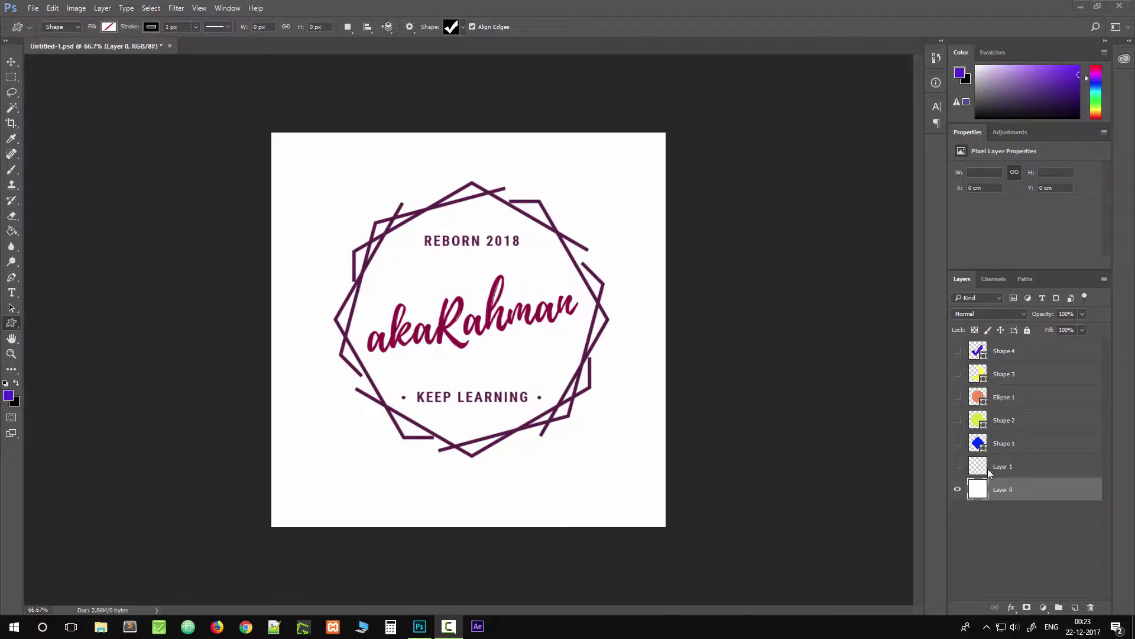
Preview the hidden Shape 1, Shape 2, Ellipse 1, Shape 3 and Shape 4 layers one at a time, hiding each again
{"action": "left_click", "coordinate": [958, 443]}
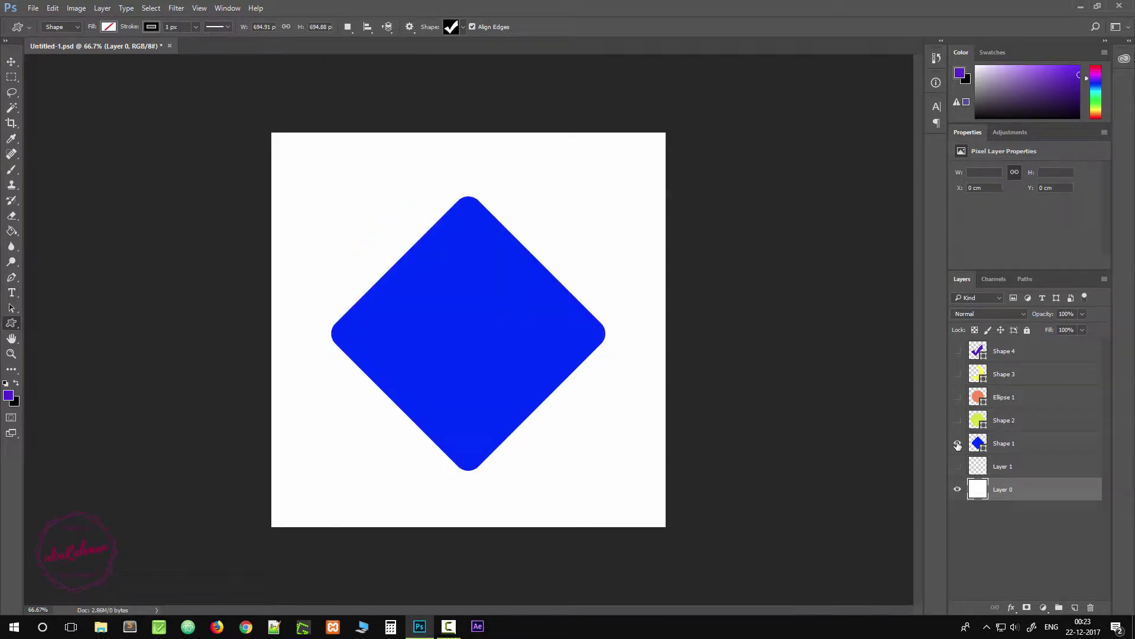
{"action": "left_click", "coordinate": [958, 444]}
{"action": "left_click", "coordinate": [958, 421]}
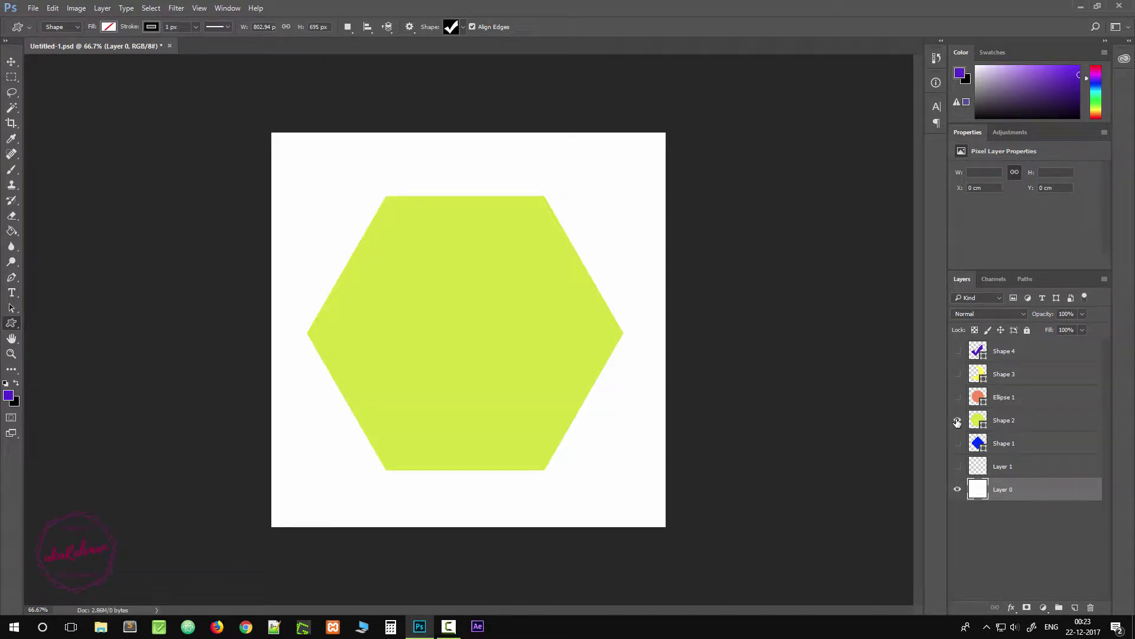
{"action": "left_click", "coordinate": [958, 420]}
{"action": "left_click", "coordinate": [958, 398]}
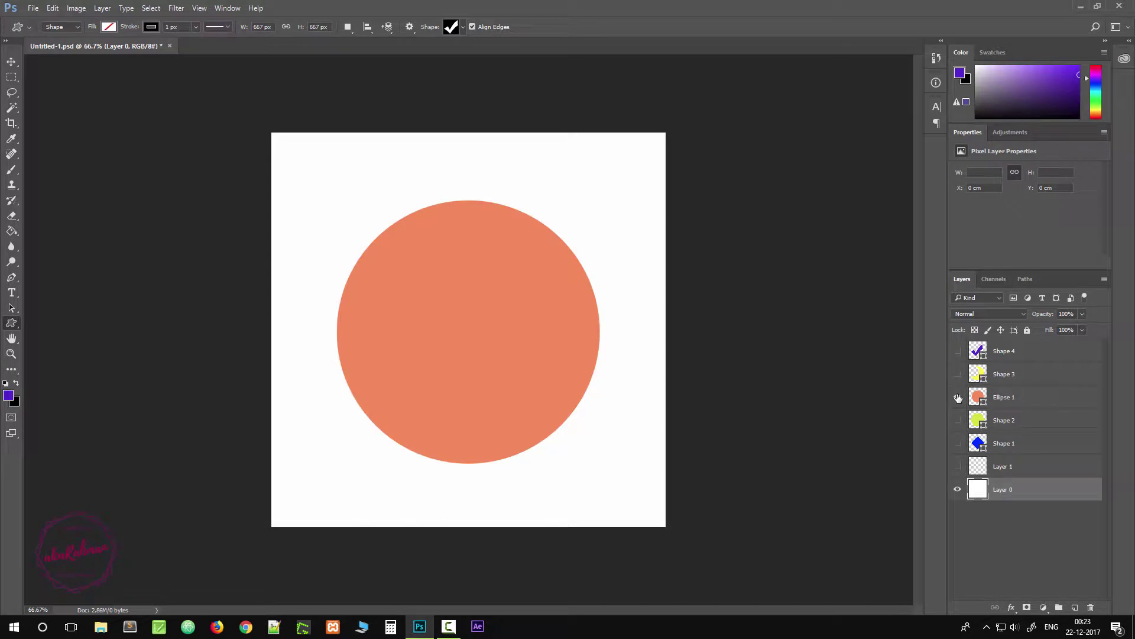
{"action": "left_click", "coordinate": [957, 397]}
{"action": "left_click", "coordinate": [958, 375]}
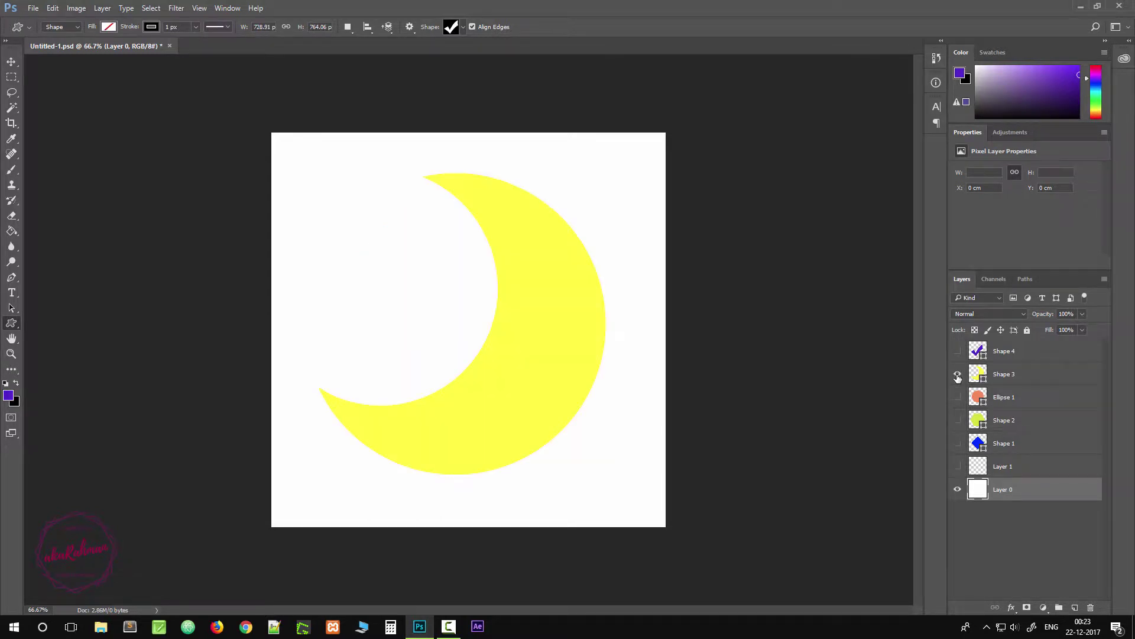
{"action": "left_click", "coordinate": [958, 374]}
{"action": "left_click", "coordinate": [958, 351]}
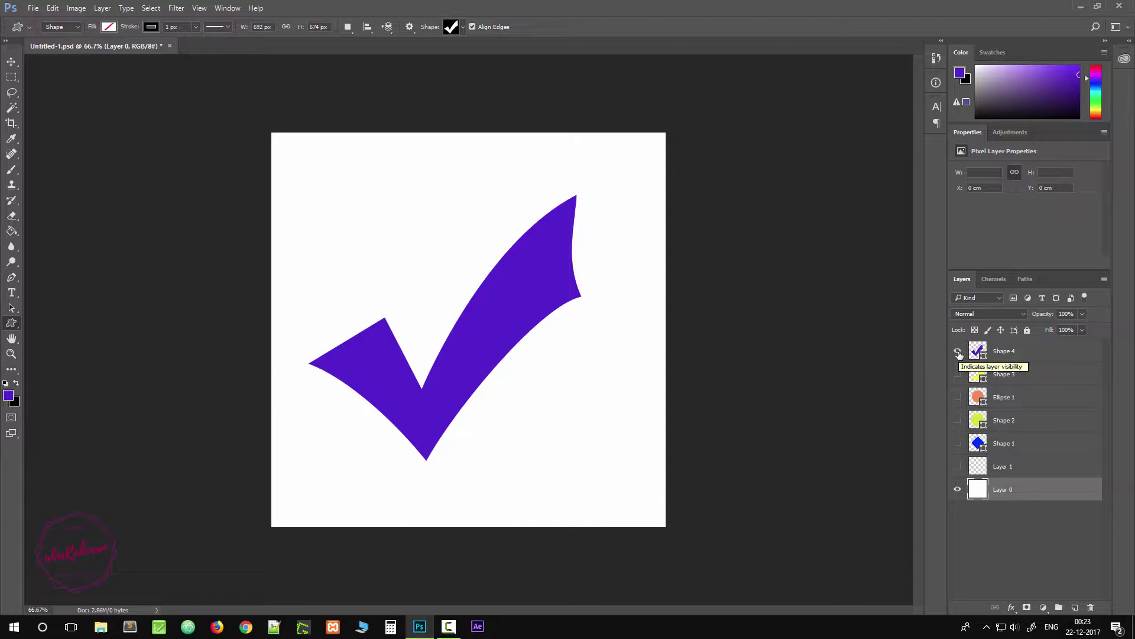
{"action": "left_click", "coordinate": [958, 351]}
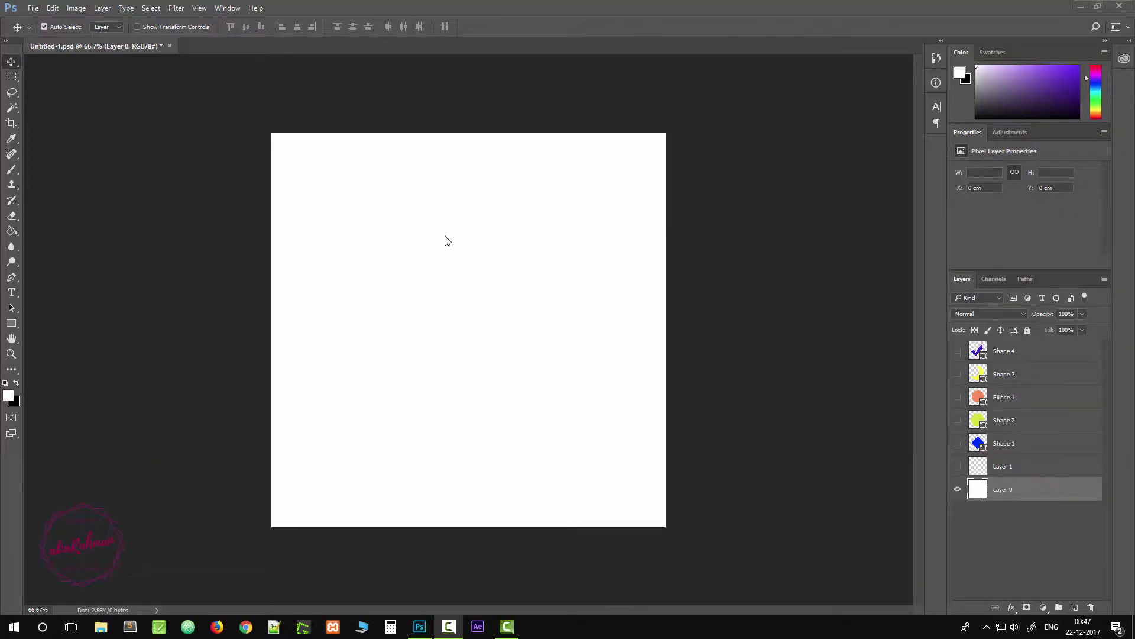
{"action": "left_click", "coordinate": [522, 5]}
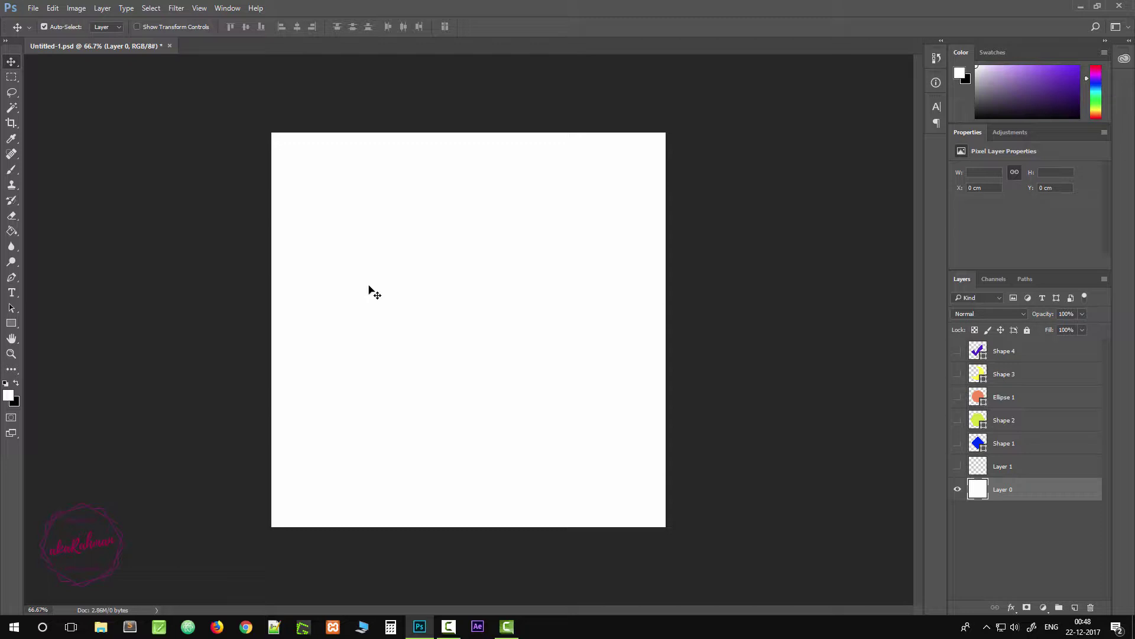
{"action": "key", "text": "p"}
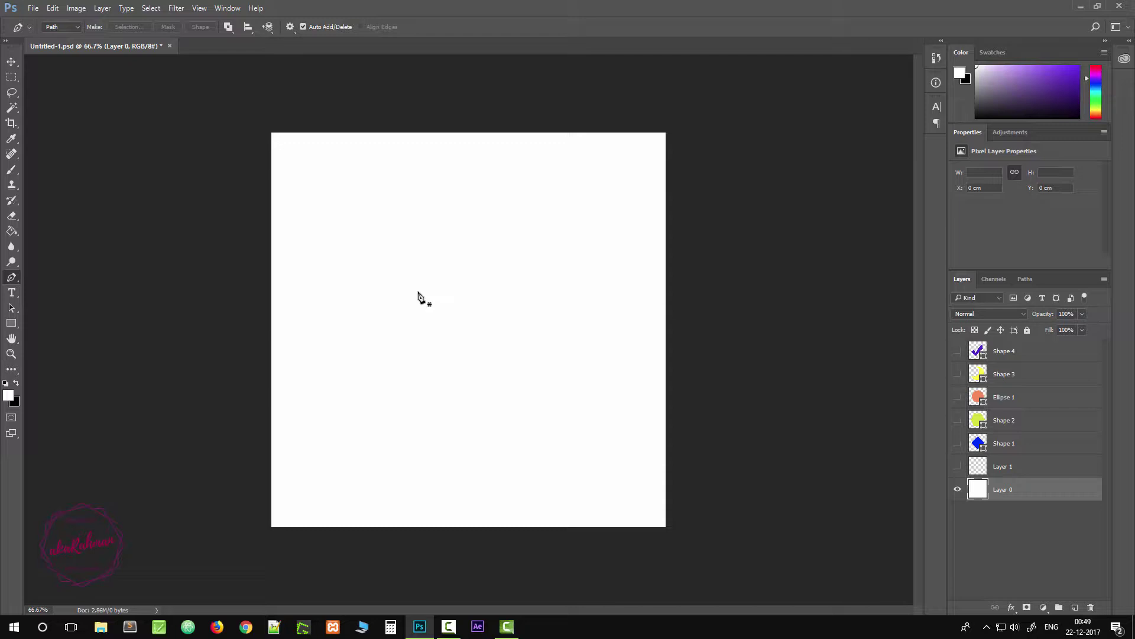
{"action": "key", "text": "v"}
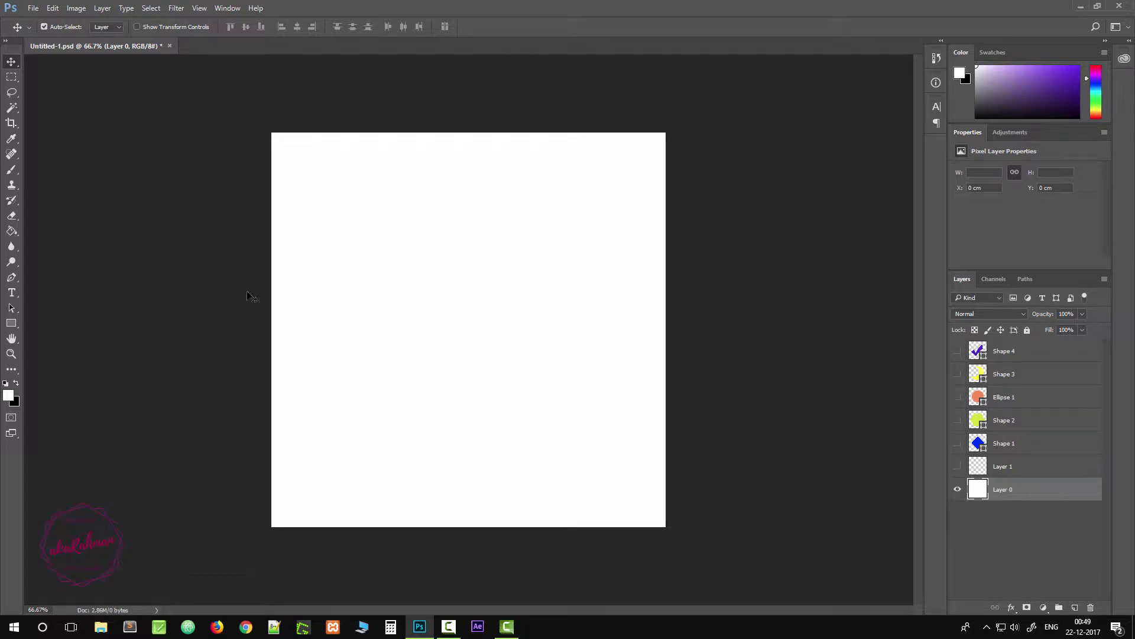
Draw a straight, slightly rising two-point path across the canvas with the Pen tool and discard it
{"action": "key", "text": "p"}
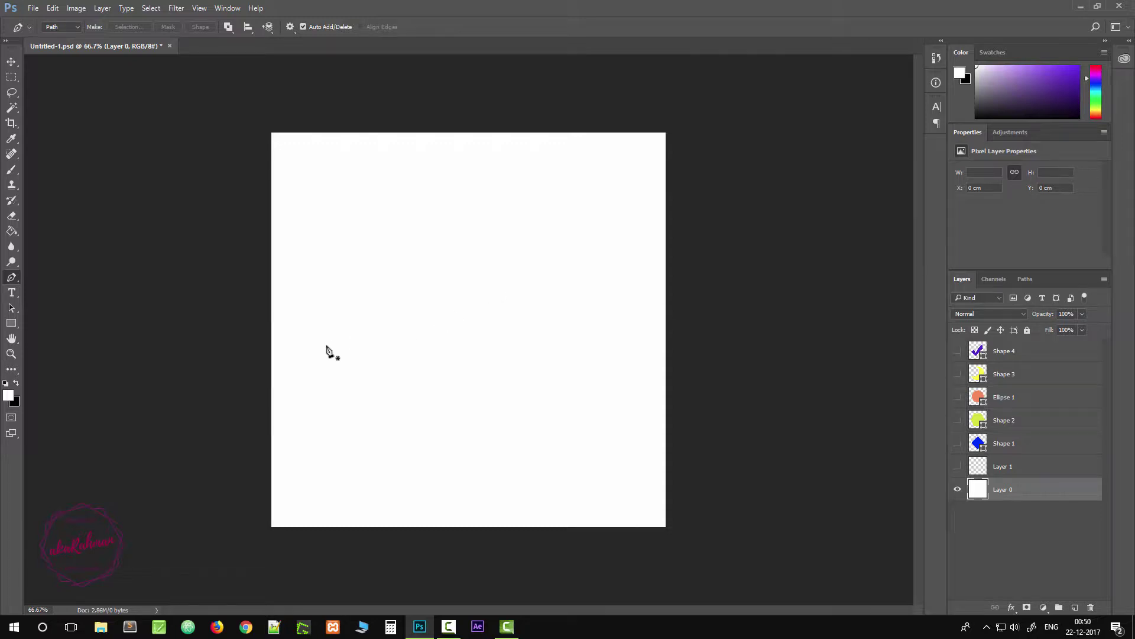
{"action": "left_click", "coordinate": [299, 325]}
{"action": "left_click", "coordinate": [634, 271]}
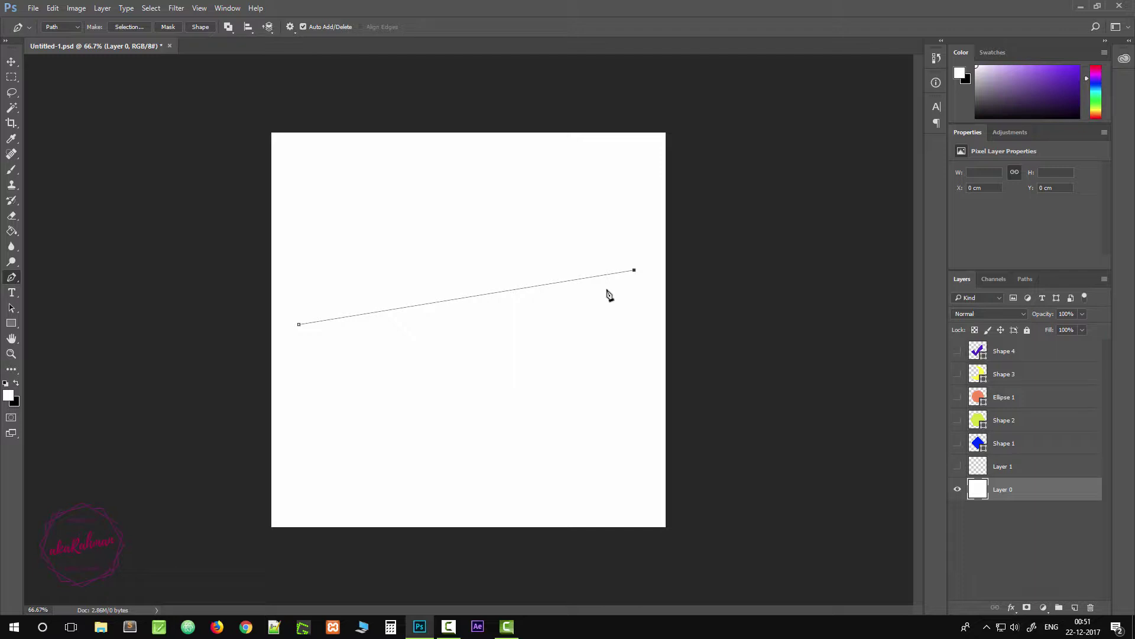
{"action": "key", "text": "Escape"}
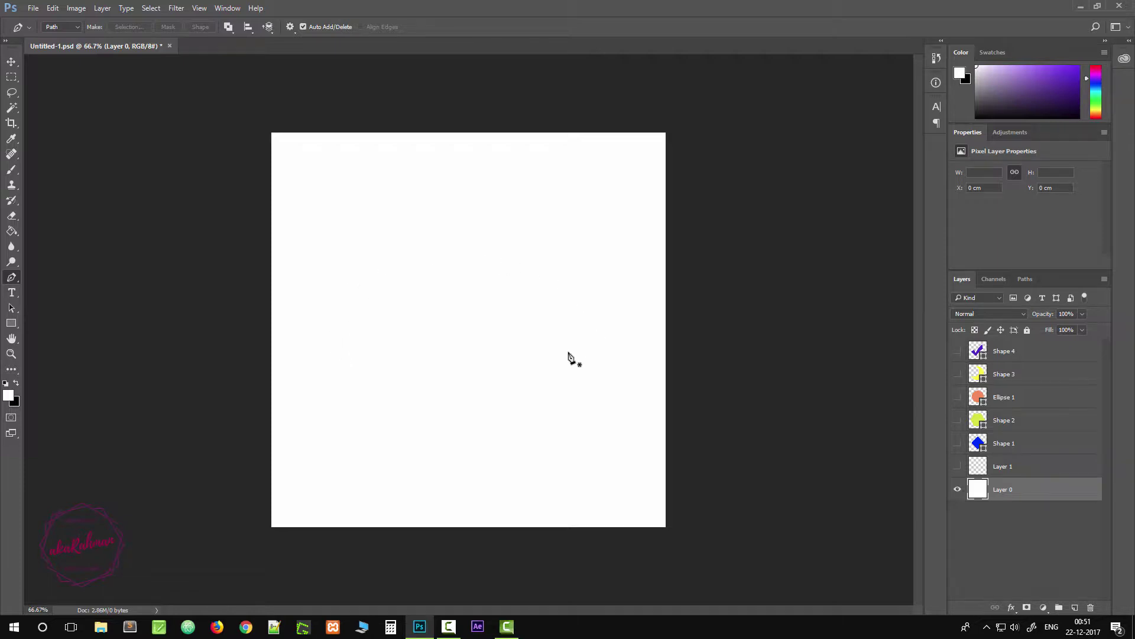
Draw a two-point path across the canvas, bend it into a downward curve with the end anchor's direction handles, and discard it
{"action": "left_click", "coordinate": [294, 328]}
{"action": "left_click", "coordinate": [633, 318]}
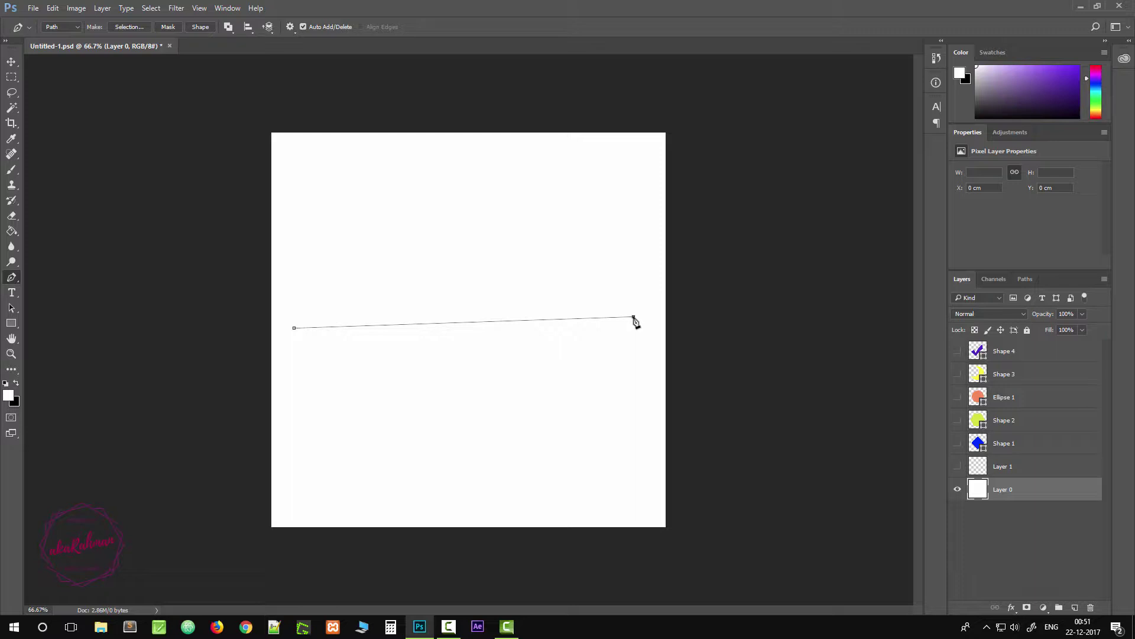
{"action": "mouse_move", "coordinate": [636, 319]}
{"action": "left_mouse_down"}
{"action": "mouse_move", "coordinate": [744, 416]}
{"action": "mouse_move", "coordinate": [823, 460]}
{"action": "mouse_move", "coordinate": [834, 471]}
{"action": "mouse_move", "coordinate": [814, 484]}
{"action": "mouse_move", "coordinate": [842, 507]}
{"action": "mouse_move", "coordinate": [832, 520]}
{"action": "mouse_move", "coordinate": [793, 506]}
{"action": "mouse_move", "coordinate": [761, 459]}
{"action": "mouse_move", "coordinate": [700, 322]}
{"action": "mouse_move", "coordinate": [692, 268]}
{"action": "mouse_move", "coordinate": [711, 203]}
{"action": "mouse_move", "coordinate": [800, 145]}
{"action": "mouse_move", "coordinate": [814, 128]}
{"action": "mouse_move", "coordinate": [793, 124]}
{"action": "mouse_move", "coordinate": [867, 54]}
{"action": "mouse_move", "coordinate": [649, 303]}
{"action": "left_mouse_up"}
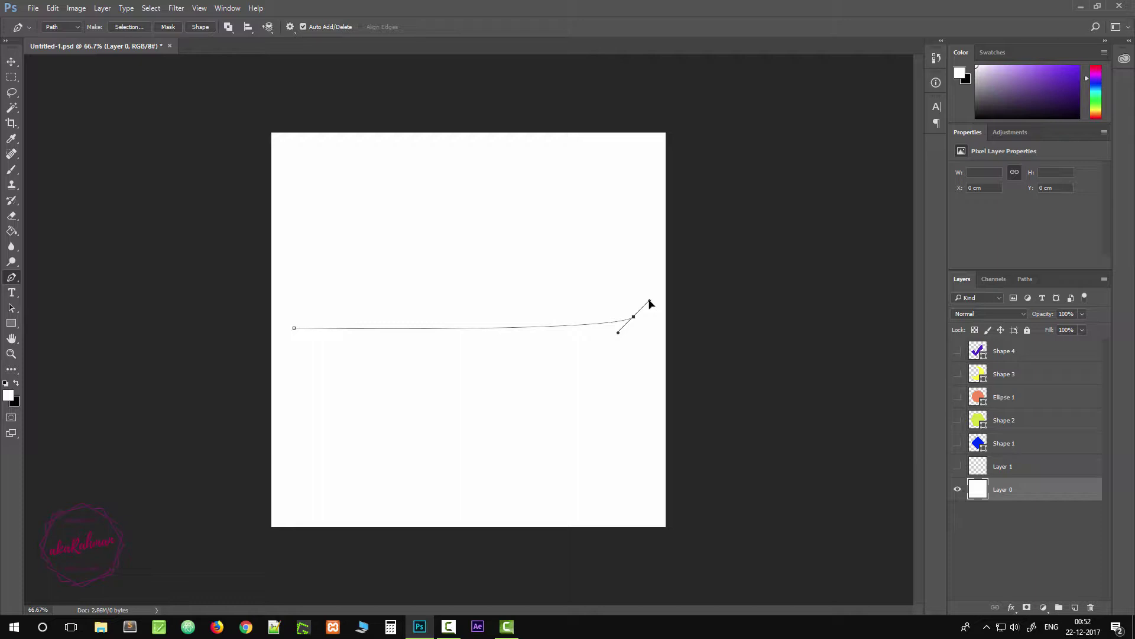
{"action": "left_click_drag", "start_coordinate": [649, 303], "coordinate": [635, 115]}
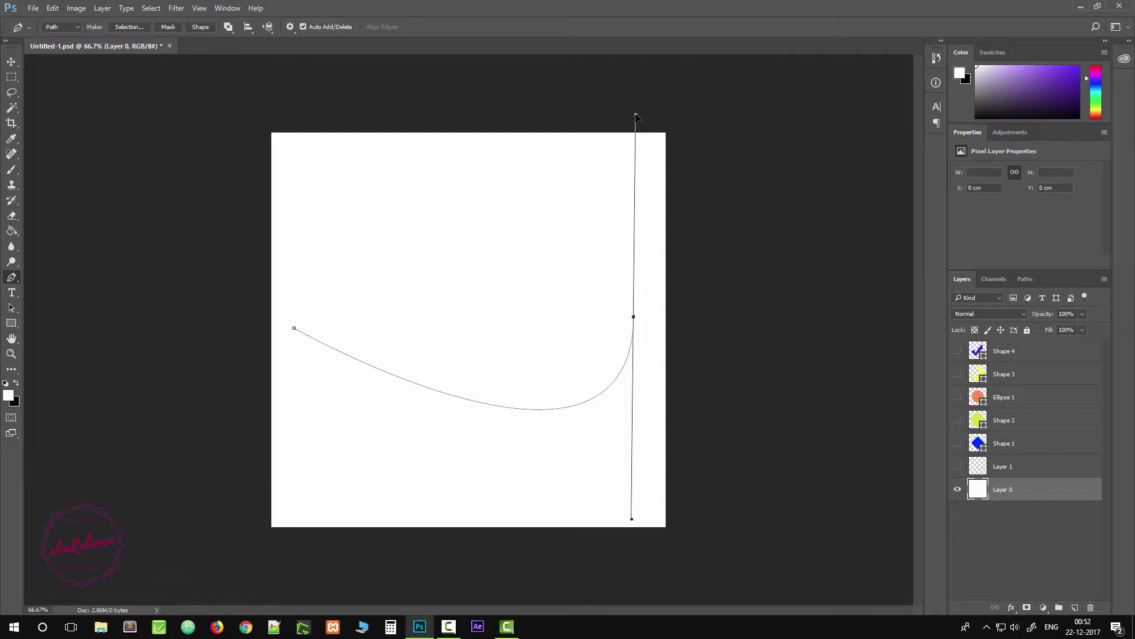
{"action": "left_click_drag", "start_coordinate": [636, 116], "coordinate": [768, 196]}
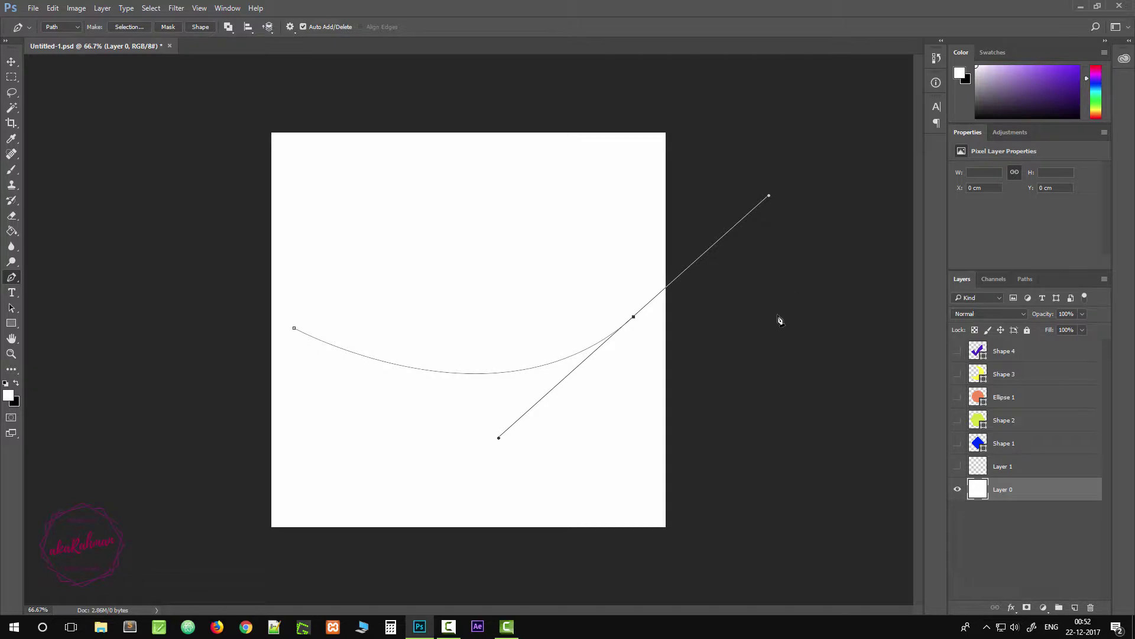
{"action": "key", "text": "Escape"}
{"action": "key", "text": "Escape"}
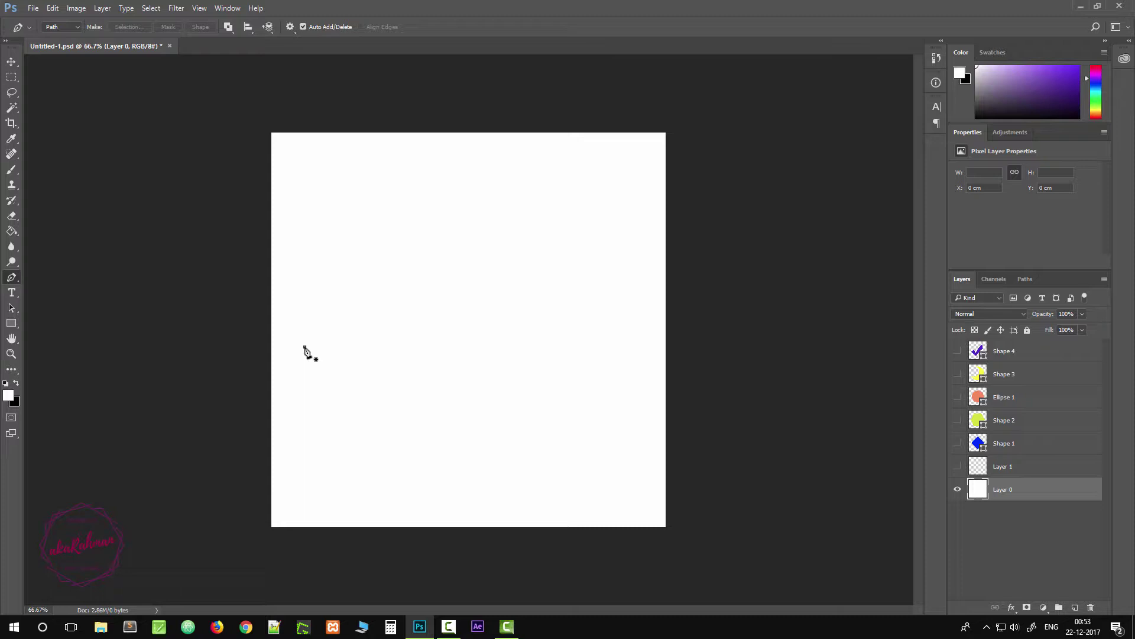
Draw a shallow bowl-shaped curve across the canvas with direction handles on both anchors and discard it
{"action": "left_click_drag", "start_coordinate": [305, 347], "coordinate": [305, 391]}
{"action": "left_click", "coordinate": [611, 312]}
{"action": "left_click_drag", "start_coordinate": [611, 312], "coordinate": [620, 210]}
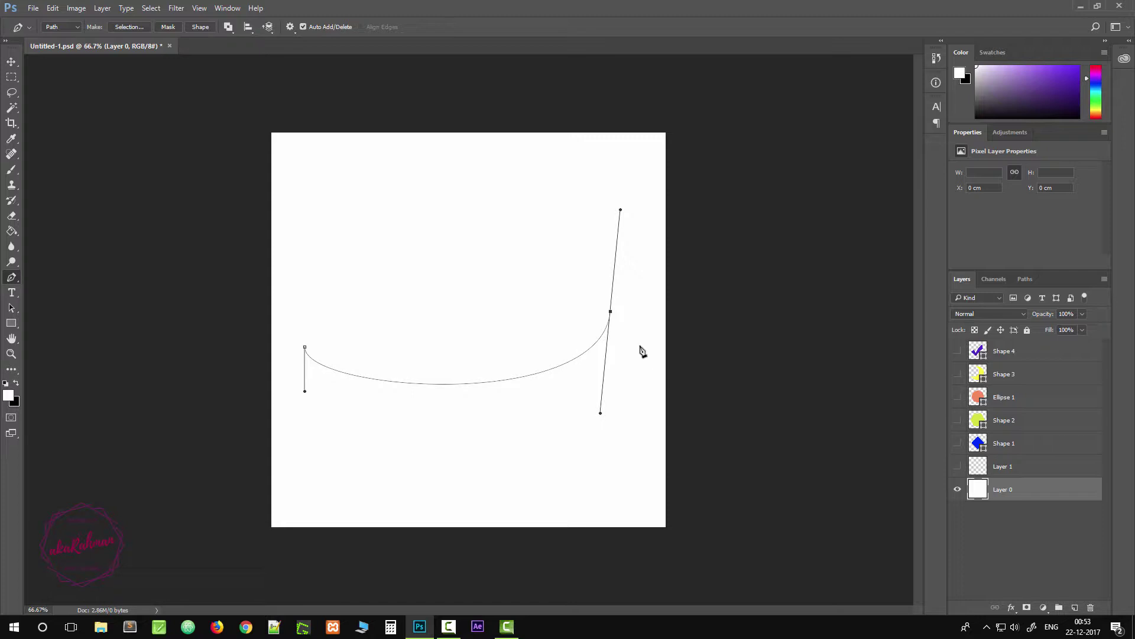
{"action": "key", "text": "Escape"}
{"action": "key", "text": "Escape"}
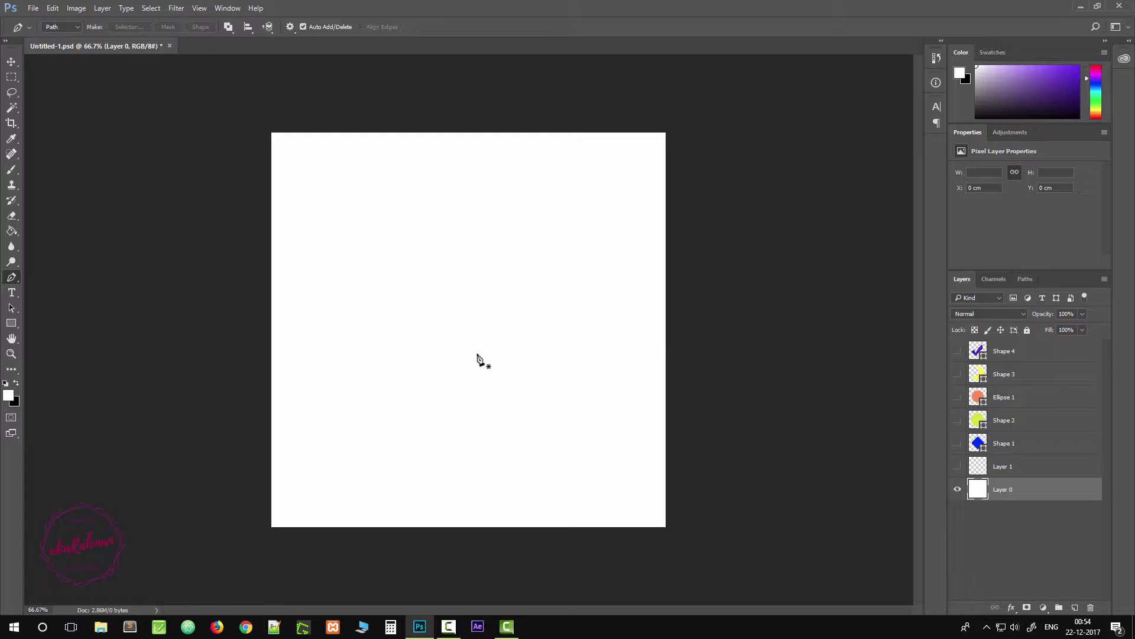
Draw an arched two-point path with the Pen tool and move its start anchor down near the canvas's lower-left corner
{"action": "left_click", "coordinate": [315, 352]}
{"action": "left_click_drag", "start_coordinate": [565, 271], "coordinate": [732, 381]}
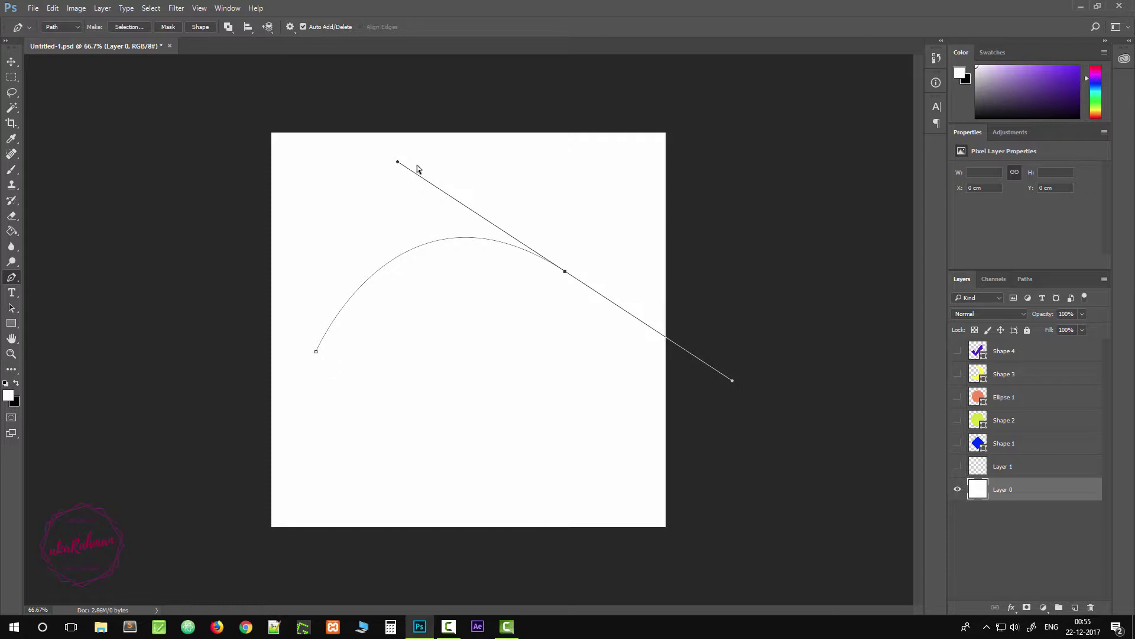
{"action": "left_click", "coordinate": [316, 351], "text": "ctrl"}
{"action": "left_click_drag", "start_coordinate": [316, 351], "coordinate": [290, 505]}
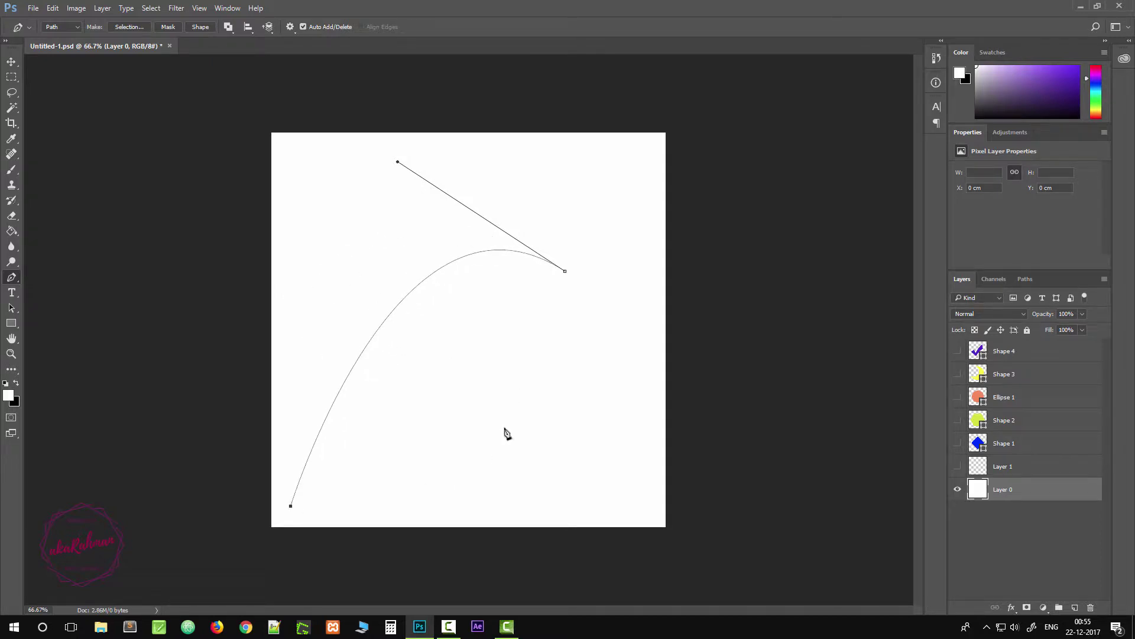
Move the arch's end anchor to the middle of the canvas and steepen its direction handles
{"action": "left_click", "coordinate": [565, 271]}
{"action": "left_click_drag", "start_coordinate": [565, 272], "coordinate": [470, 312]}
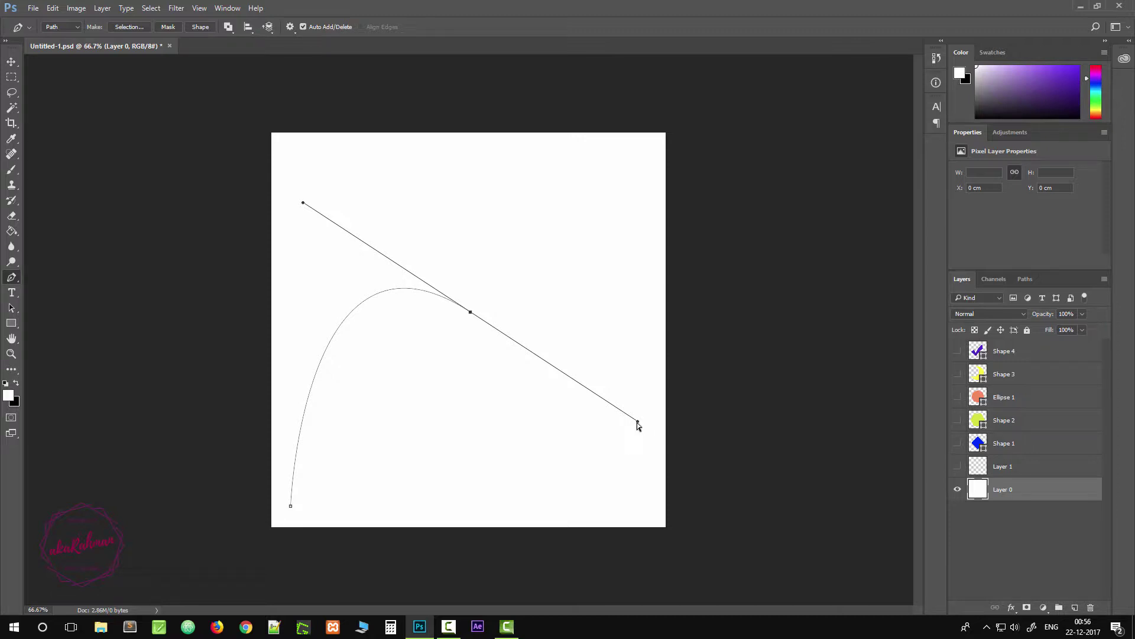
{"action": "mouse_move", "coordinate": [637, 422]}
{"action": "left_mouse_down"}
{"action": "mouse_move", "coordinate": [519, 467]}
{"action": "mouse_move", "coordinate": [640, 437]}
{"action": "mouse_move", "coordinate": [595, 428]}
{"action": "mouse_move", "coordinate": [642, 432]}
{"action": "left_mouse_up"}
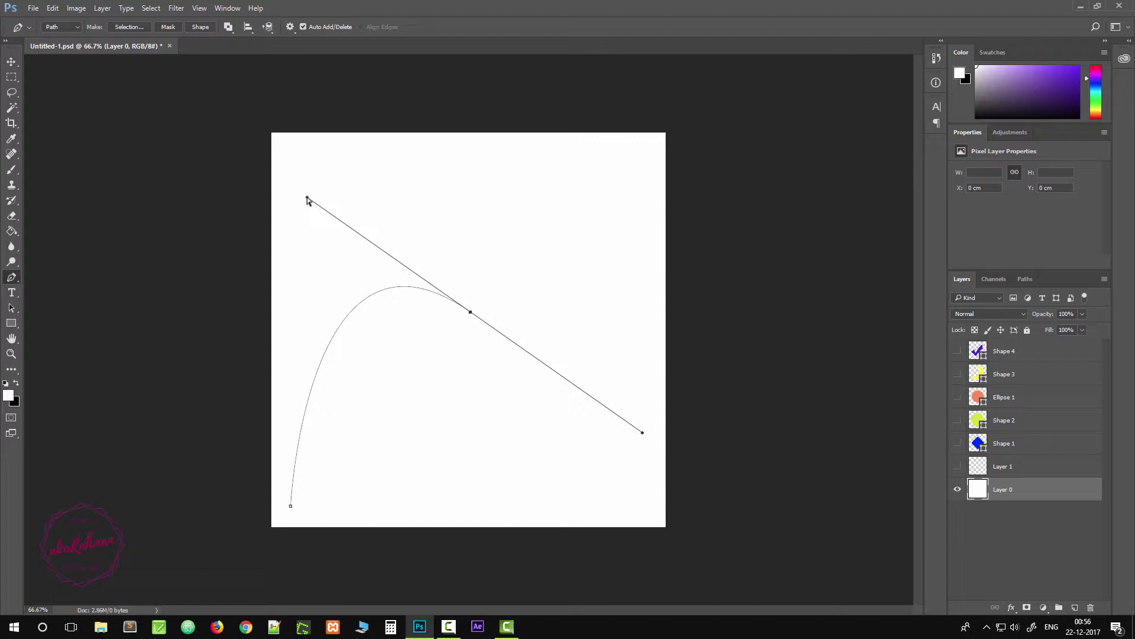
{"action": "left_click_drag", "start_coordinate": [307, 200], "coordinate": [347, 172]}
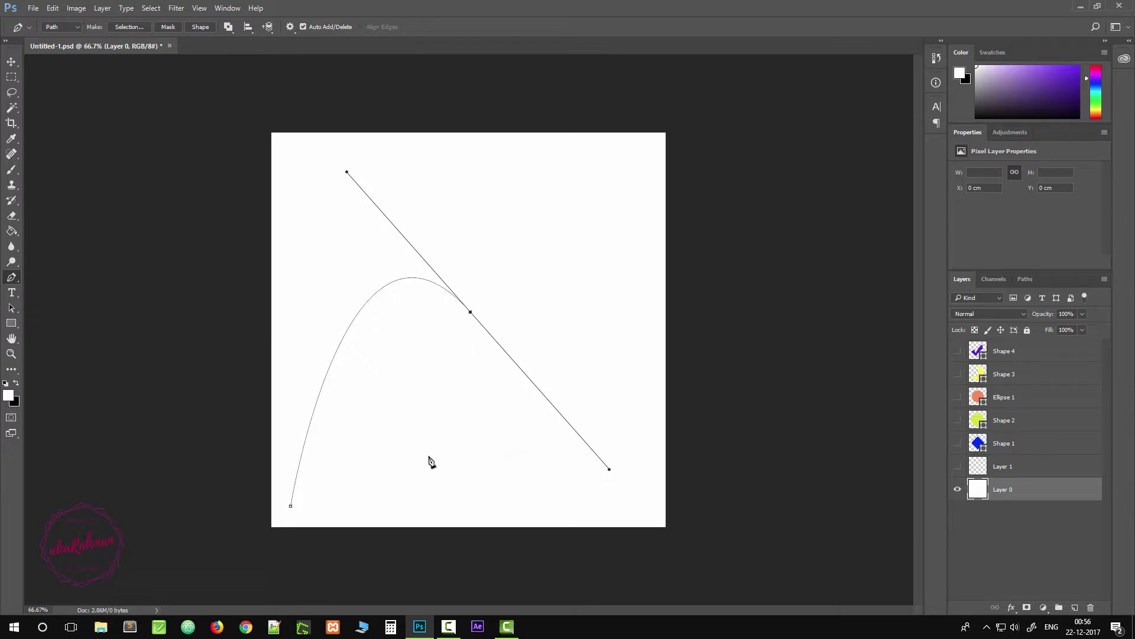
Add a third anchor below the arch and adjust the middle anchor's direction handles to round the curve into it
{"action": "left_click", "coordinate": [381, 403]}
{"action": "left_click_drag", "start_coordinate": [609, 470], "coordinate": [592, 625]}
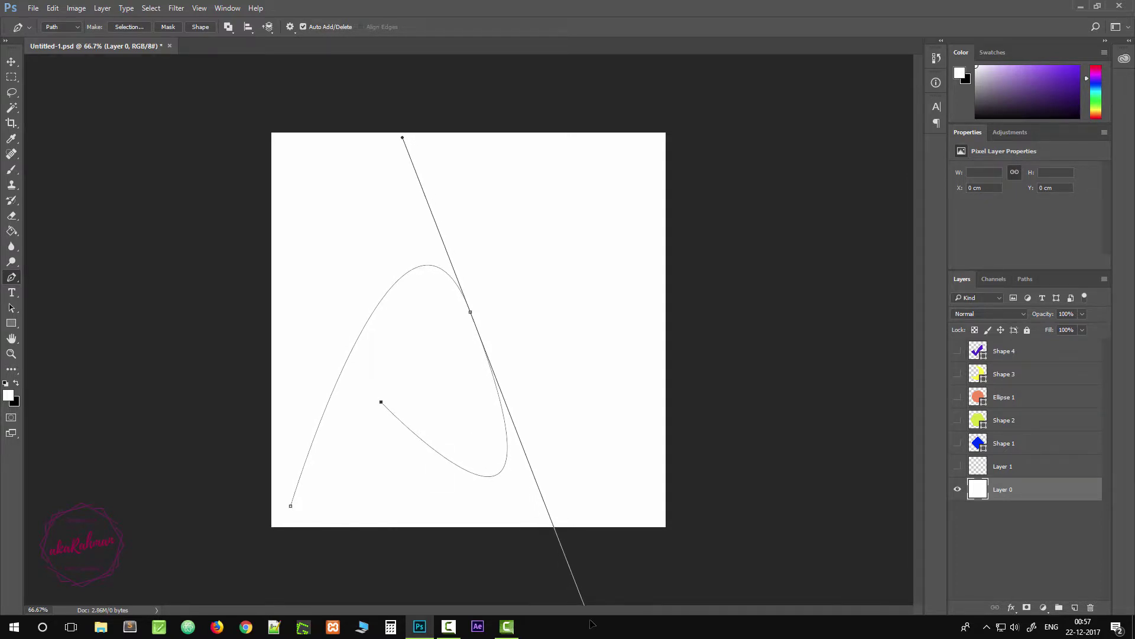
{"action": "left_click_drag", "start_coordinate": [592, 625], "coordinate": [549, 425]}
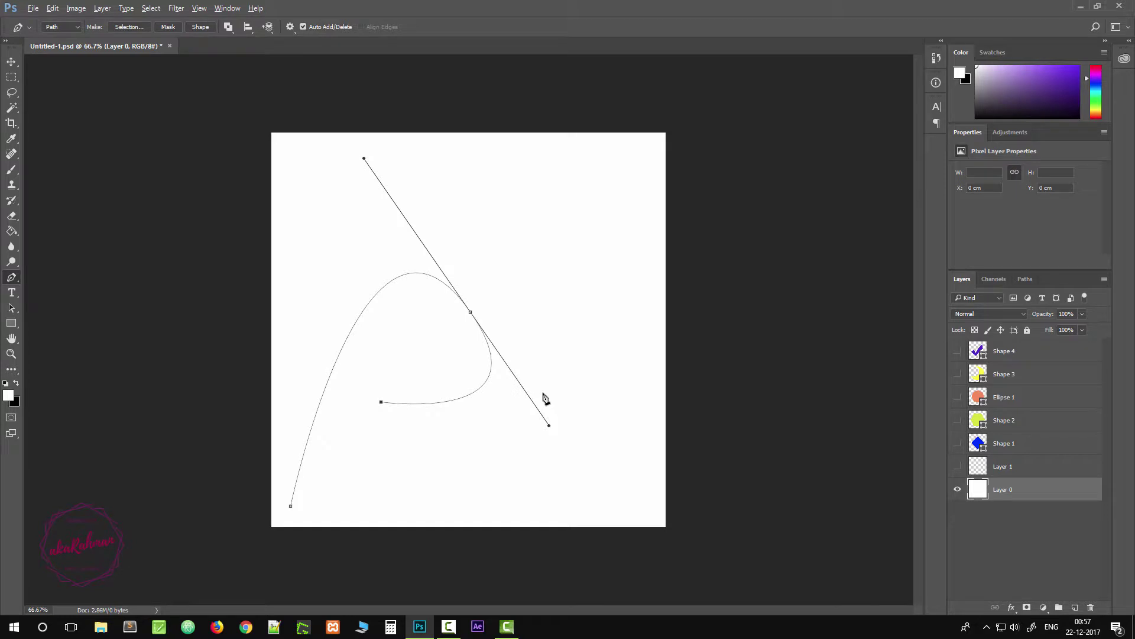
Convert the middle anchor to a corner, pull its curve handles out again, and angle the lower handle independently
{"action": "left_click", "coordinate": [471, 313], "text": "alt"}
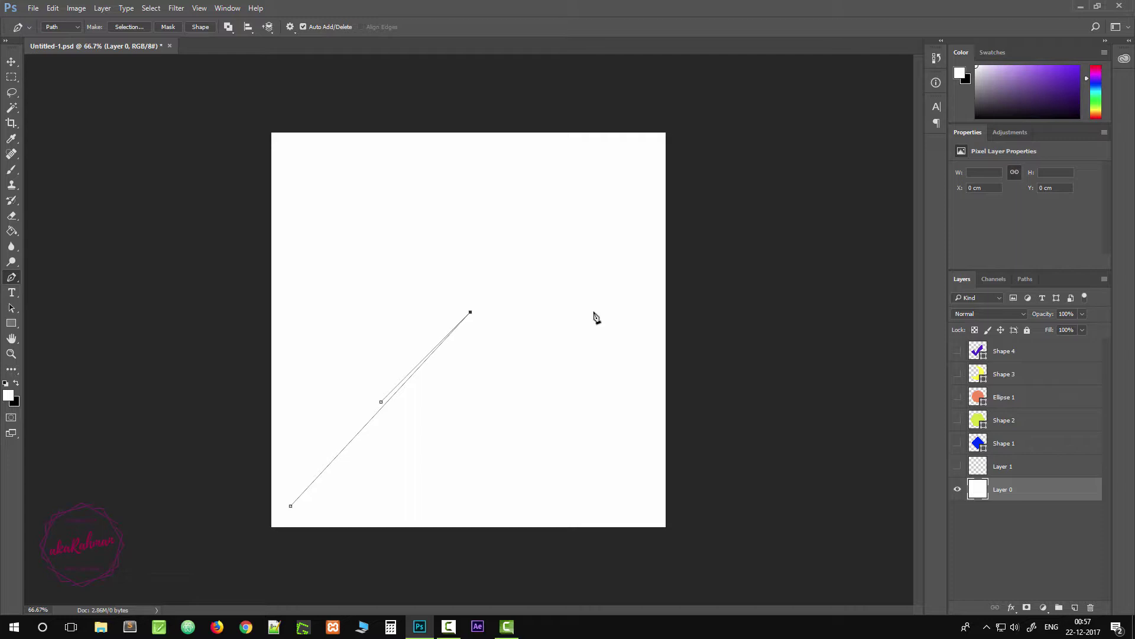
{"action": "left_click_drag", "start_coordinate": [470, 312], "coordinate": [549, 425]}
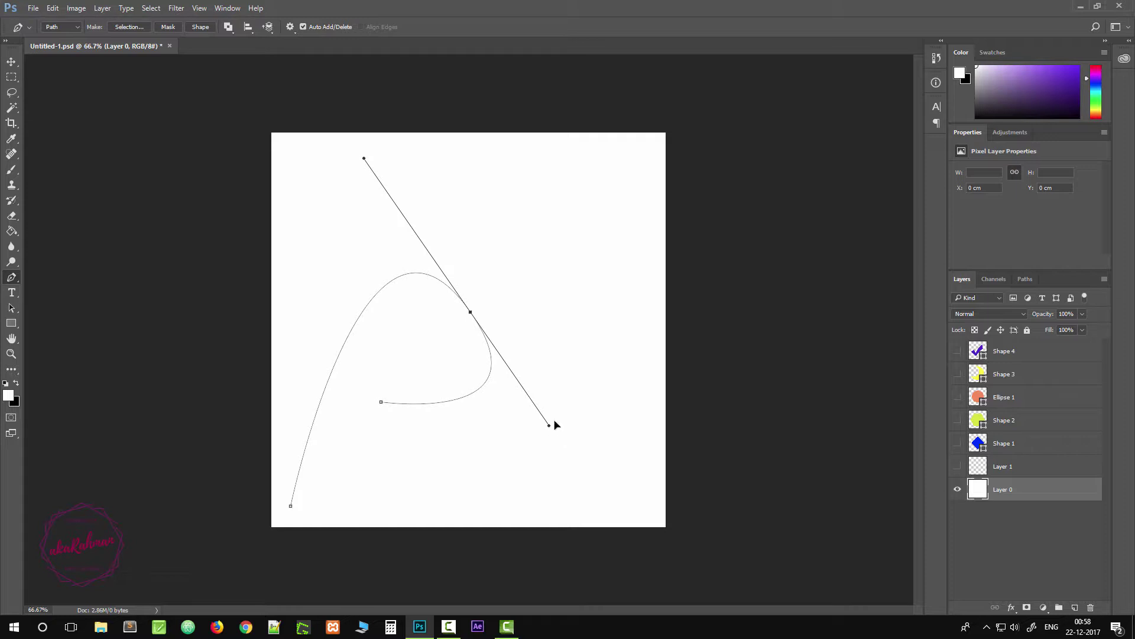
{"action": "left_click_drag", "start_coordinate": [550, 427], "coordinate": [523, 475]}
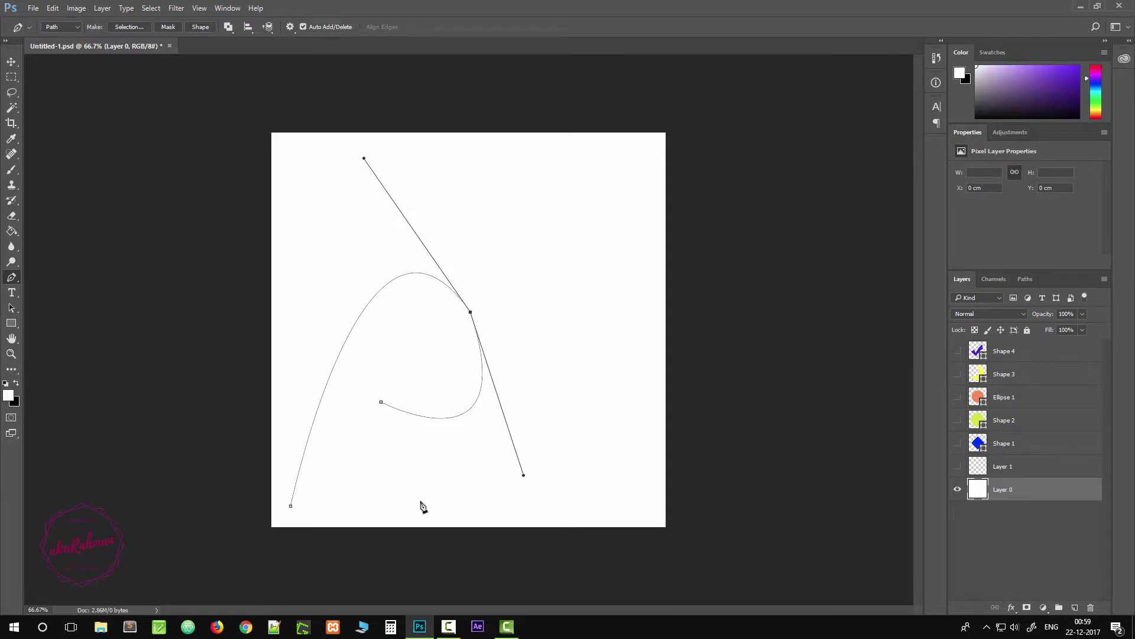
Add a fourth anchor below the third, curve both anchors with direction handles, and discard the whole path
{"action": "left_click", "coordinate": [392, 496]}
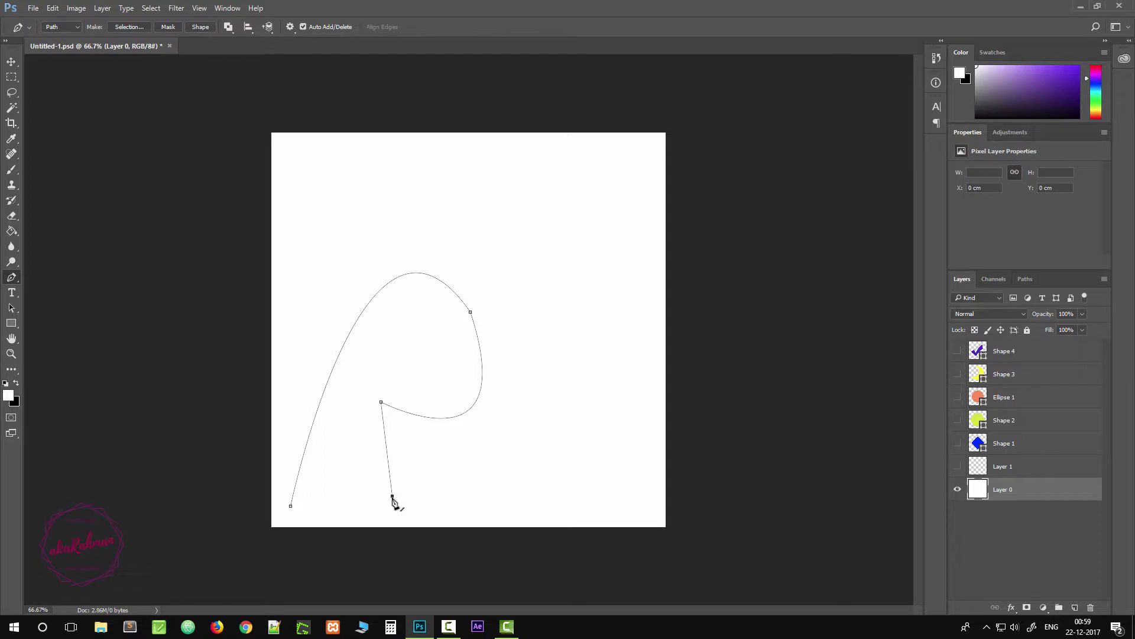
{"action": "left_click", "coordinate": [381, 402], "text": "alt"}
{"action": "left_click_drag", "start_coordinate": [380, 403], "coordinate": [365, 419]}
{"action": "left_click_drag", "start_coordinate": [348, 439], "coordinate": [343, 444]}
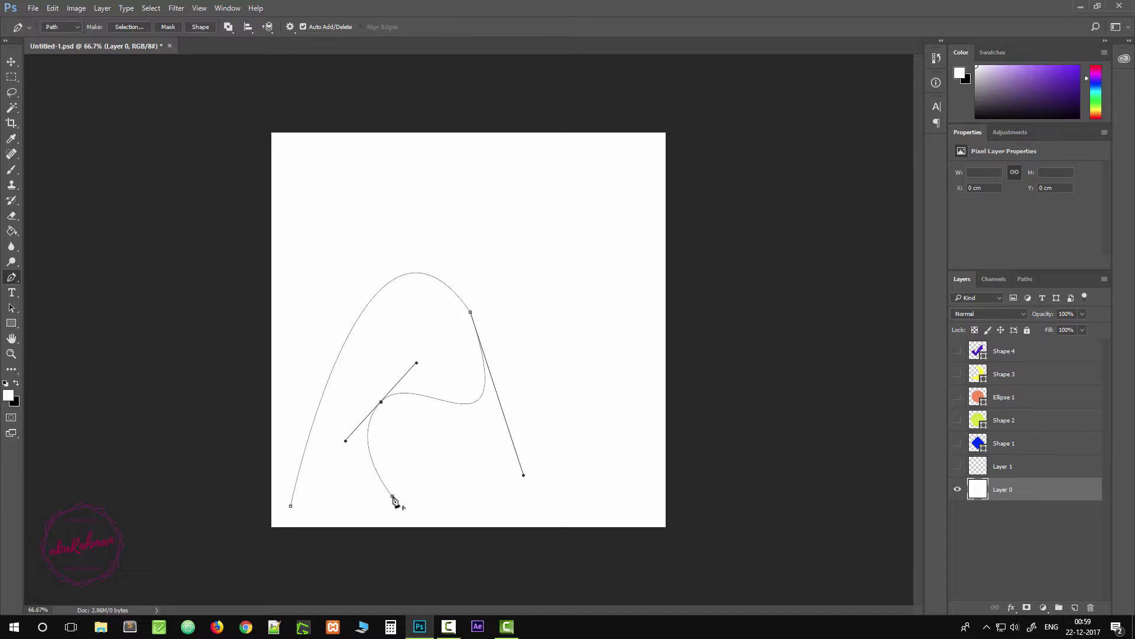
{"action": "left_click_drag", "start_coordinate": [394, 497], "coordinate": [423, 485]}
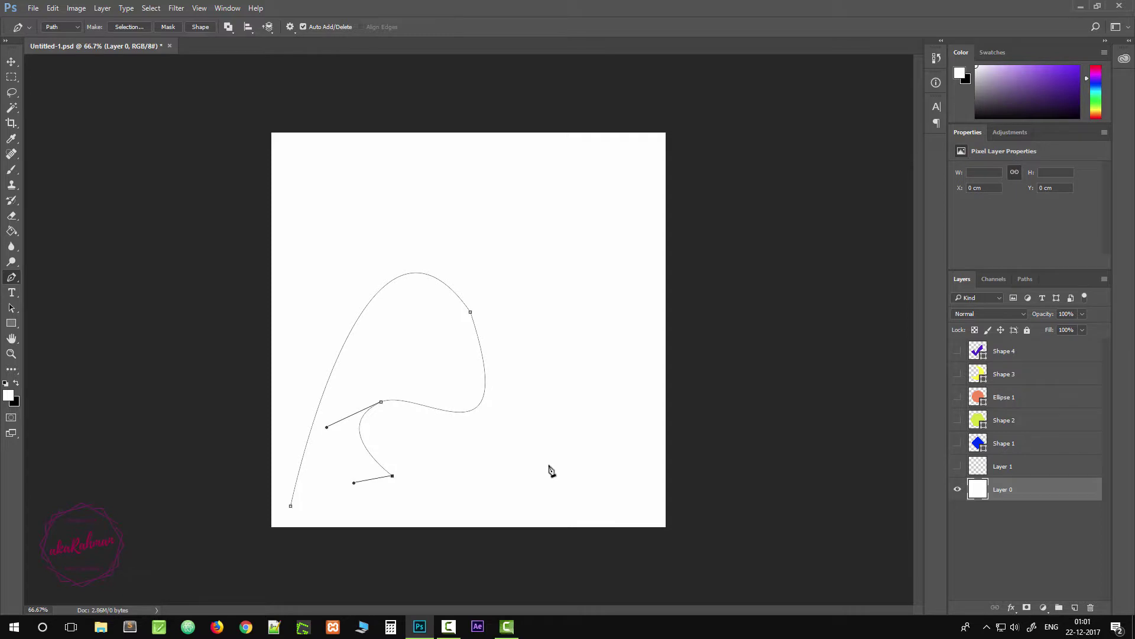
{"action": "key", "text": "Escape"}
{"action": "key", "text": "Escape"}
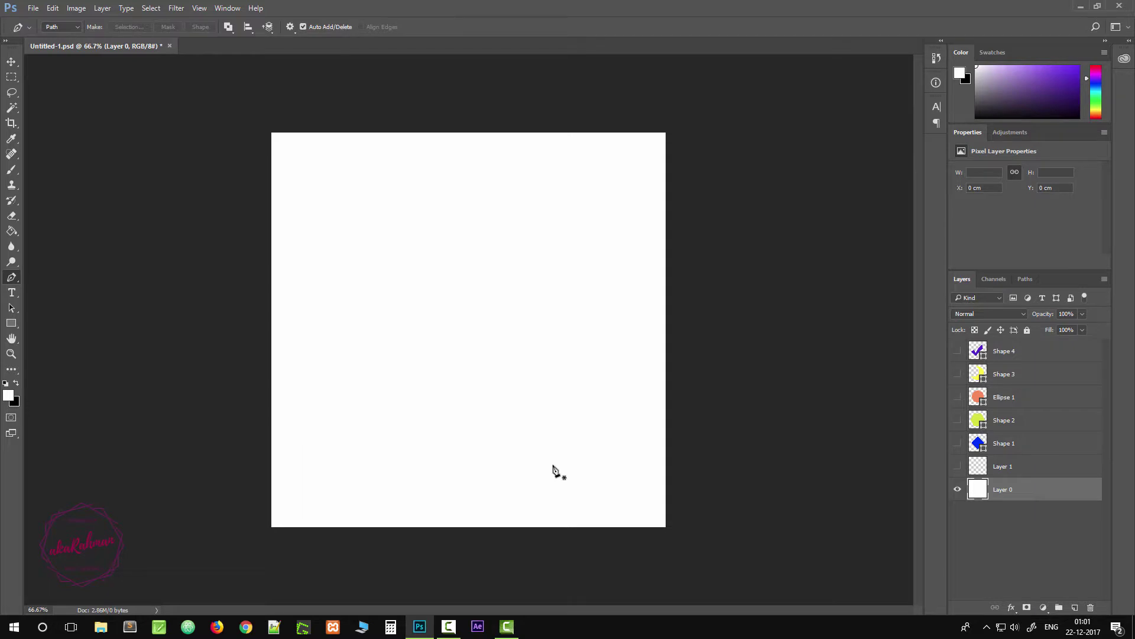
Show the blue diamond layer Shape 1 and set the Pen tool to Shape mode with a 1 px stroke
{"action": "left_click", "coordinate": [958, 443]}
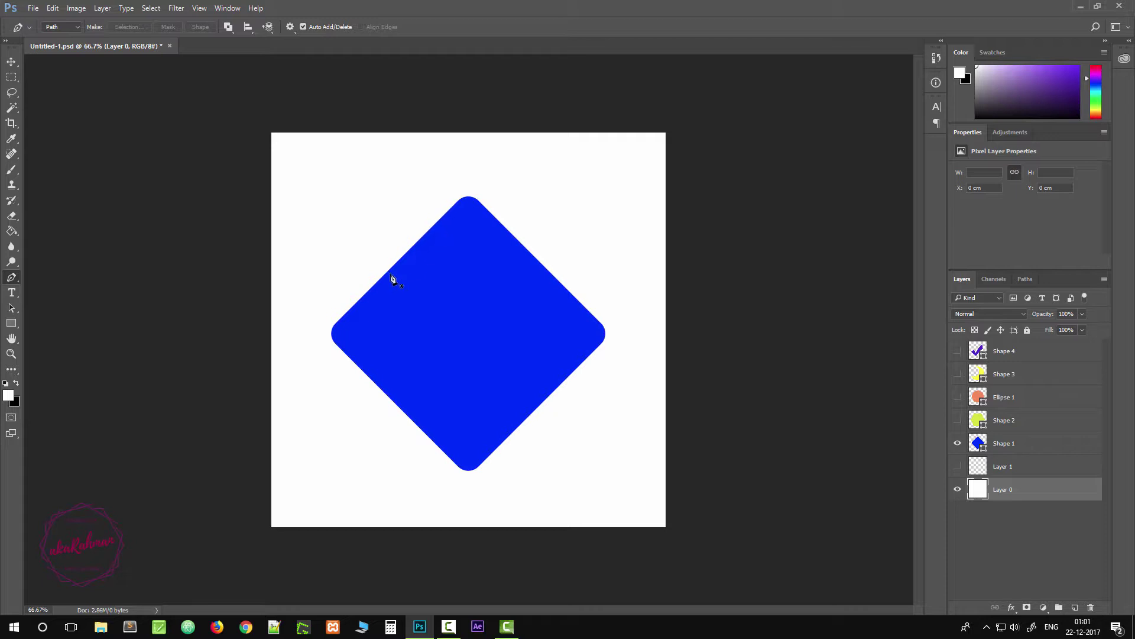
{"action": "scroll", "coordinate": [390, 284], "scroll_direction": "up", "scroll_amount": 2}
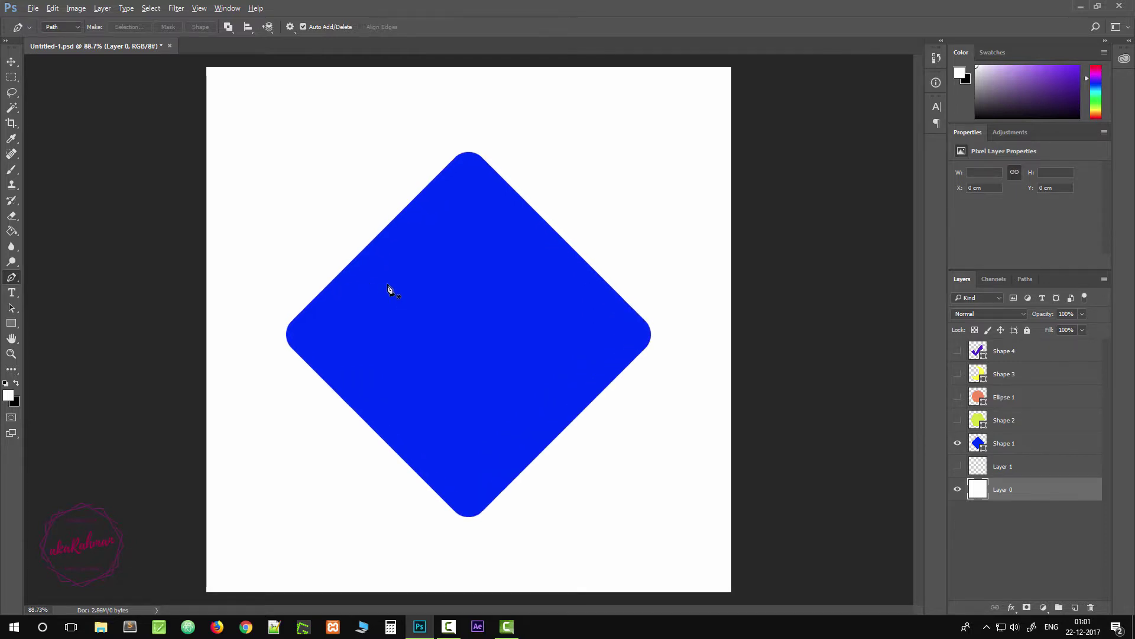
{"action": "scroll", "coordinate": [391, 290], "scroll_direction": "up", "scroll_amount": 1}
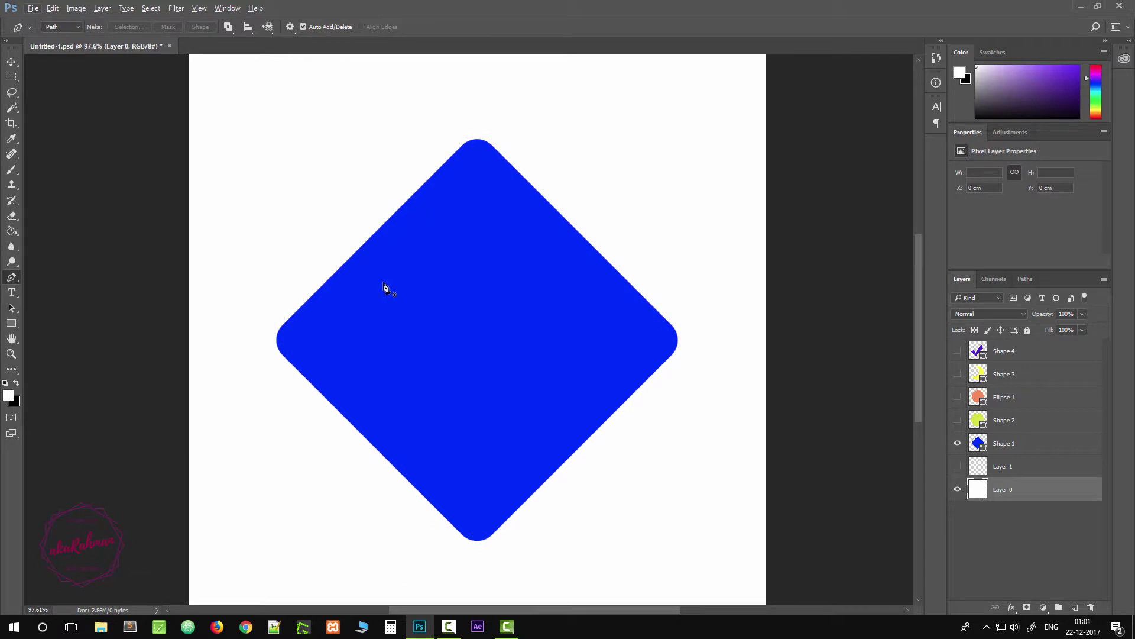
{"action": "left_click", "coordinate": [372, 239]}
{"action": "key", "text": "ctrl+z"}
{"action": "left_click", "coordinate": [70, 26]}
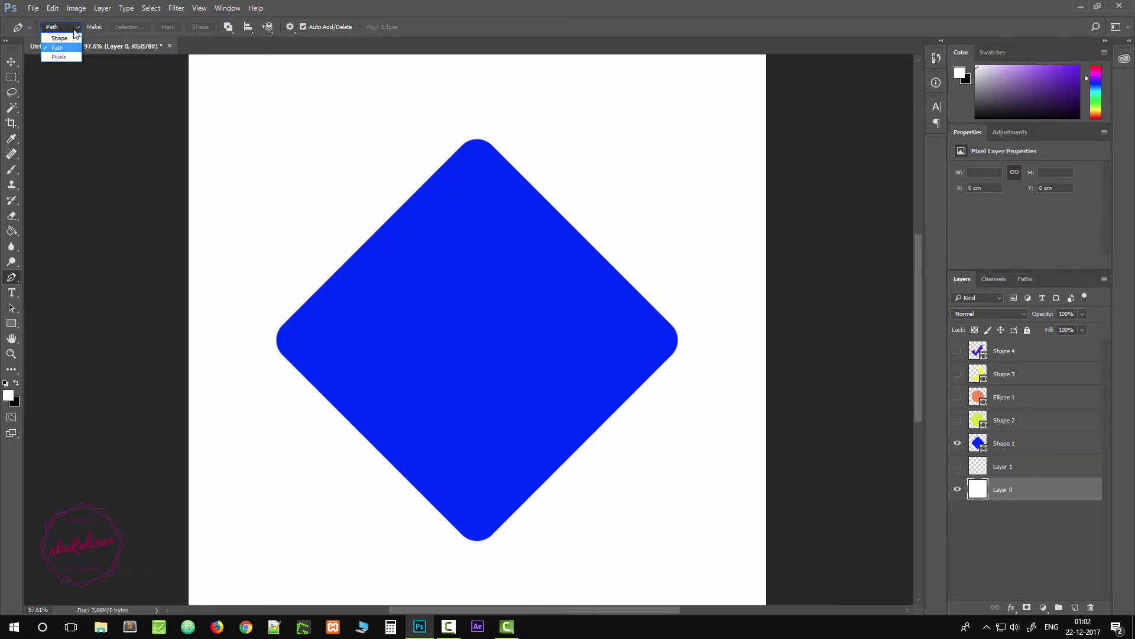
{"action": "left_click", "coordinate": [61, 38]}
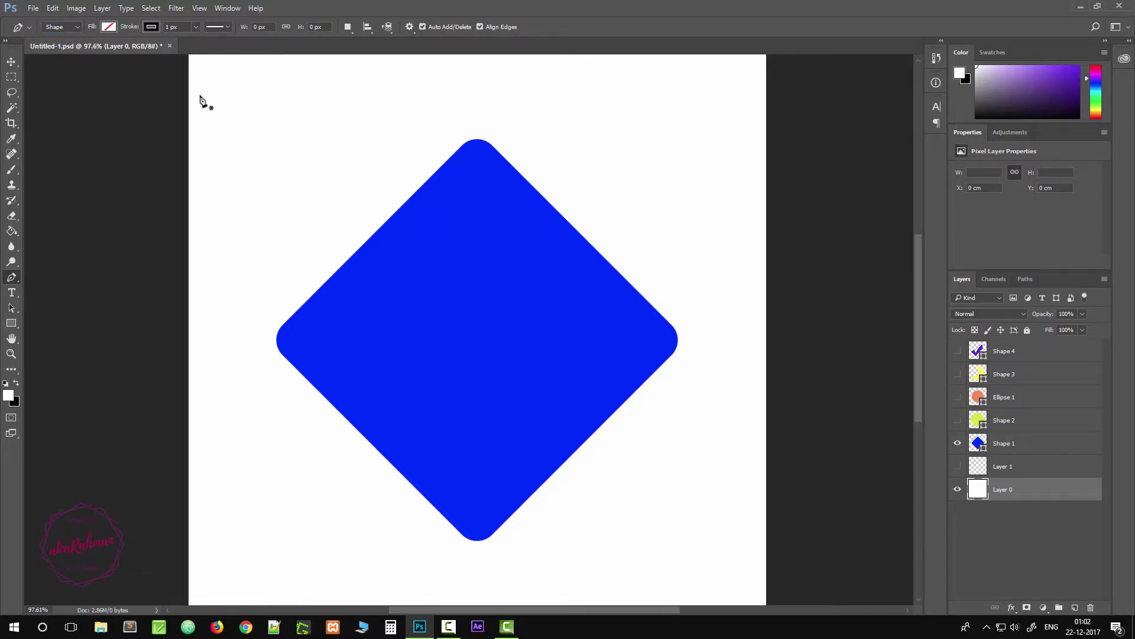
{"action": "left_click_drag", "start_coordinate": [182, 27], "coordinate": [165, 27]}
Start tracing the diamond from its upper-left edge and curve the path around the rounded top corner with direction handles
{"action": "left_click", "coordinate": [353, 255]}
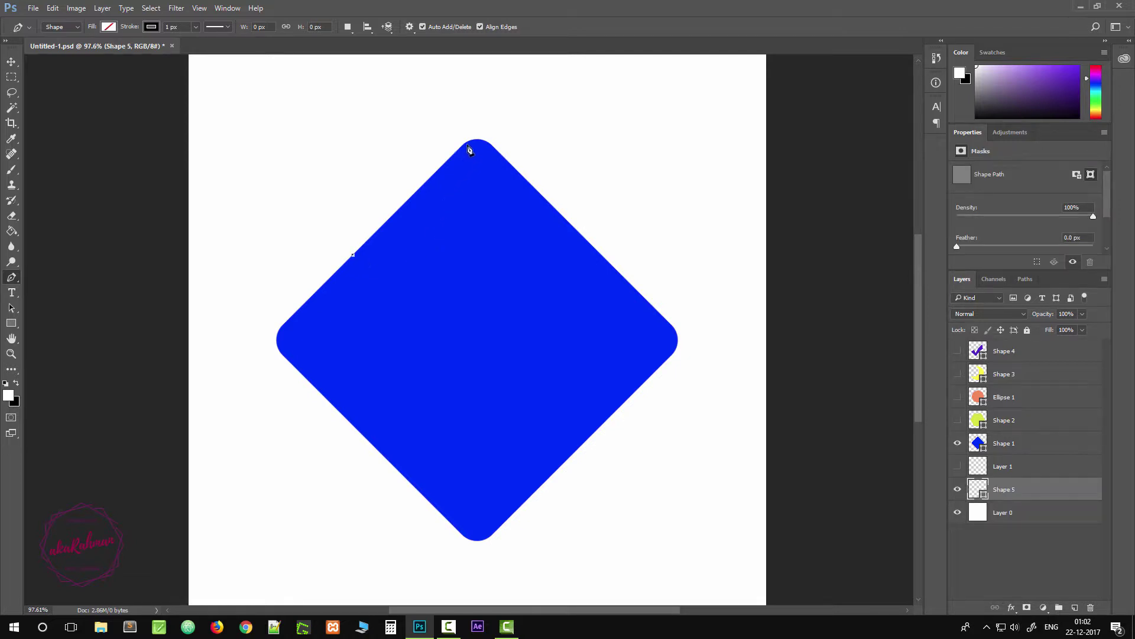
{"action": "scroll", "coordinate": [467, 150], "scroll_direction": "up", "scroll_amount": 4}
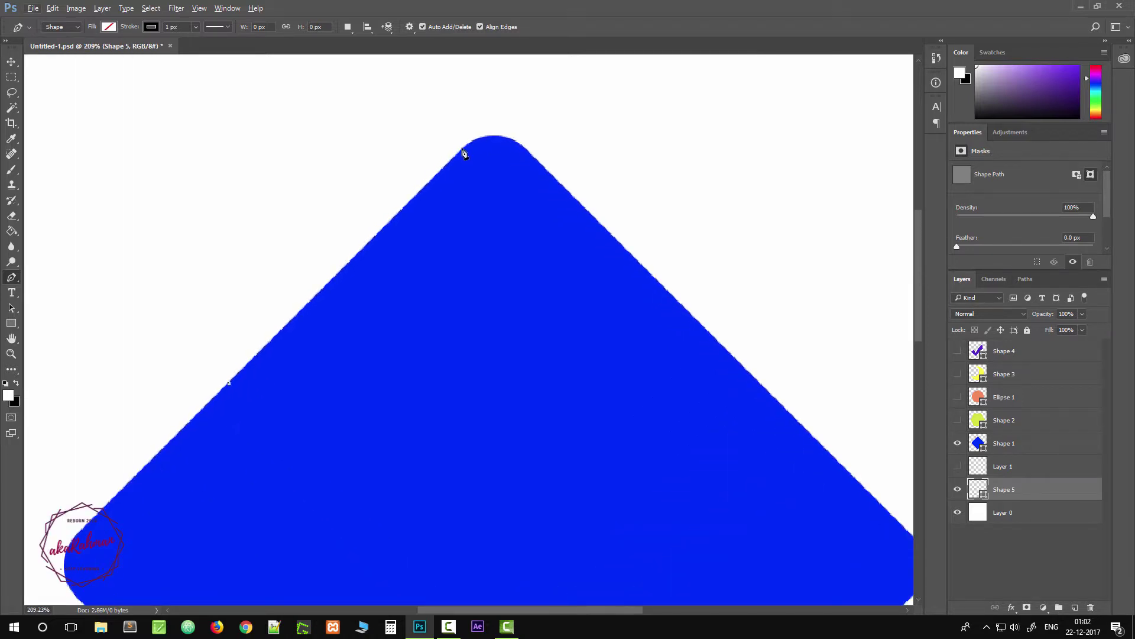
{"action": "left_click", "coordinate": [462, 148]}
{"action": "left_click", "coordinate": [527, 150]}
{"action": "left_click_drag", "start_coordinate": [530, 155], "coordinate": [565, 179]}
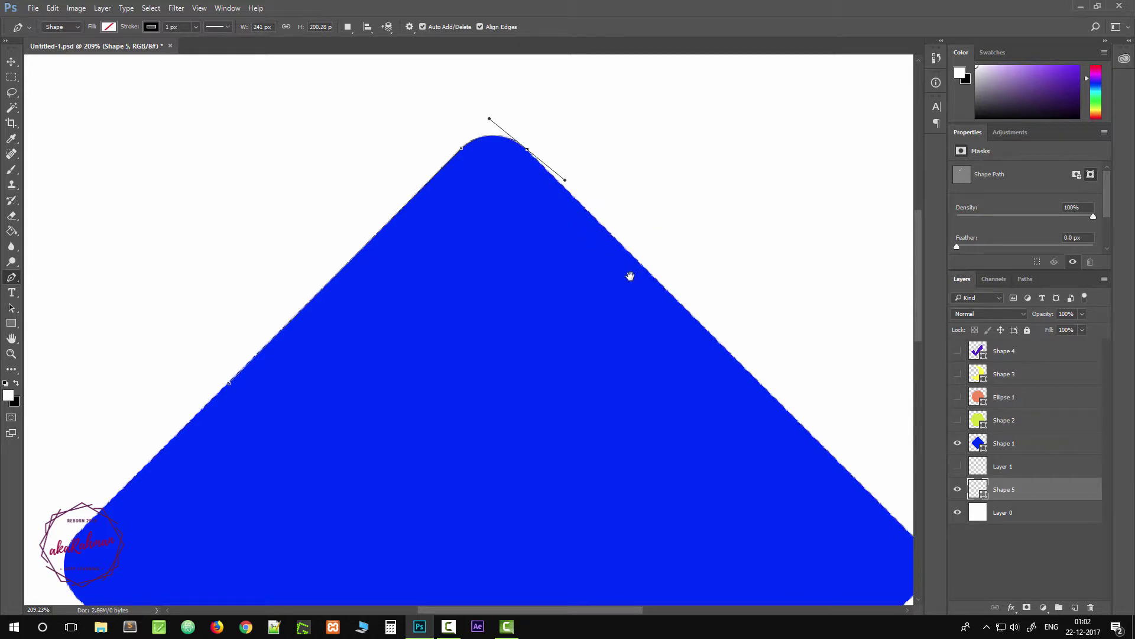
{"action": "left_click_drag", "start_coordinate": [612, 272], "coordinate": [444, 218]}
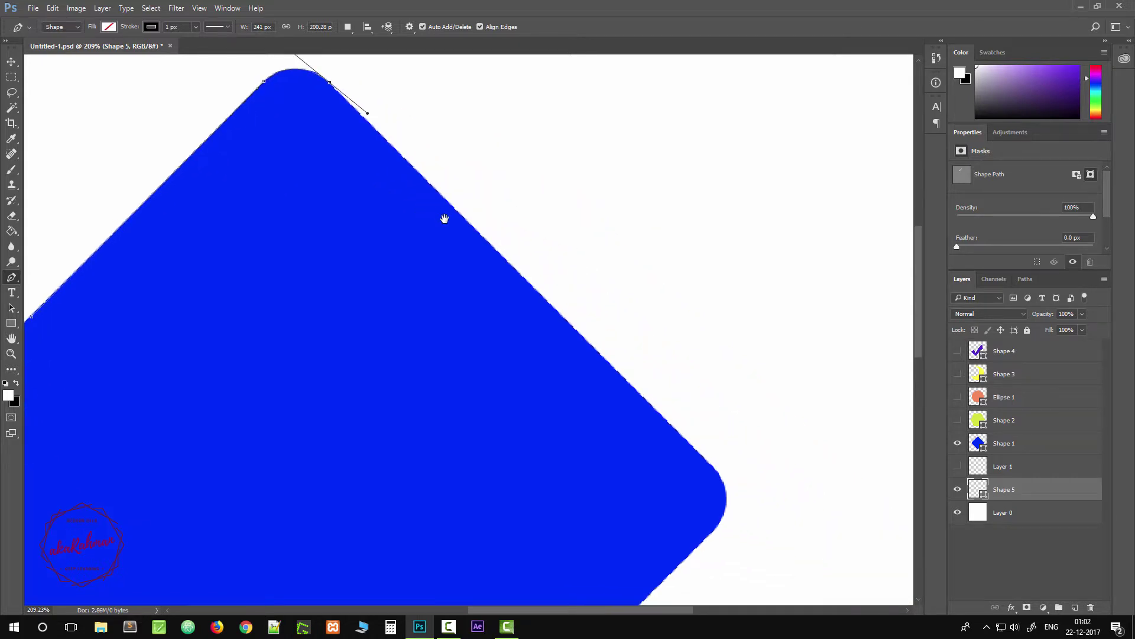
{"action": "left_click", "coordinate": [477, 230]}
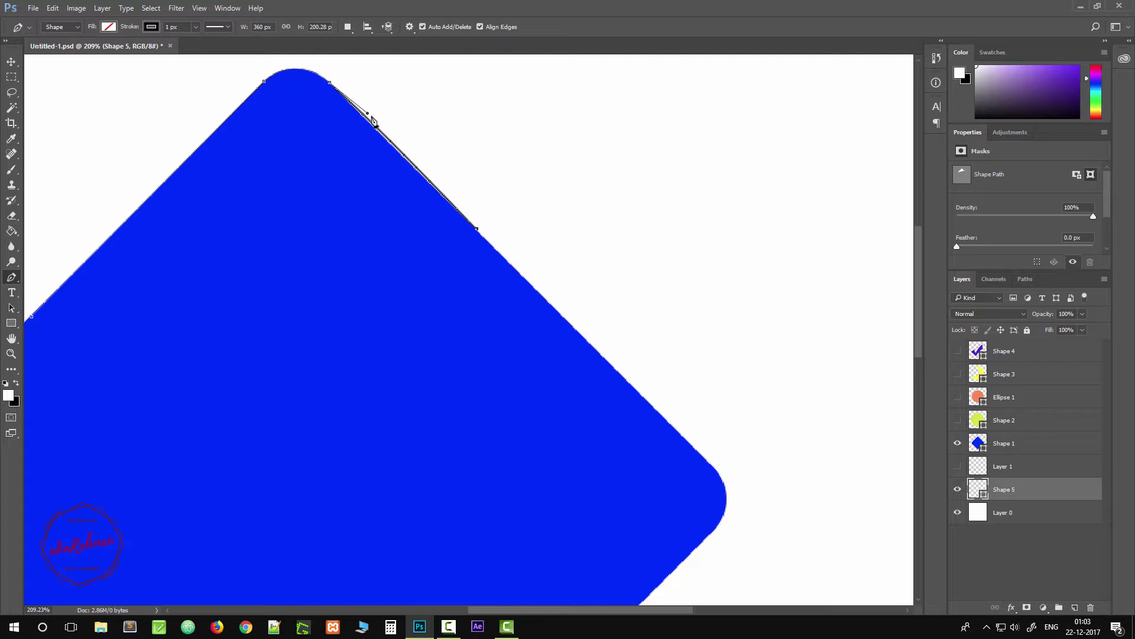
{"action": "key", "text": "ctrl+z"}
Remove the outgoing direction handle past the top corner and trace the straight edge to the start of the right corner
{"action": "scroll", "coordinate": [421, 173], "scroll_direction": "up", "scroll_amount": 4}
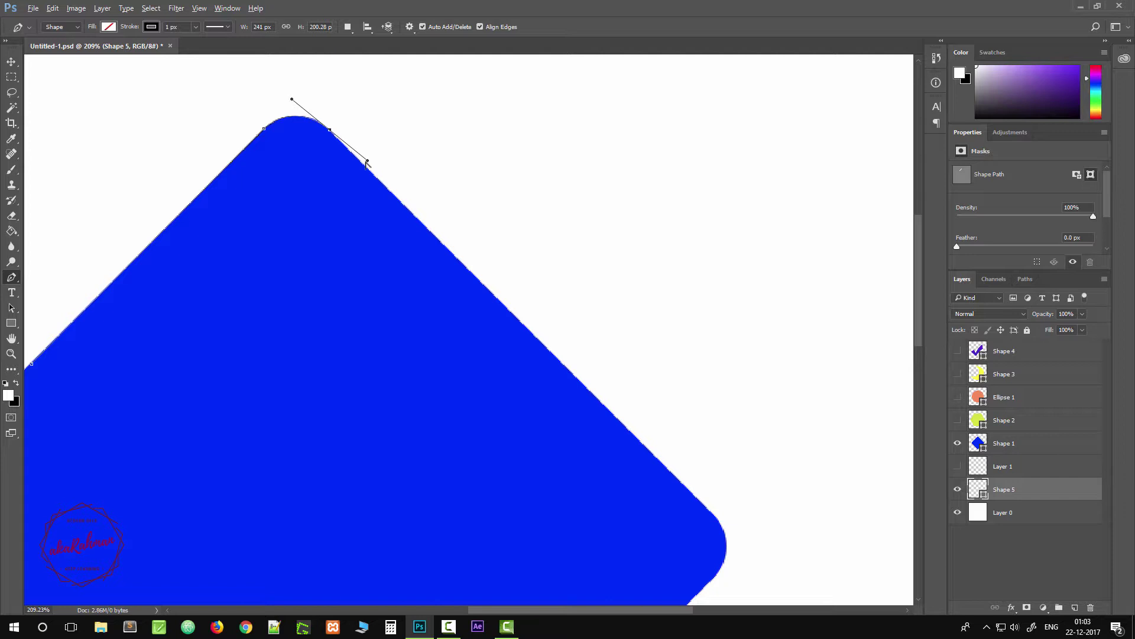
{"action": "left_click_drag", "start_coordinate": [367, 160], "coordinate": [363, 163]}
{"action": "scroll", "coordinate": [460, 208], "scroll_direction": "down", "scroll_amount": 1}
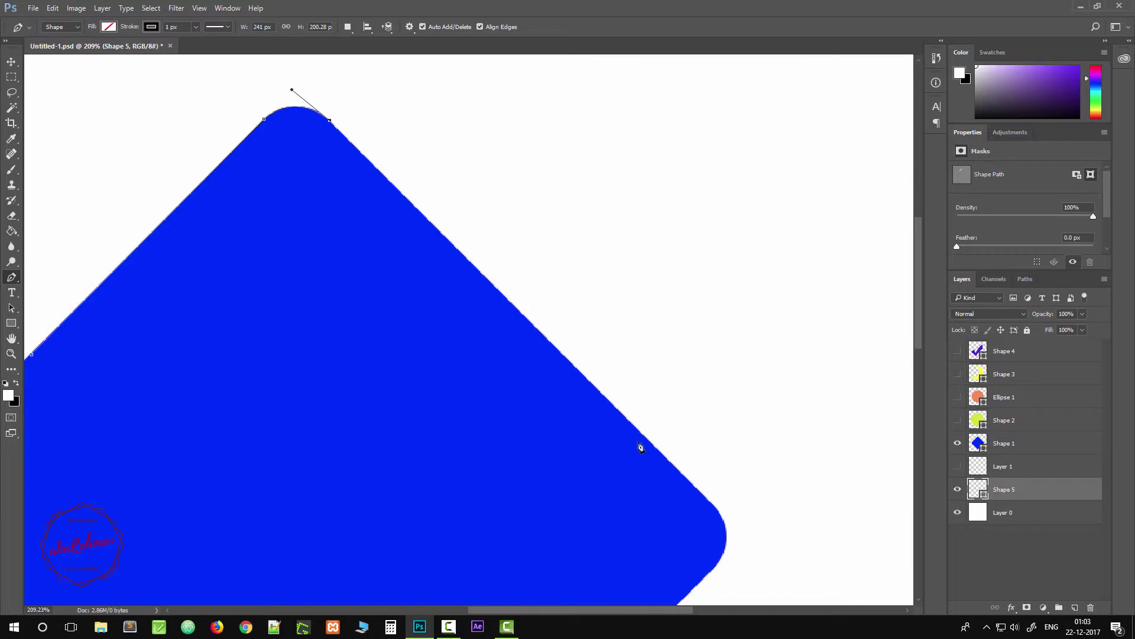
{"action": "left_click", "coordinate": [714, 506]}
Curve the path around the diamond's rounded right corner and remove the new anchor's outgoing direction handle
{"action": "left_click_drag", "start_coordinate": [762, 566], "coordinate": [620, 362]}
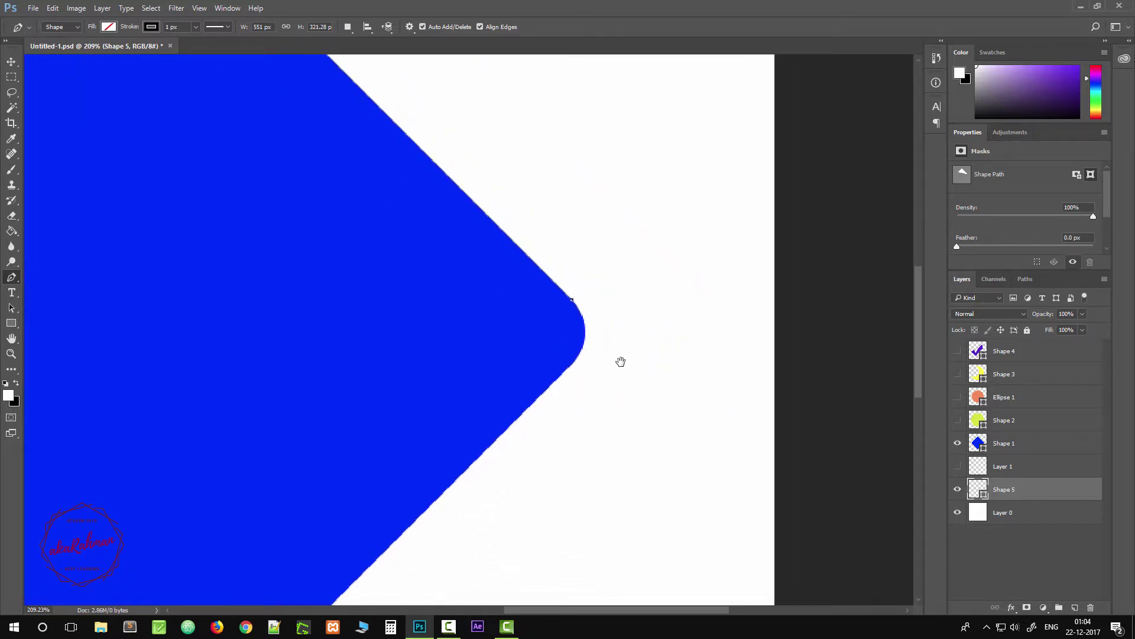
{"action": "scroll", "coordinate": [608, 363], "scroll_direction": "up", "scroll_amount": 2}
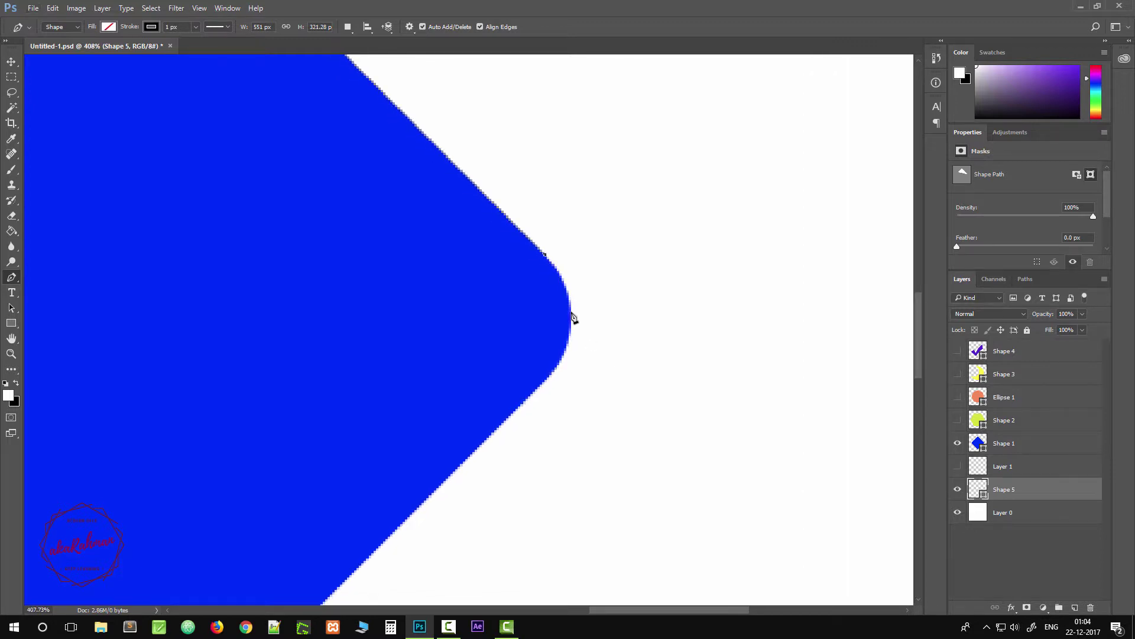
{"action": "scroll", "coordinate": [573, 318], "scroll_direction": "down", "scroll_amount": 2}
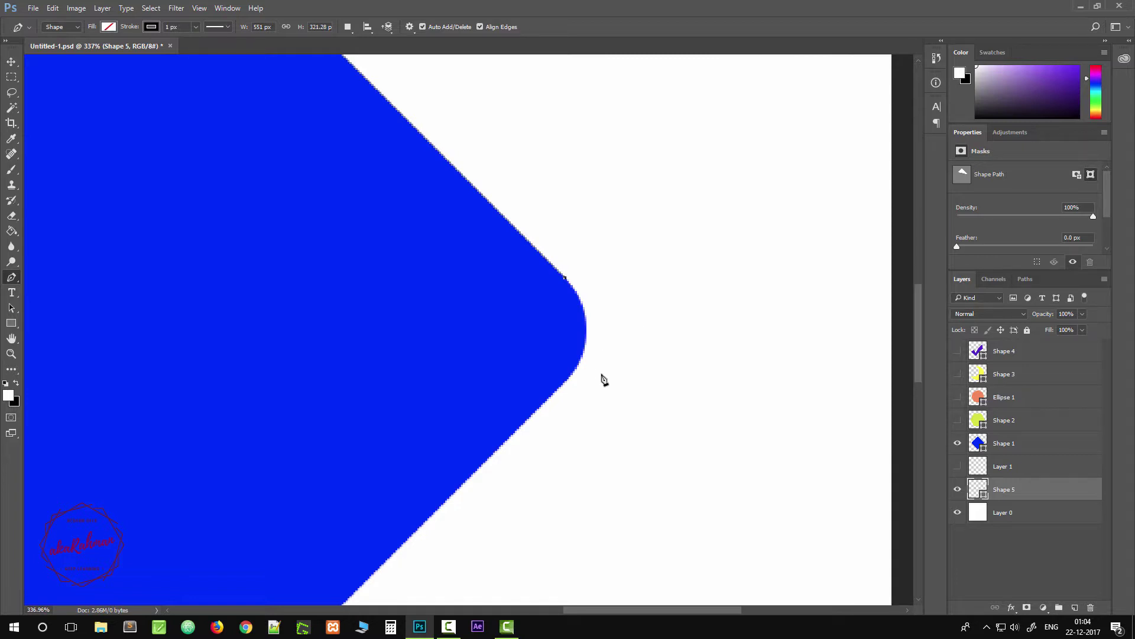
{"action": "scroll", "coordinate": [585, 371], "scroll_direction": "down", "scroll_amount": 2}
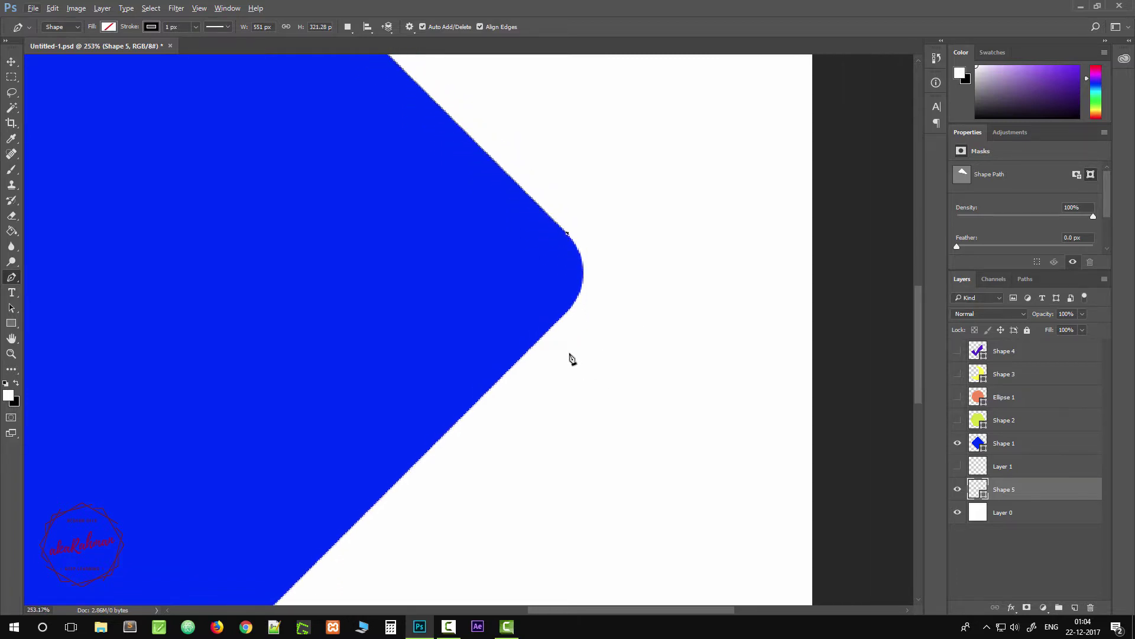
{"action": "left_click", "coordinate": [573, 303]}
{"action": "left_click_drag", "start_coordinate": [565, 318], "coordinate": [546, 345]}
{"action": "left_click", "coordinate": [573, 305]}
Trace the lower-right edge, curve the path around the bottom corner, and remove the last anchor's outgoing direction handle
{"action": "scroll", "coordinate": [565, 338], "scroll_direction": "down", "scroll_amount": 3}
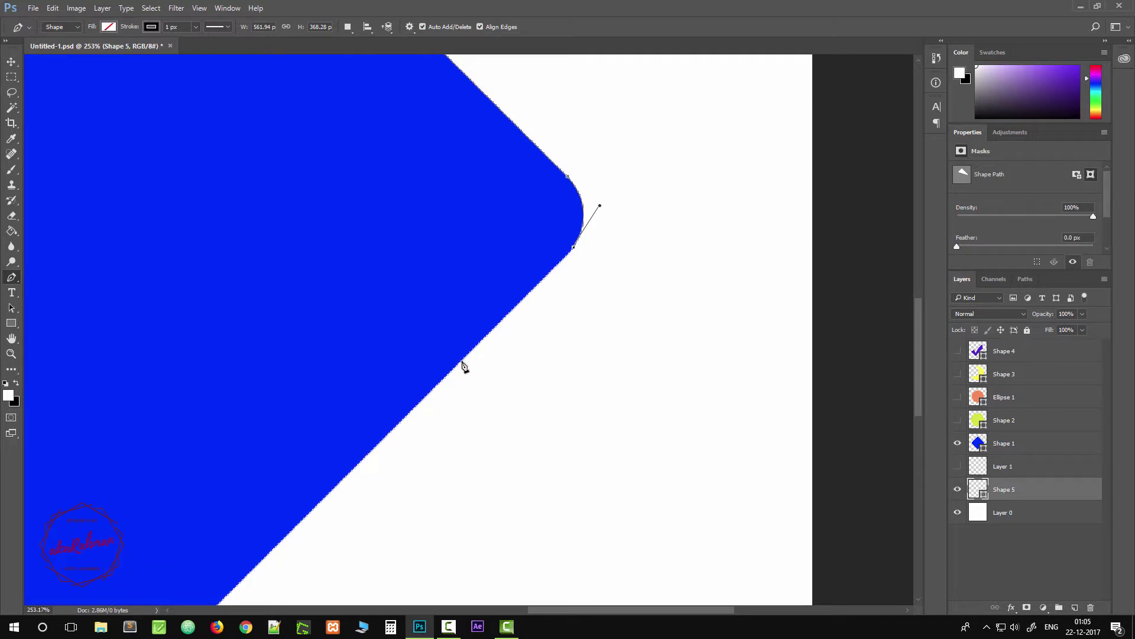
{"action": "scroll", "coordinate": [267, 426], "scroll_direction": "down", "scroll_amount": 5}
{"action": "scroll", "coordinate": [257, 435], "scroll_direction": "down", "scroll_amount": 1}
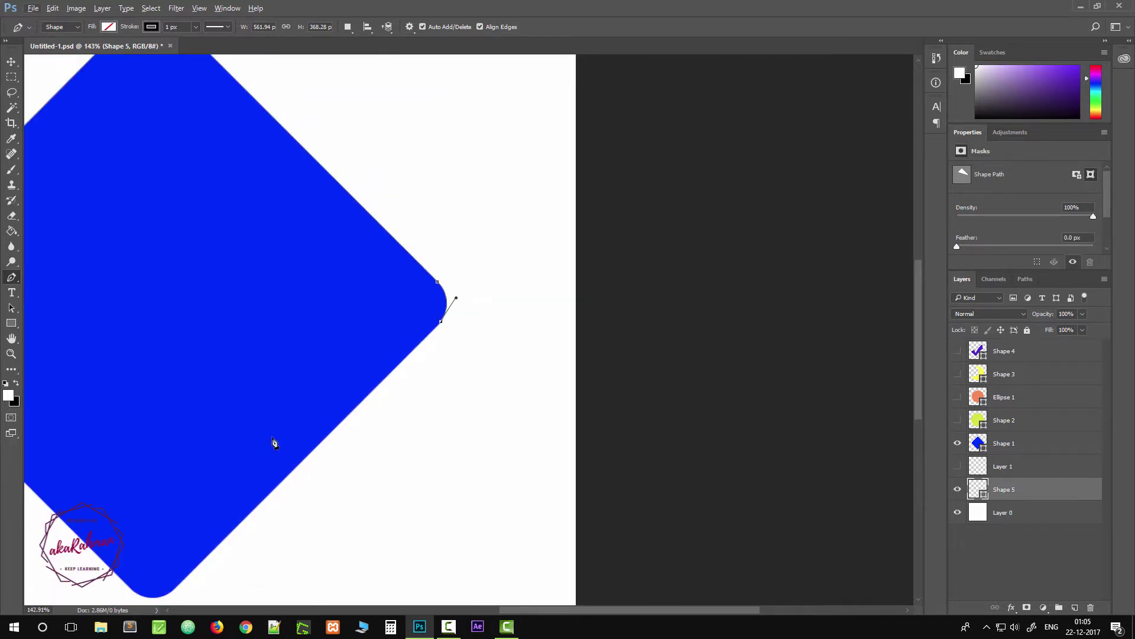
{"action": "left_click_drag", "start_coordinate": [178, 456], "coordinate": [443, 263]}
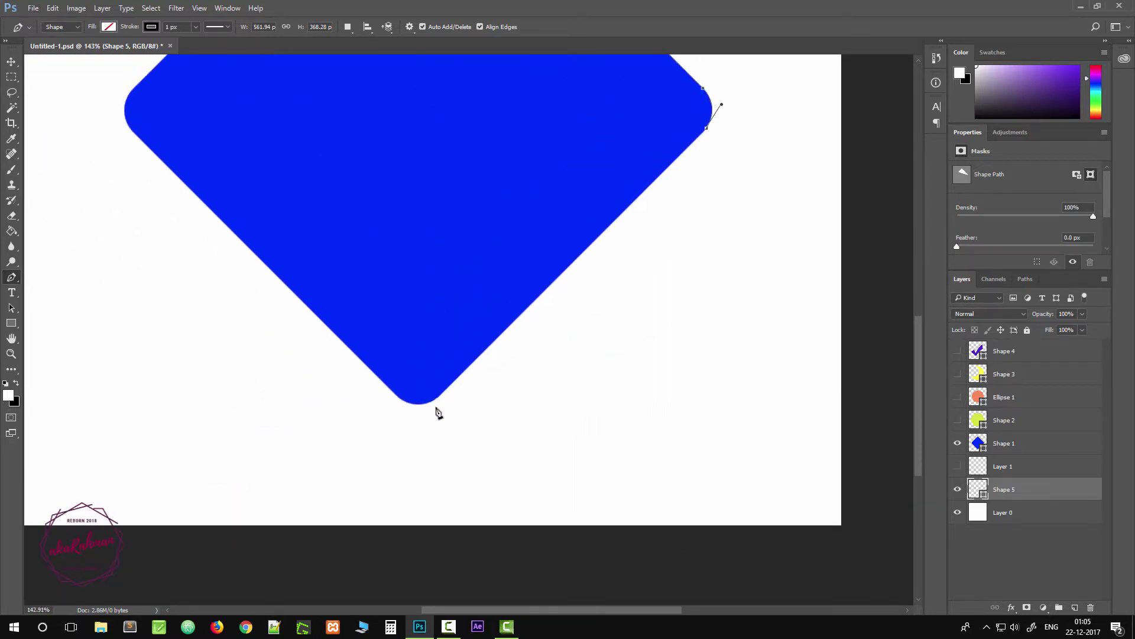
{"action": "scroll", "coordinate": [436, 410], "scroll_direction": "up", "scroll_amount": 8}
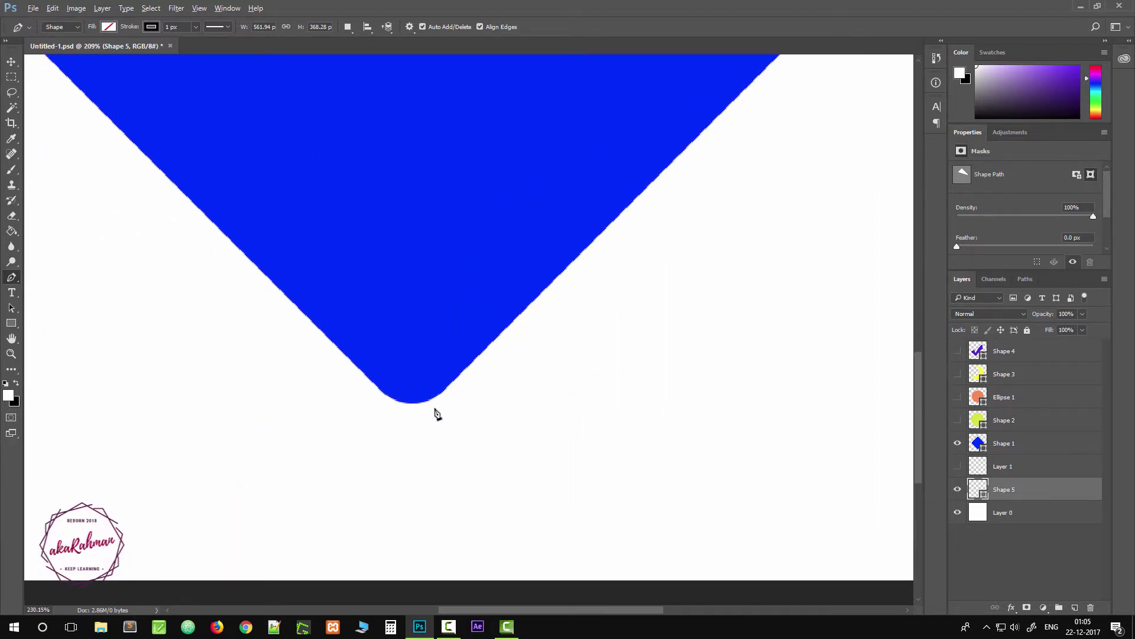
{"action": "left_click", "coordinate": [447, 381]}
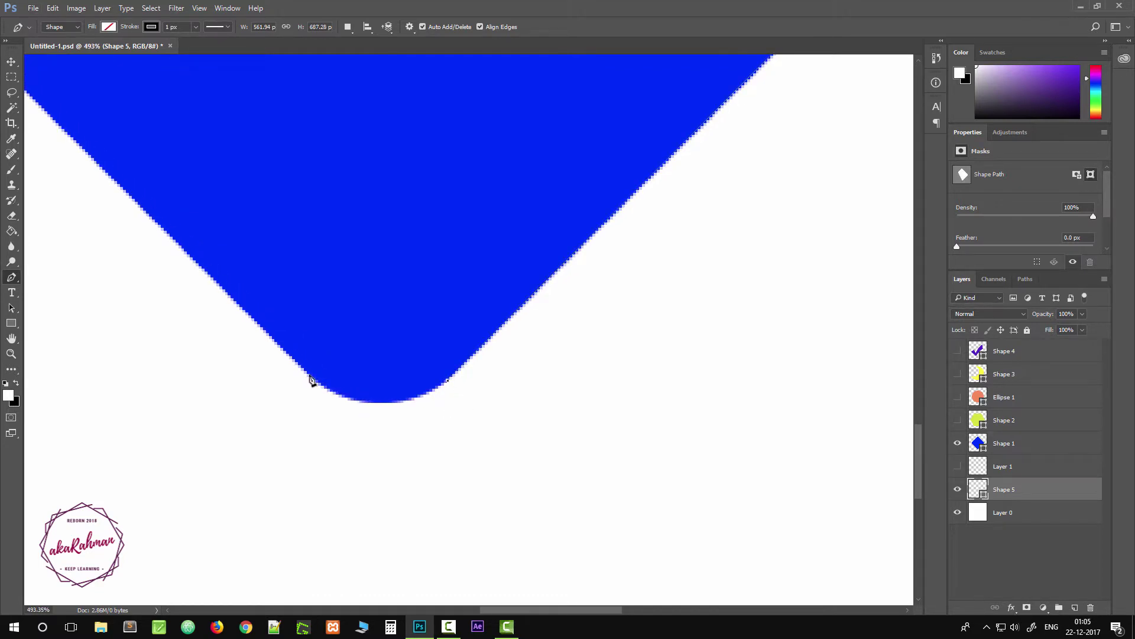
{"action": "left_click_drag", "start_coordinate": [310, 379], "coordinate": [231, 314]}
{"action": "left_click", "coordinate": [310, 376], "text": "alt"}
Trace the lower-left edge, curve the path around the left corner, and remove the last anchor's outgoing direction handle
{"action": "scroll", "coordinate": [150, 263], "scroll_direction": "down", "scroll_amount": 2}
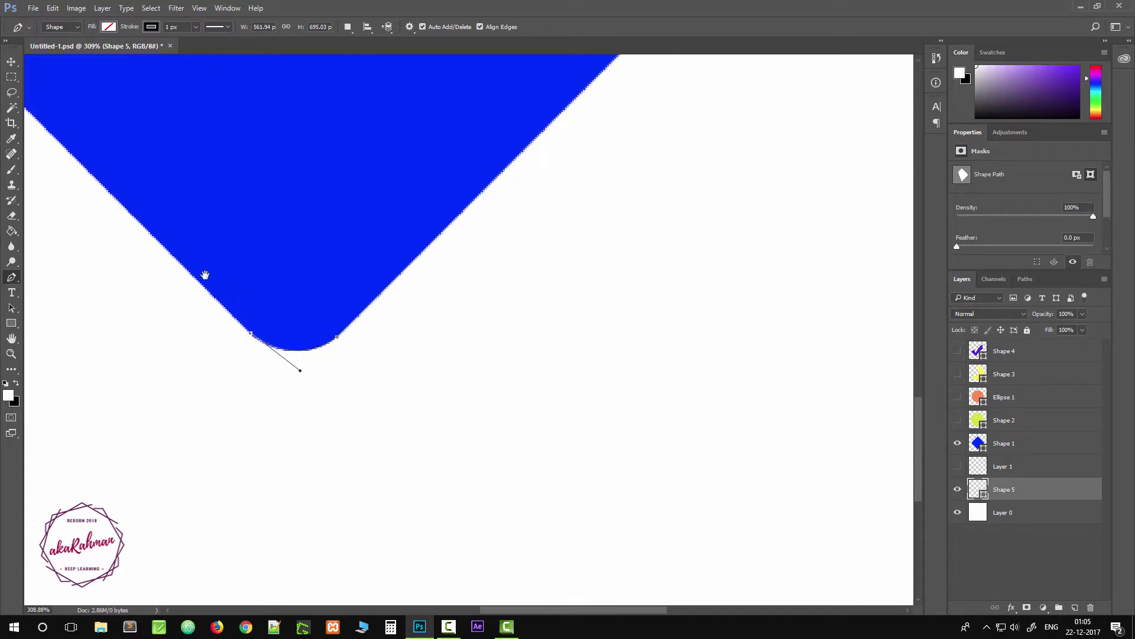
{"action": "left_click_drag", "start_coordinate": [205, 275], "coordinate": [514, 482]}
{"action": "left_click_drag", "start_coordinate": [180, 195], "coordinate": [332, 405]}
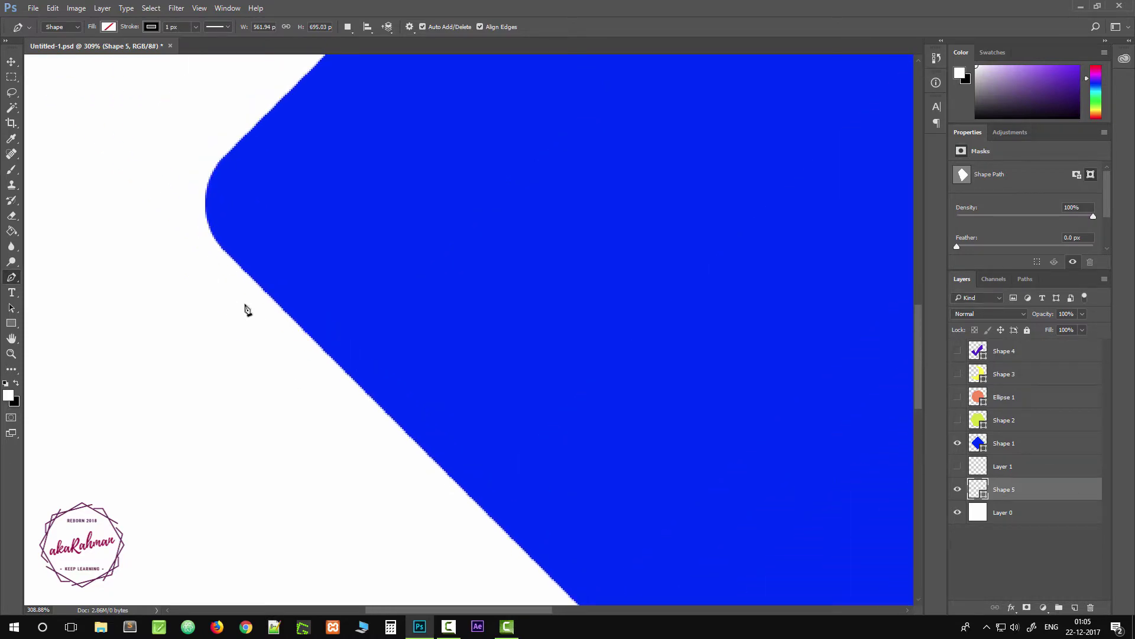
{"action": "scroll", "coordinate": [224, 287], "scroll_direction": "up", "scroll_amount": 3}
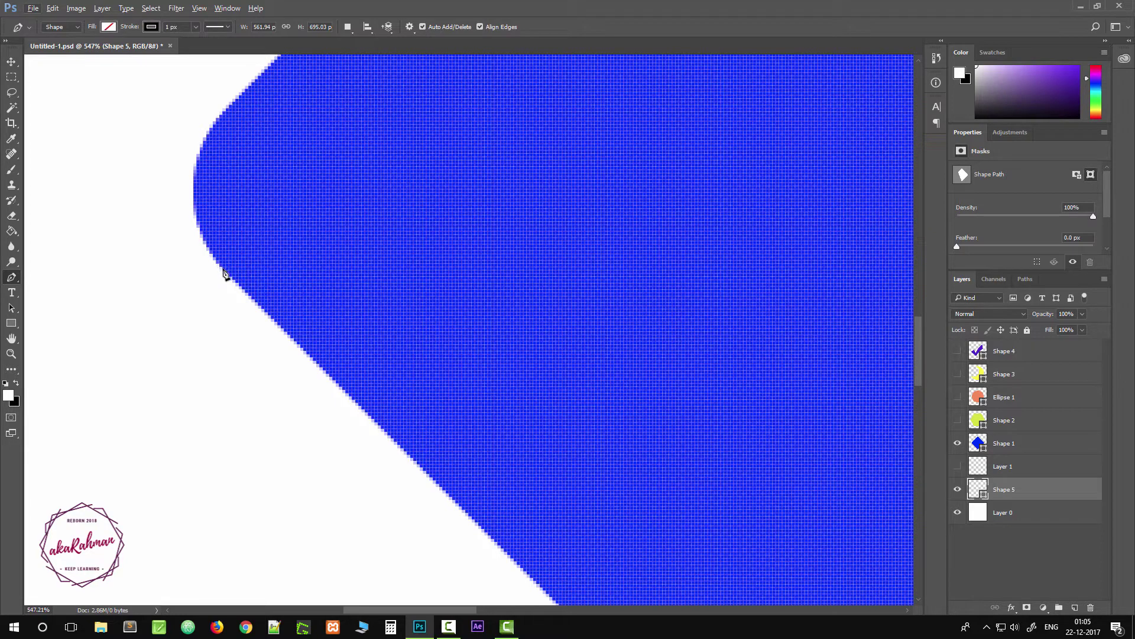
{"action": "left_click", "coordinate": [222, 270]}
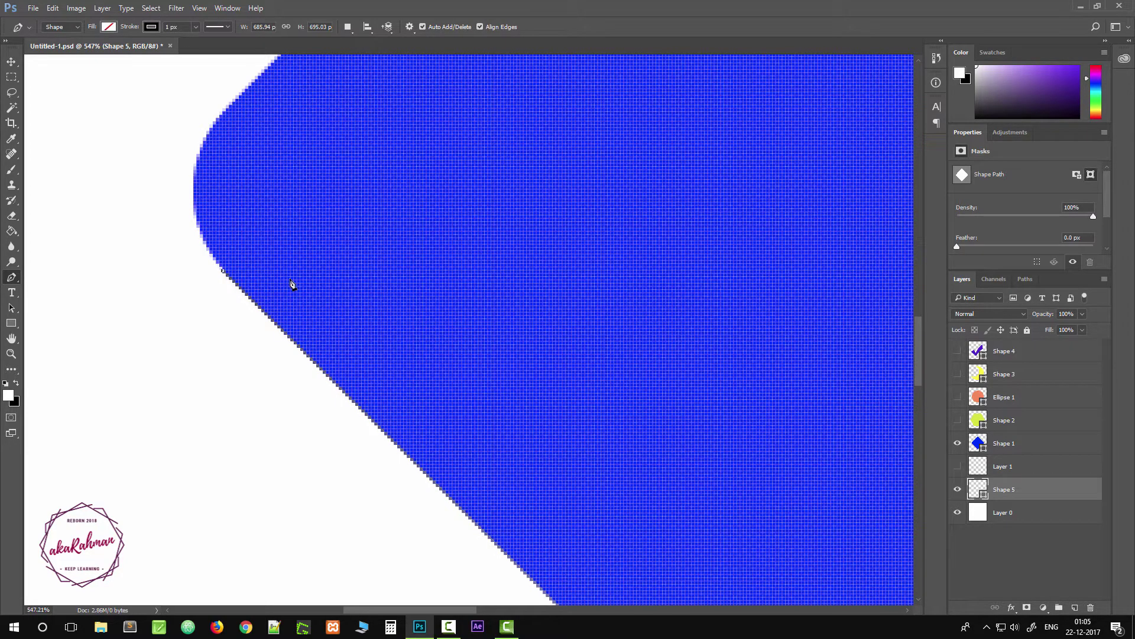
{"action": "scroll", "coordinate": [293, 284], "scroll_direction": "up", "scroll_amount": 5}
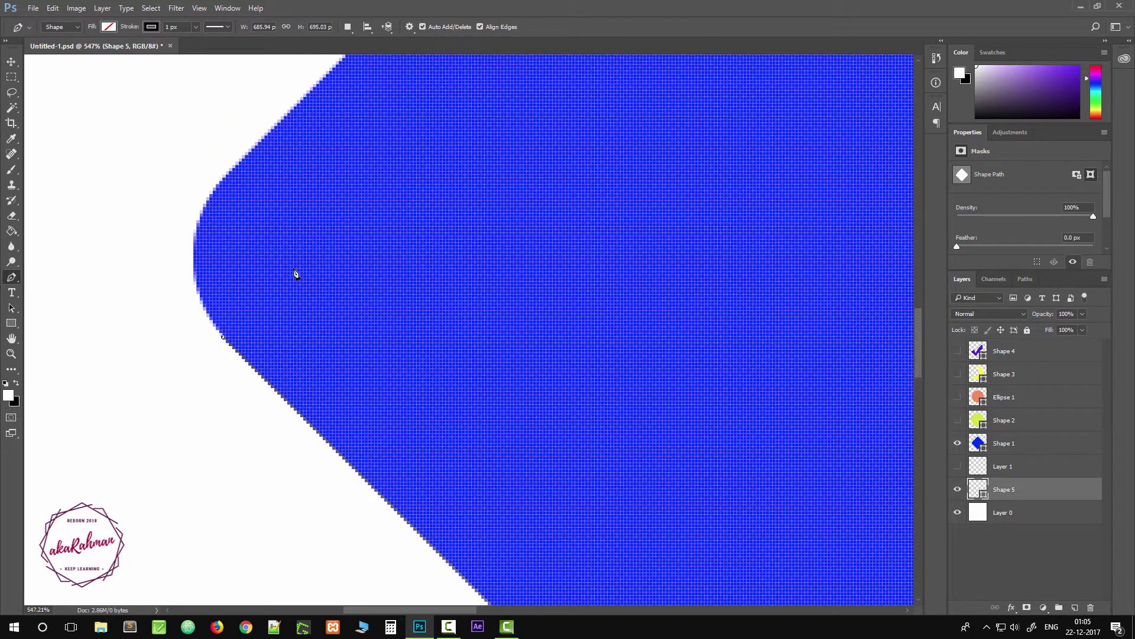
{"action": "scroll", "coordinate": [296, 273], "scroll_direction": "up", "scroll_amount": 2}
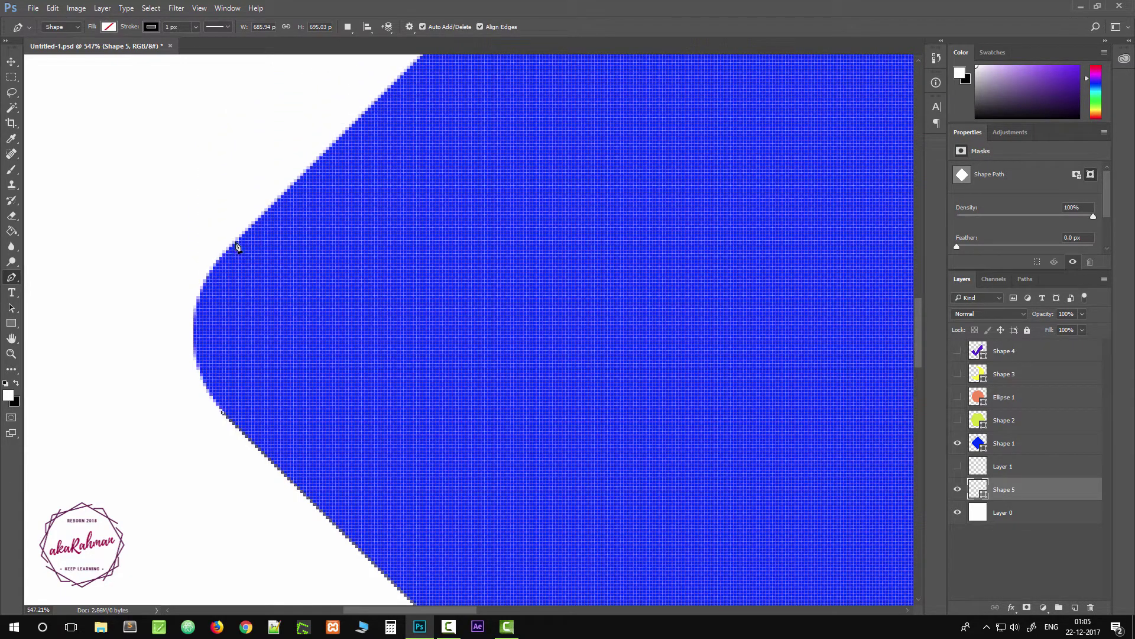
{"action": "left_click_drag", "start_coordinate": [236, 242], "coordinate": [323, 143]}
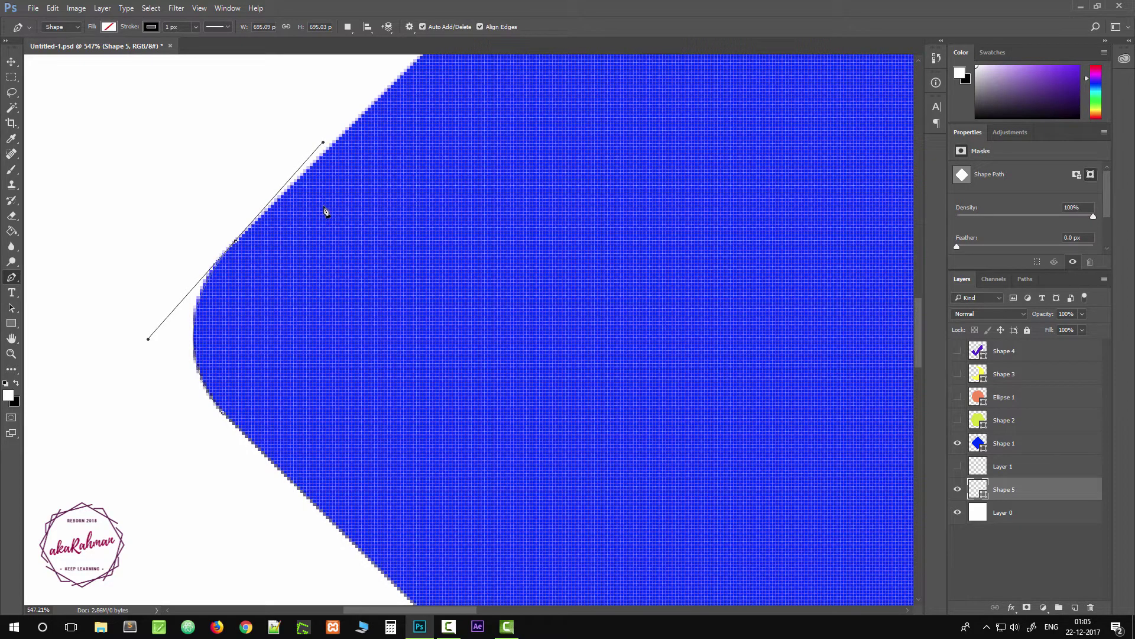
{"action": "left_click_drag", "start_coordinate": [424, 151], "coordinate": [278, 413]}
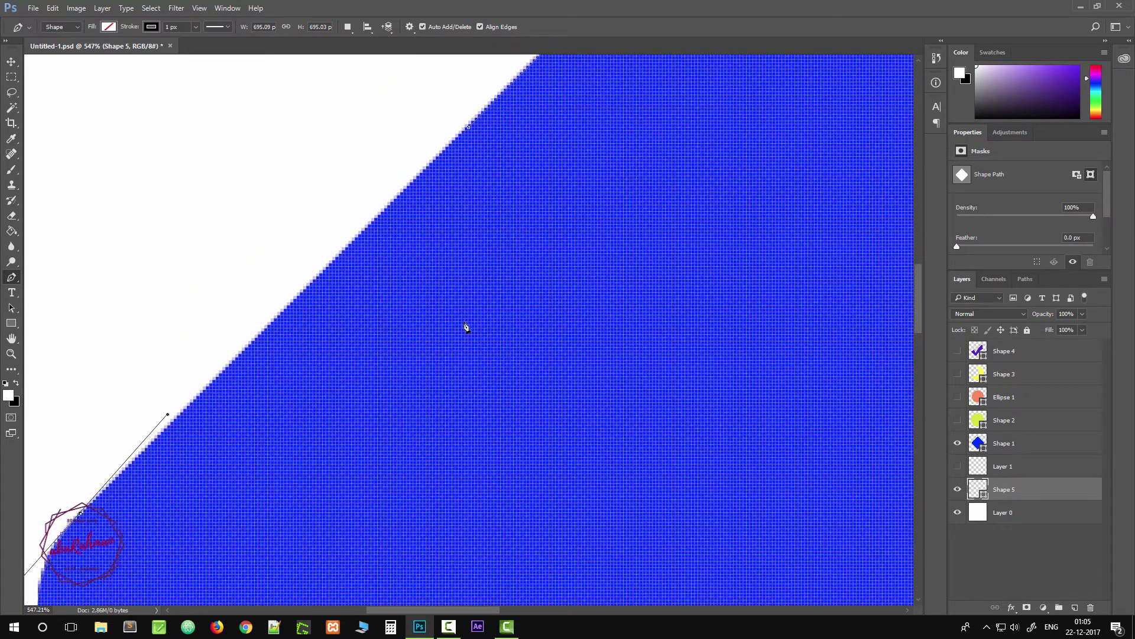
{"action": "left_click", "coordinate": [80, 513], "text": "alt"}
Close the traced path at its starting anchor on the diamond's upper-left edge
{"action": "mouse_move", "coordinate": [648, 129]}
{"action": "left_mouse_down"}
{"action": "mouse_move", "coordinate": [345, 524]}
{"action": "mouse_move", "coordinate": [635, 197]}
{"action": "mouse_move", "coordinate": [648, 91]}
{"action": "left_mouse_up"}
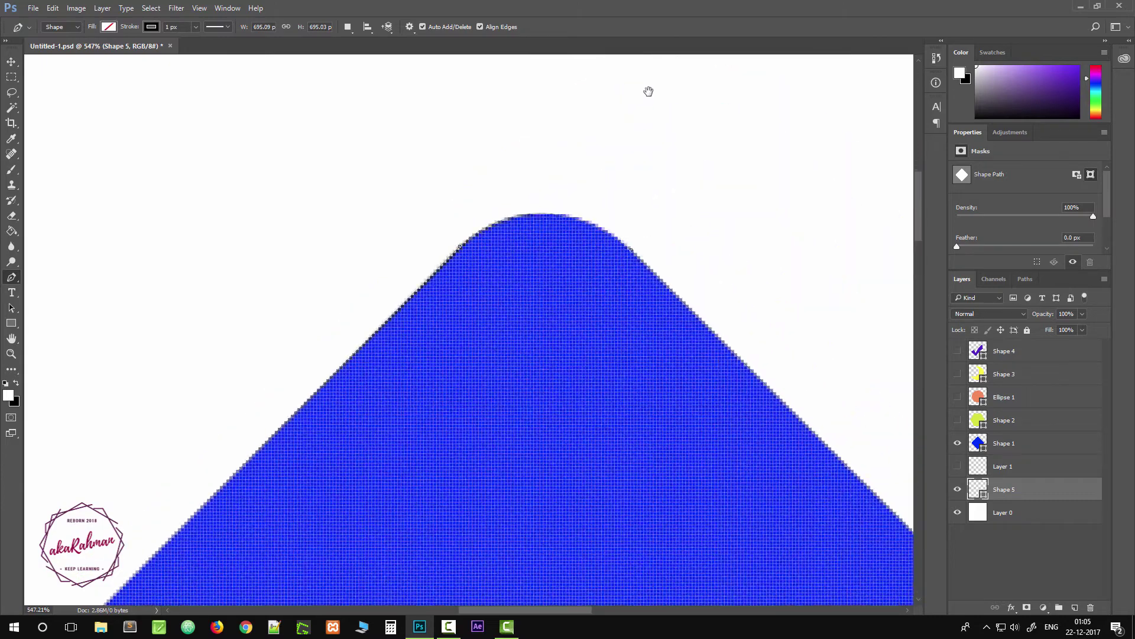
{"action": "left_click_drag", "start_coordinate": [304, 506], "coordinate": [502, 243]}
{"action": "left_click_drag", "start_coordinate": [294, 441], "coordinate": [428, 314]}
{"action": "left_click", "coordinate": [241, 405]}
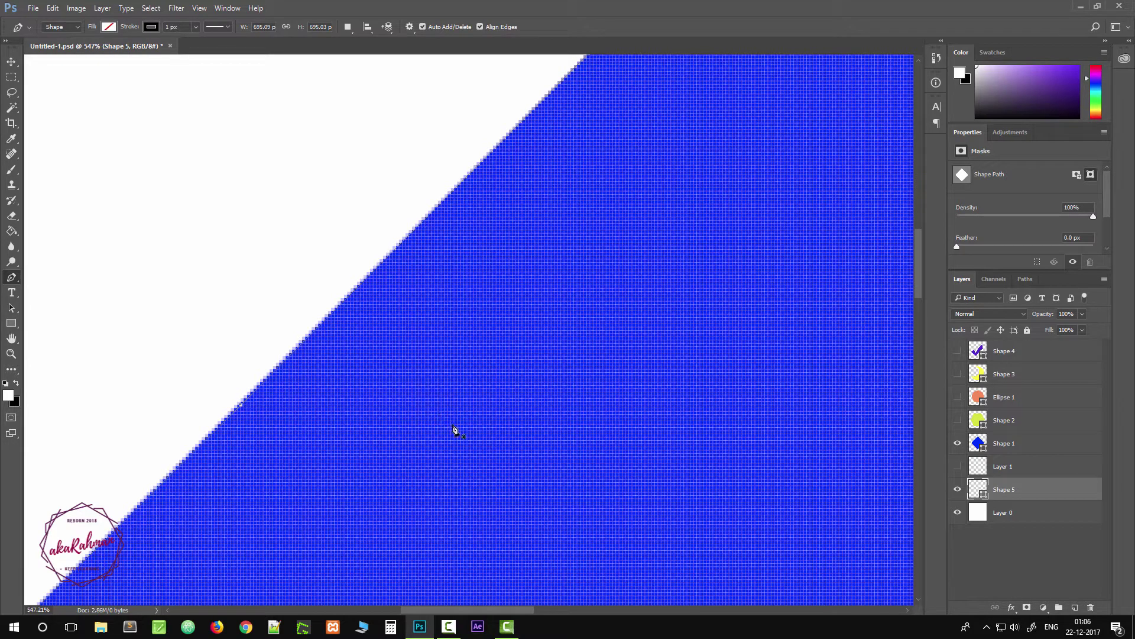
Compare the traced outline with the blue diamond by toggling the Shape 1 layer's visibility, leaving the layer hidden
{"action": "left_click", "coordinate": [958, 443]}
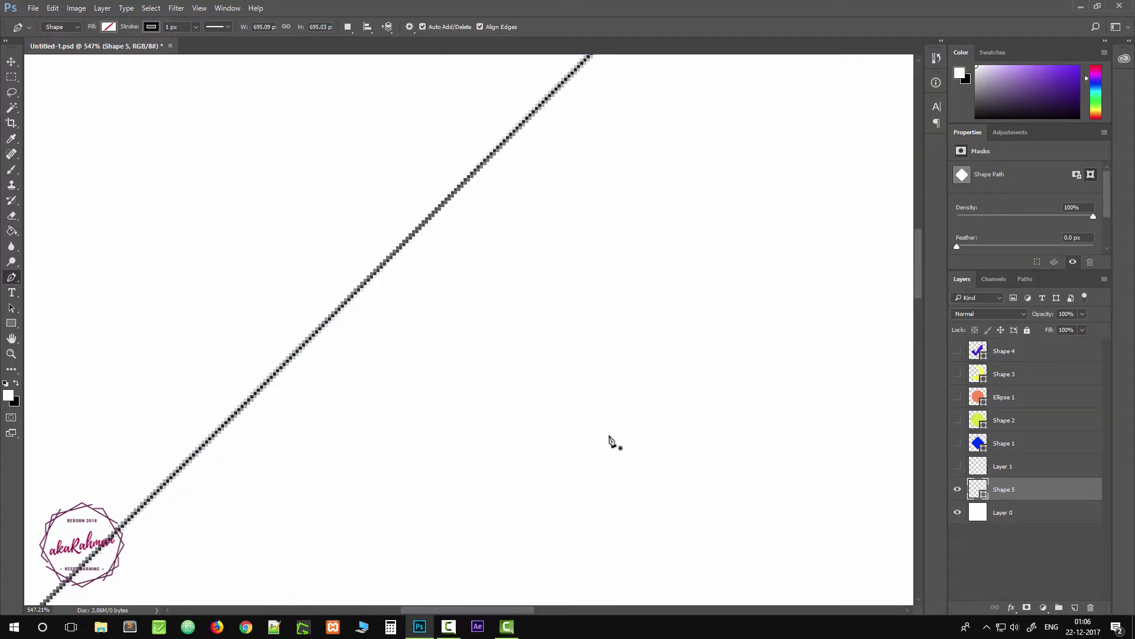
{"action": "scroll", "coordinate": [610, 437], "scroll_direction": "down", "scroll_amount": 10}
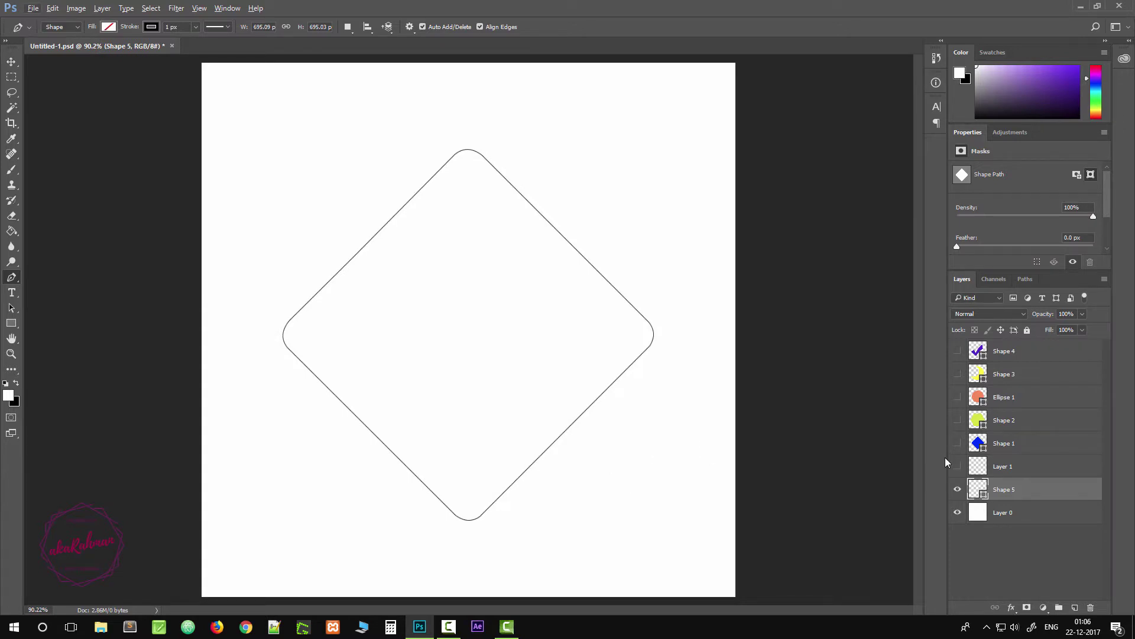
{"action": "left_click", "coordinate": [958, 443]}
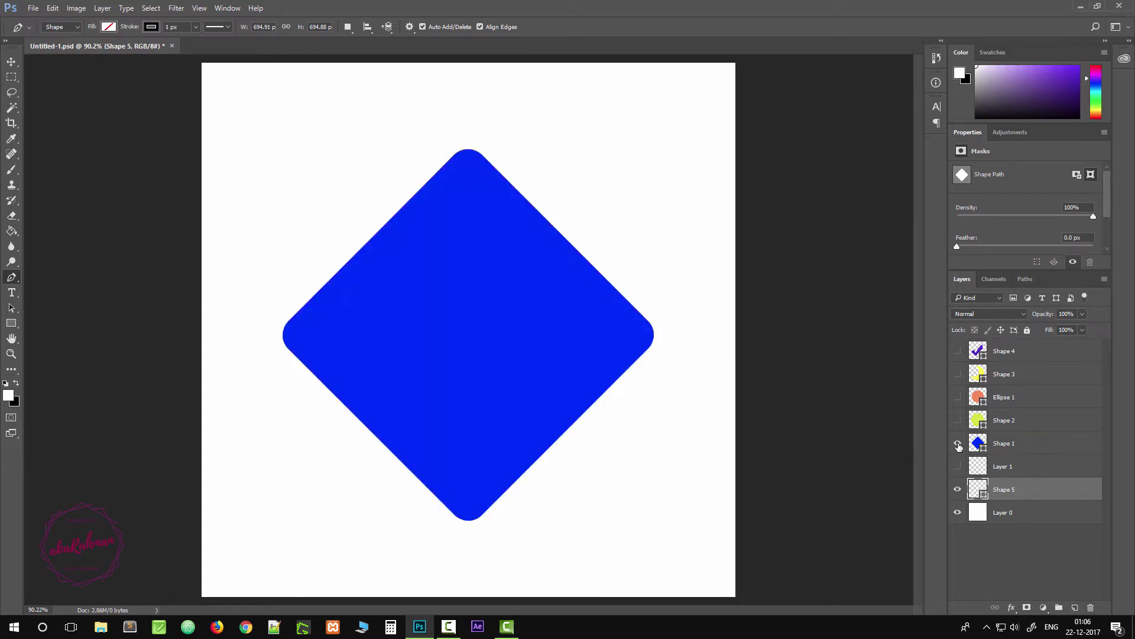
{"action": "left_click", "coordinate": [958, 444]}
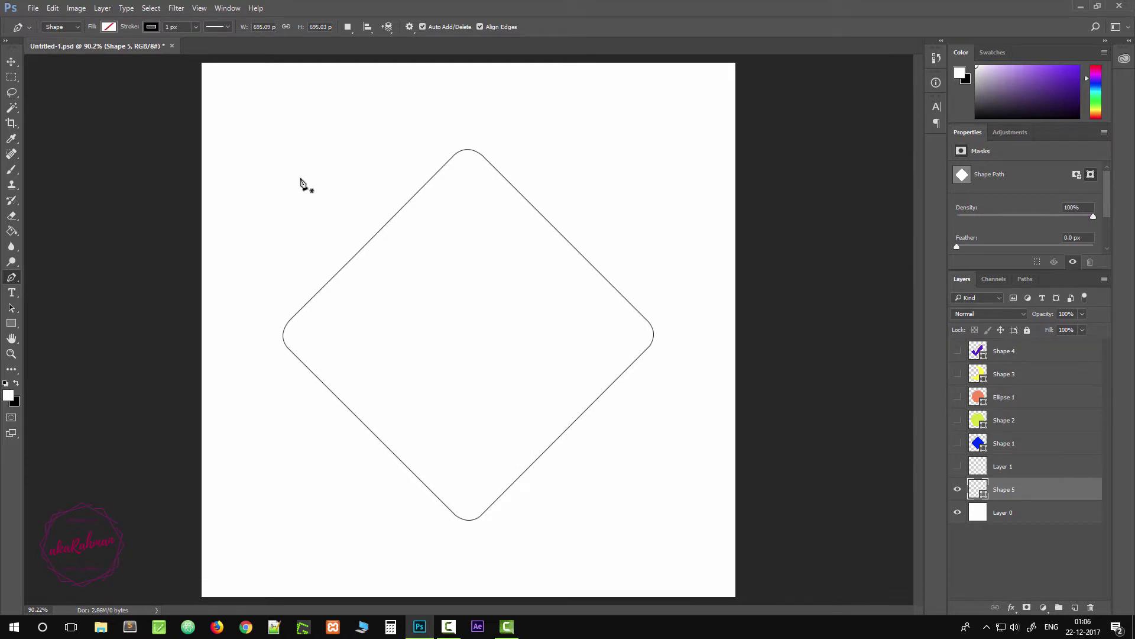
Try red and yellow-green fills on the traced diamond and settle on a light grey fill
{"action": "left_click", "coordinate": [108, 28]}
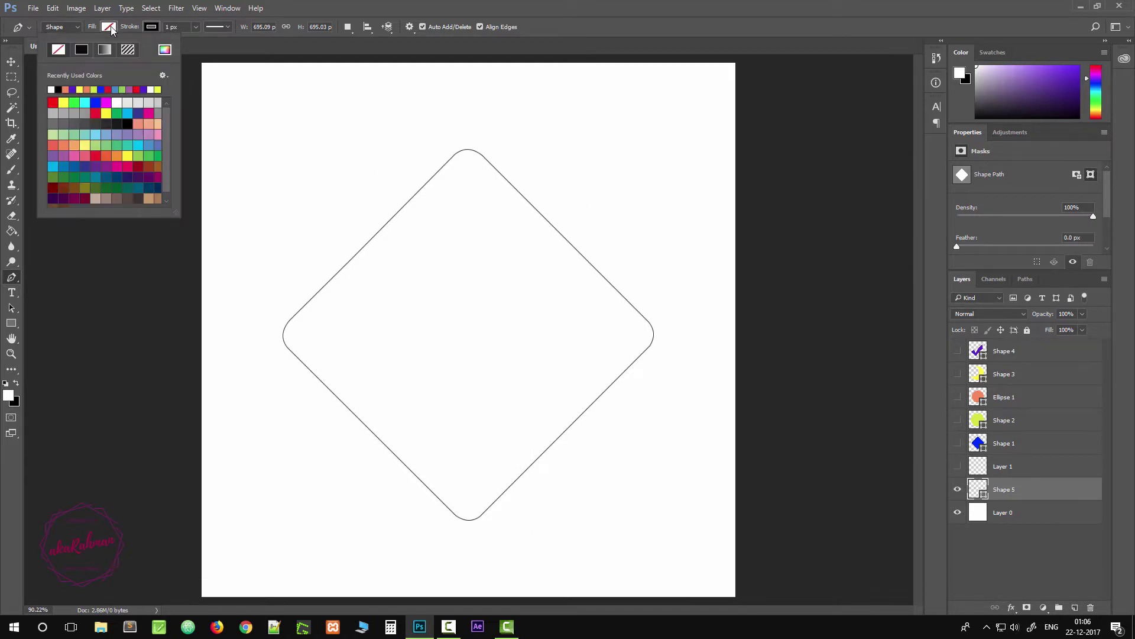
{"action": "left_click", "coordinate": [95, 113]}
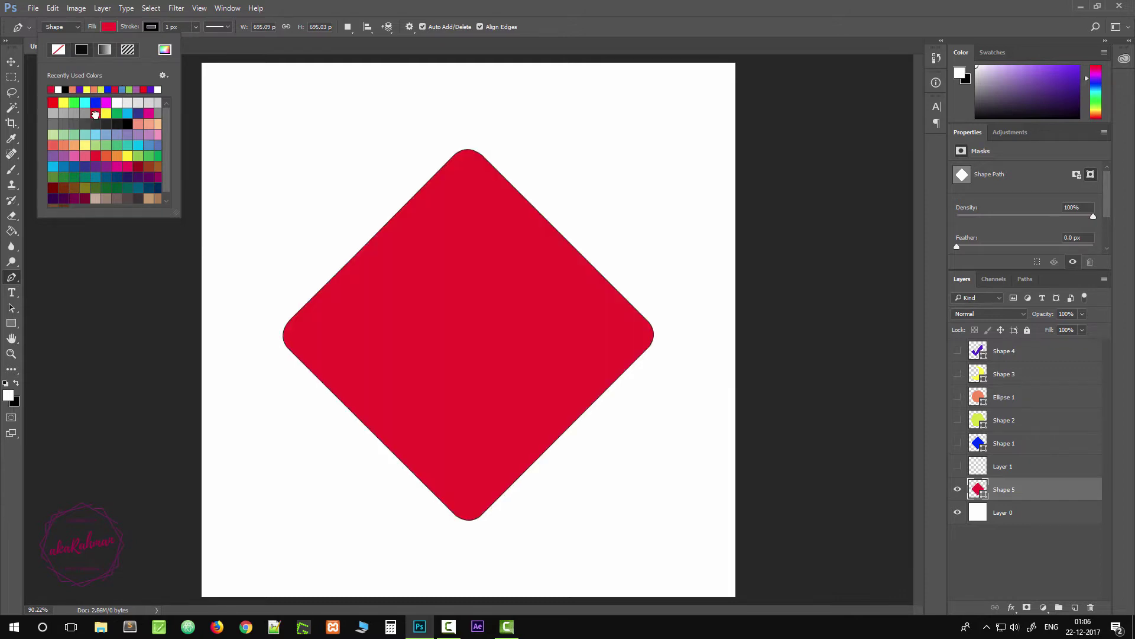
{"action": "left_click", "coordinate": [105, 89]}
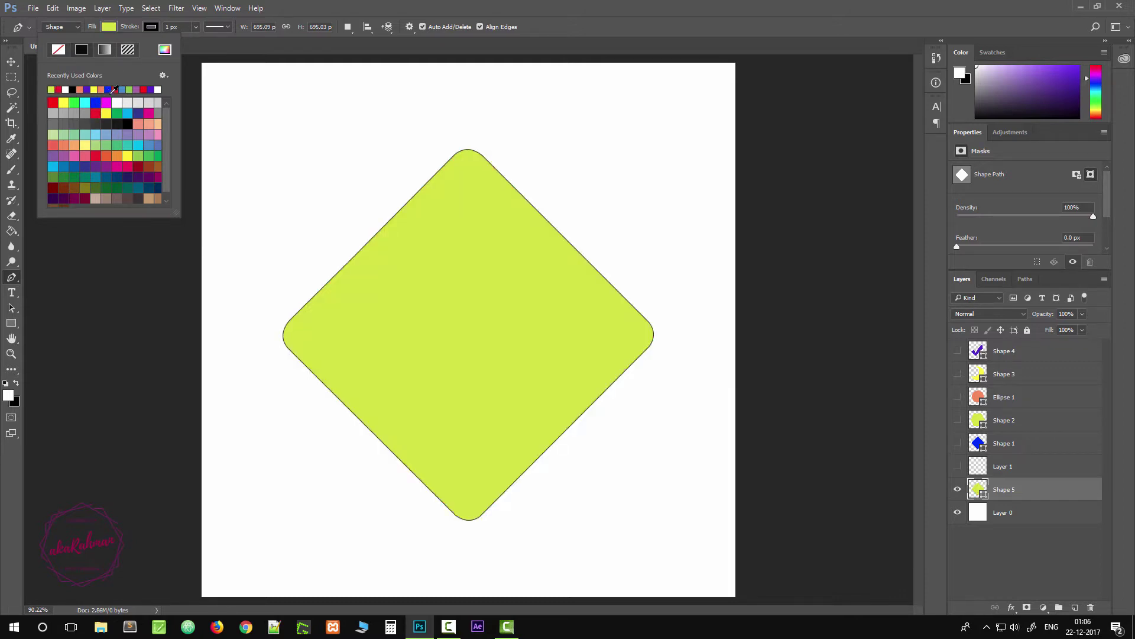
{"action": "left_click", "coordinate": [138, 102]}
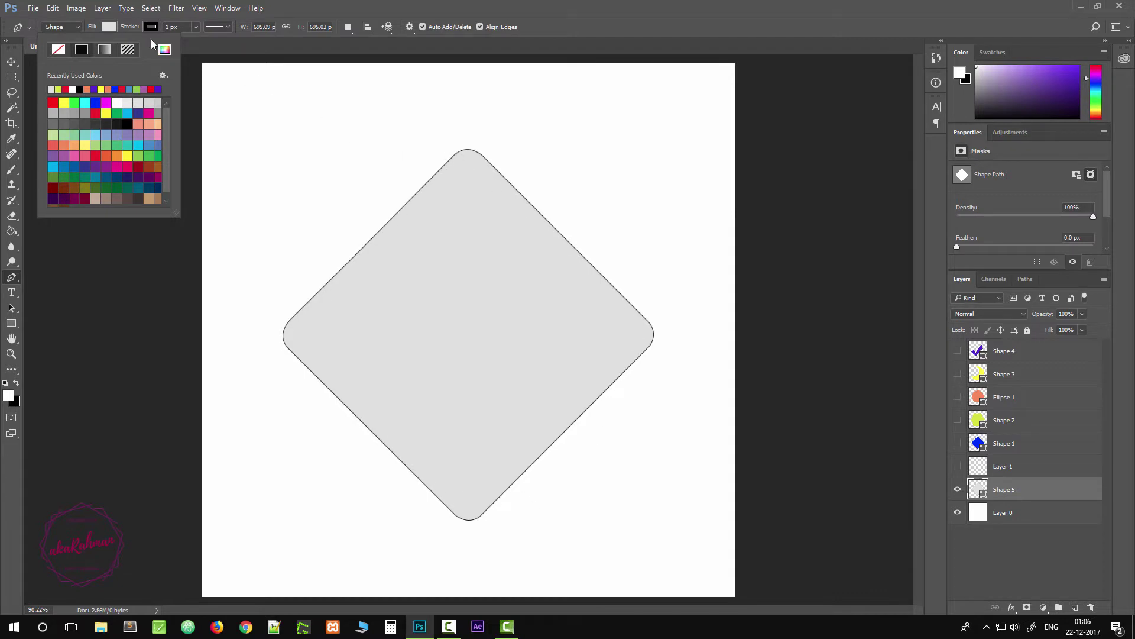
Try a magenta stroke on the traced diamond, settle on green, and set the stroke width to 5 px
{"action": "left_click", "coordinate": [151, 27]}
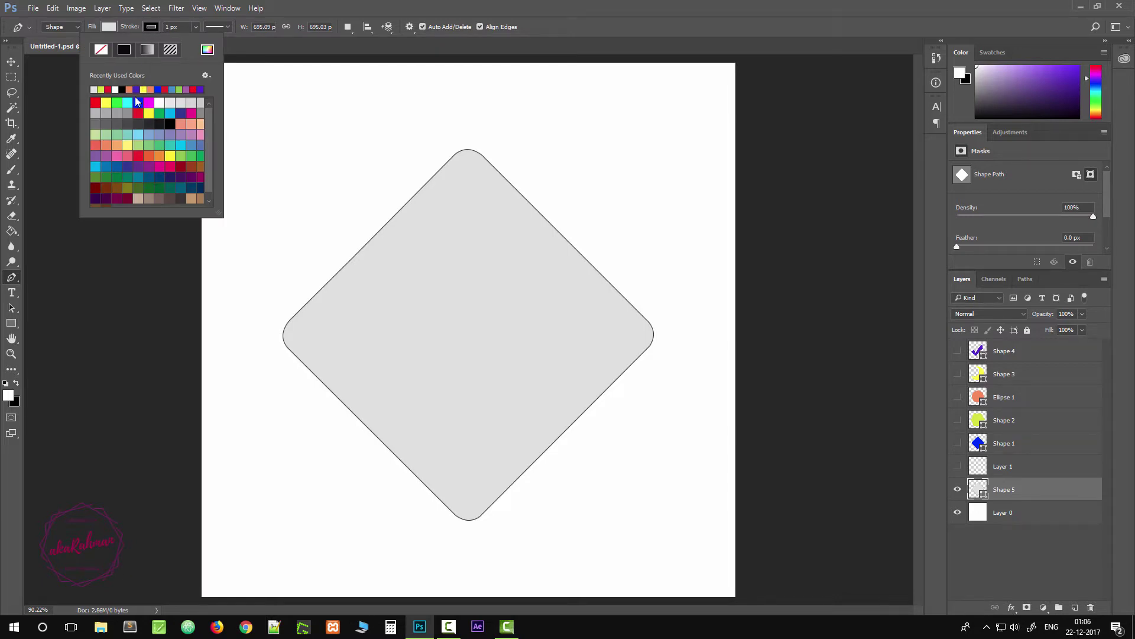
{"action": "left_click", "coordinate": [149, 102]}
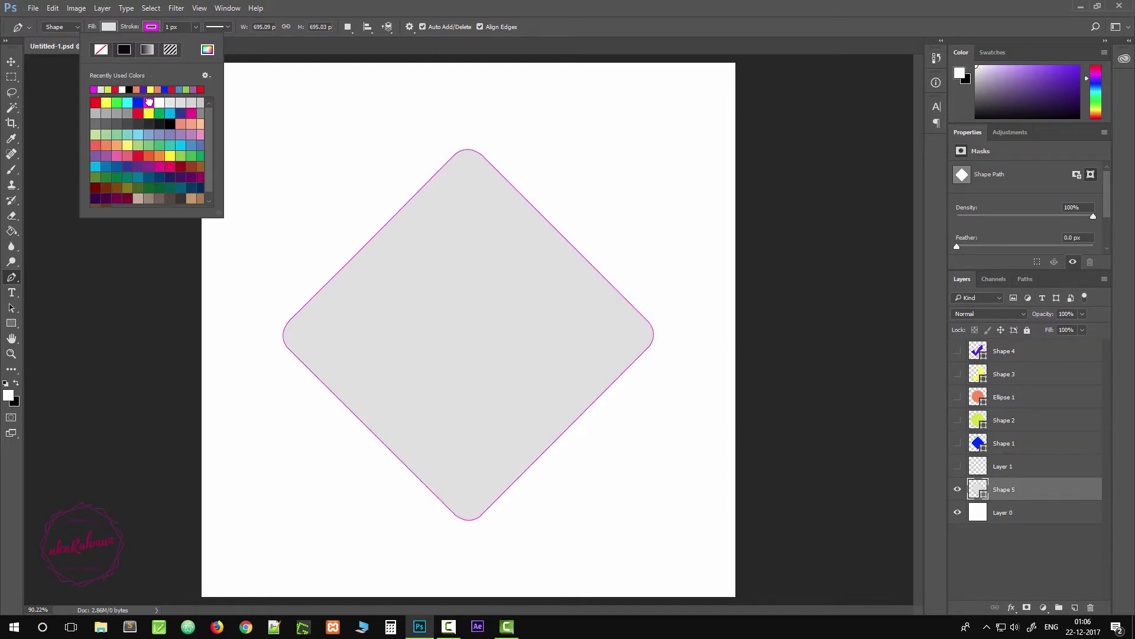
{"action": "left_click", "coordinate": [160, 112]}
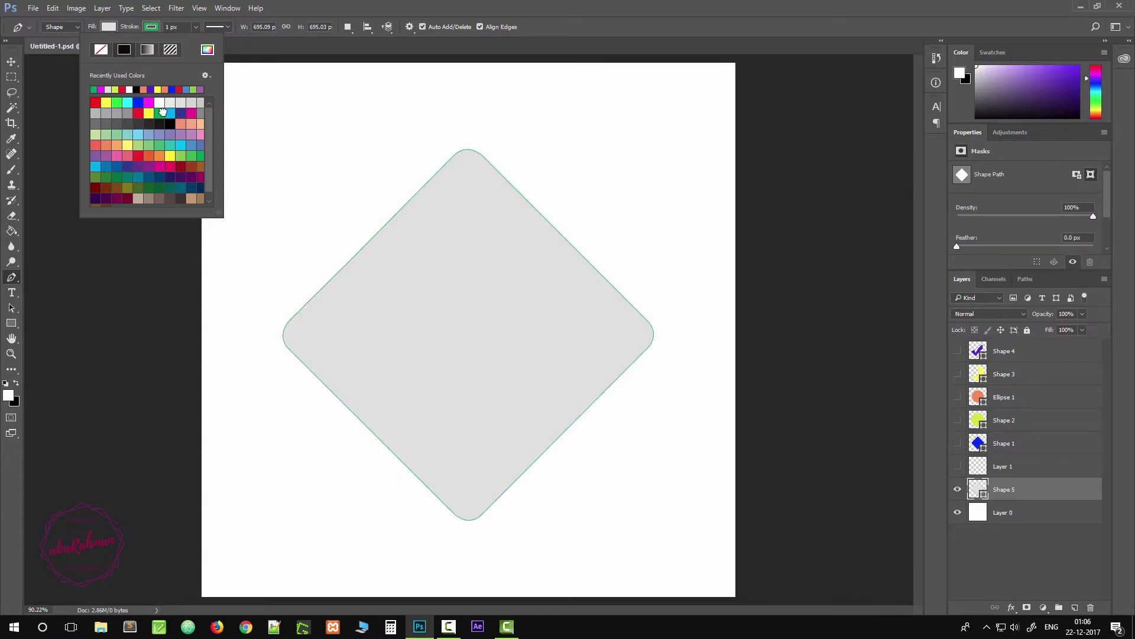
{"action": "left_click", "coordinate": [183, 27]}
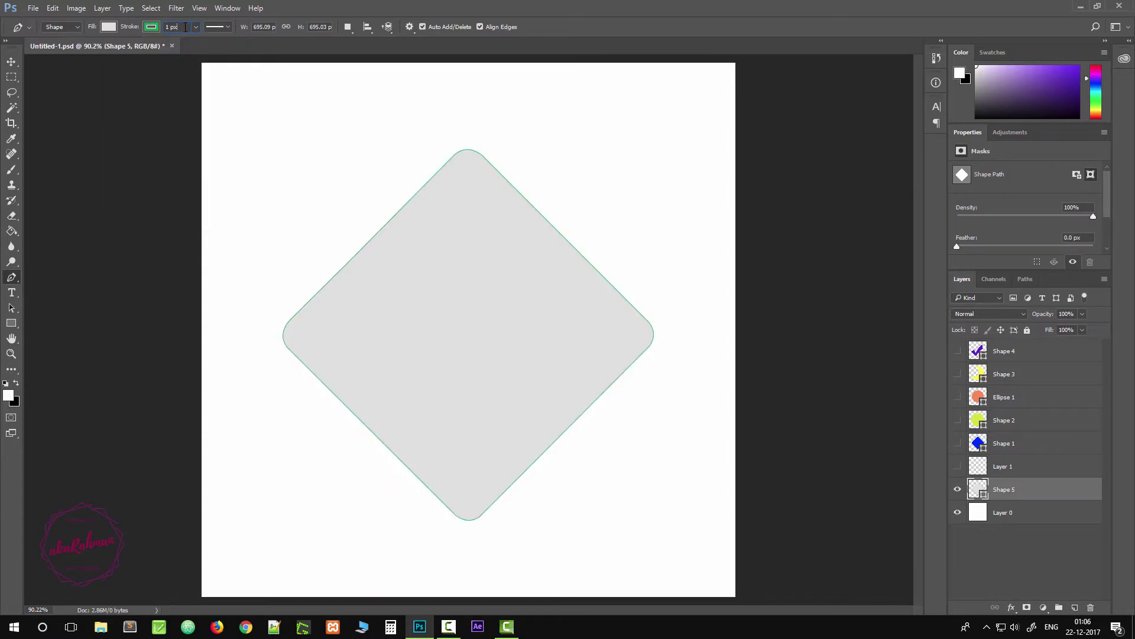
{"action": "double_click", "coordinate": [172, 27]}
{"action": "key", "text": "Return"}
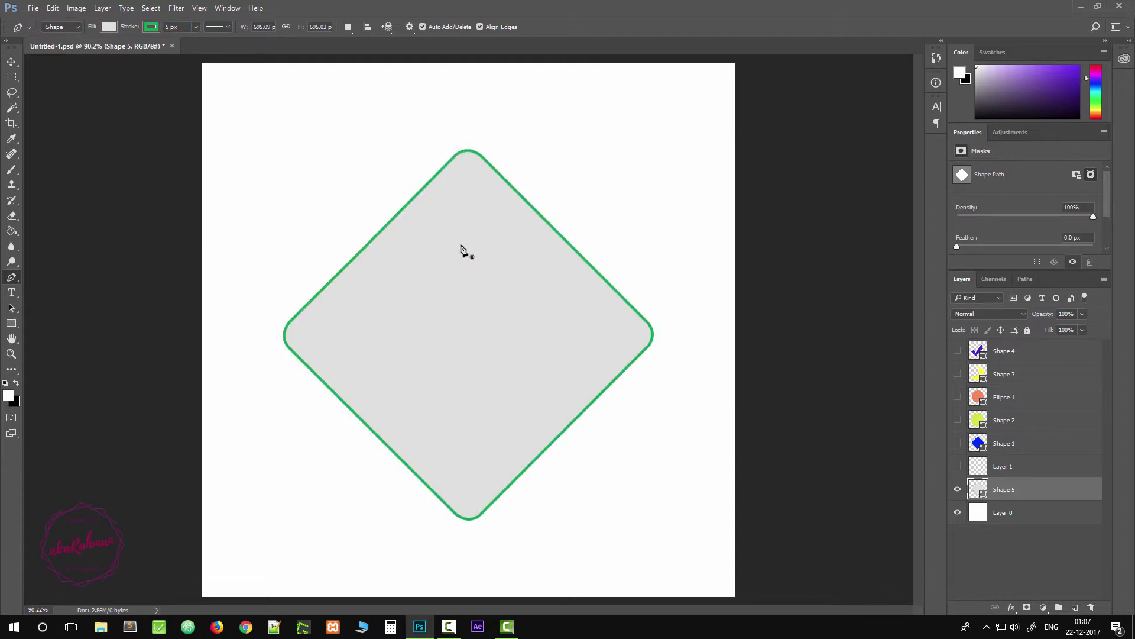
Hide the Shape 5 layer and show only the yellow-green hexagon on the Shape 2 layer above the background
{"action": "left_click", "coordinate": [957, 490]}
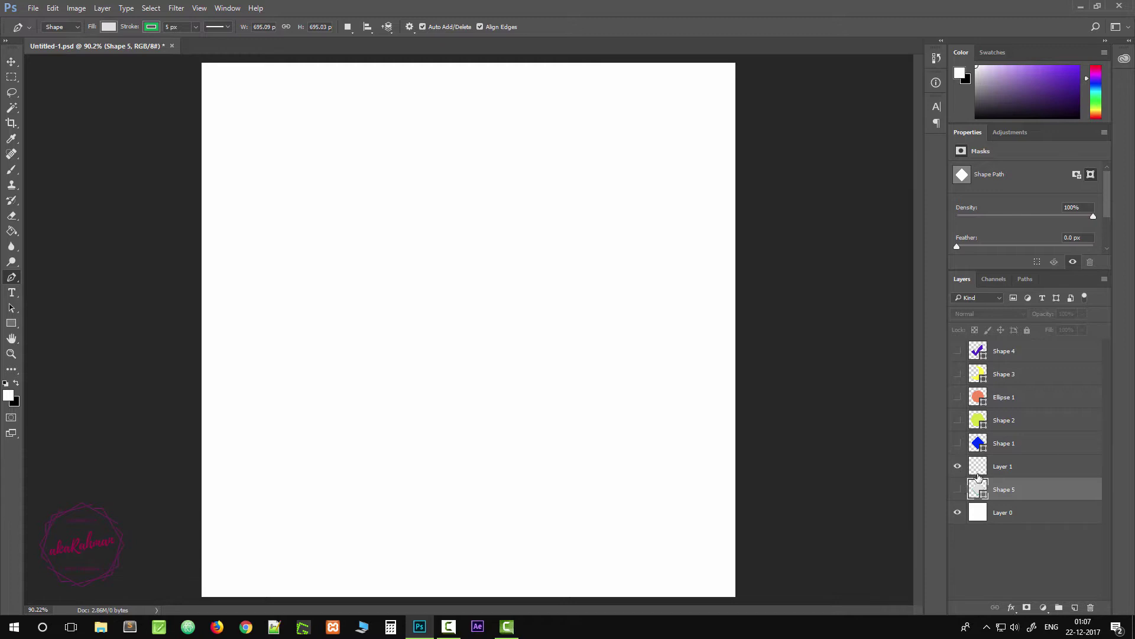
{"action": "left_click", "coordinate": [957, 467]}
{"action": "left_click", "coordinate": [958, 443]}
{"action": "left_click", "coordinate": [958, 444]}
{"action": "left_click", "coordinate": [958, 420]}
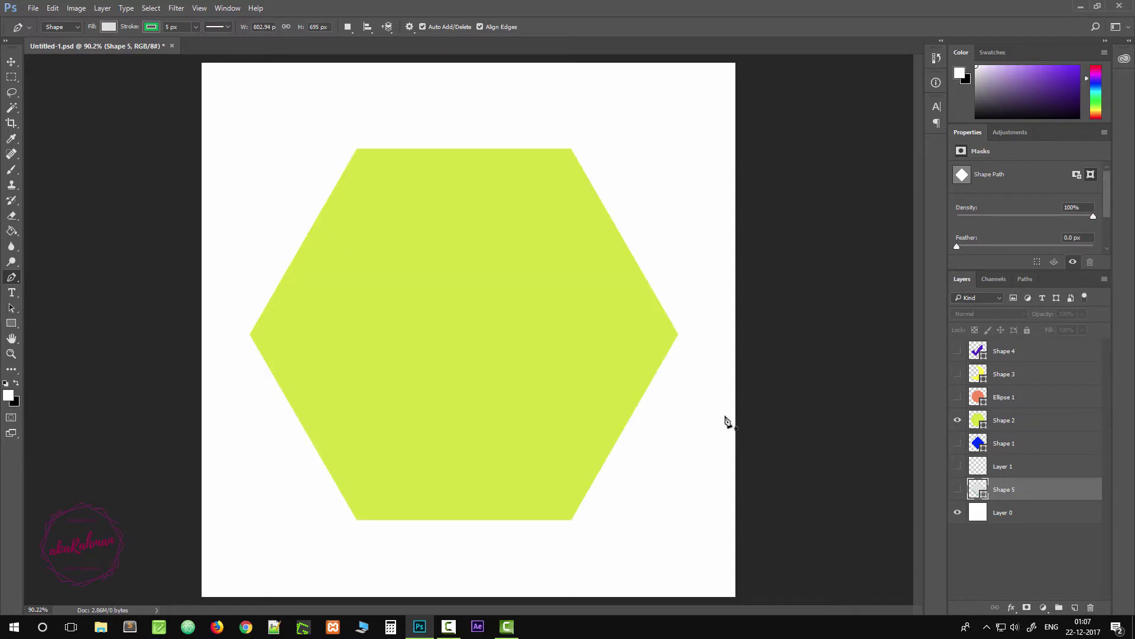
Set the Pen tool's shape options to a 1 px black stroke with no fill
{"action": "left_click", "coordinate": [166, 27]}
{"action": "left_click", "coordinate": [152, 28]}
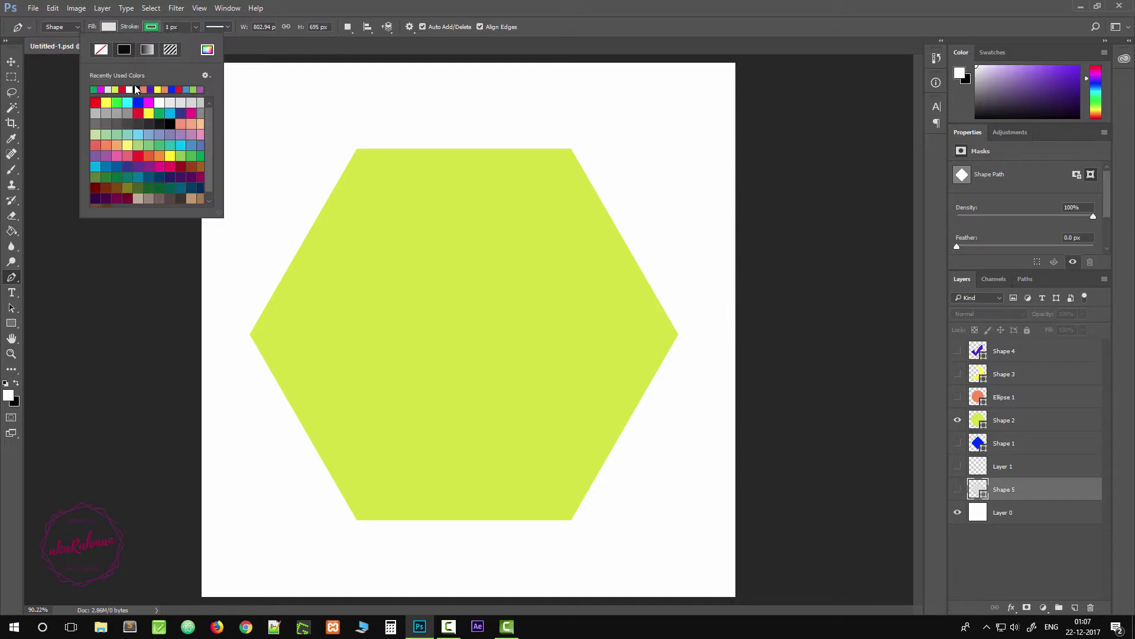
{"action": "left_click", "coordinate": [136, 89]}
{"action": "left_click", "coordinate": [109, 27]}
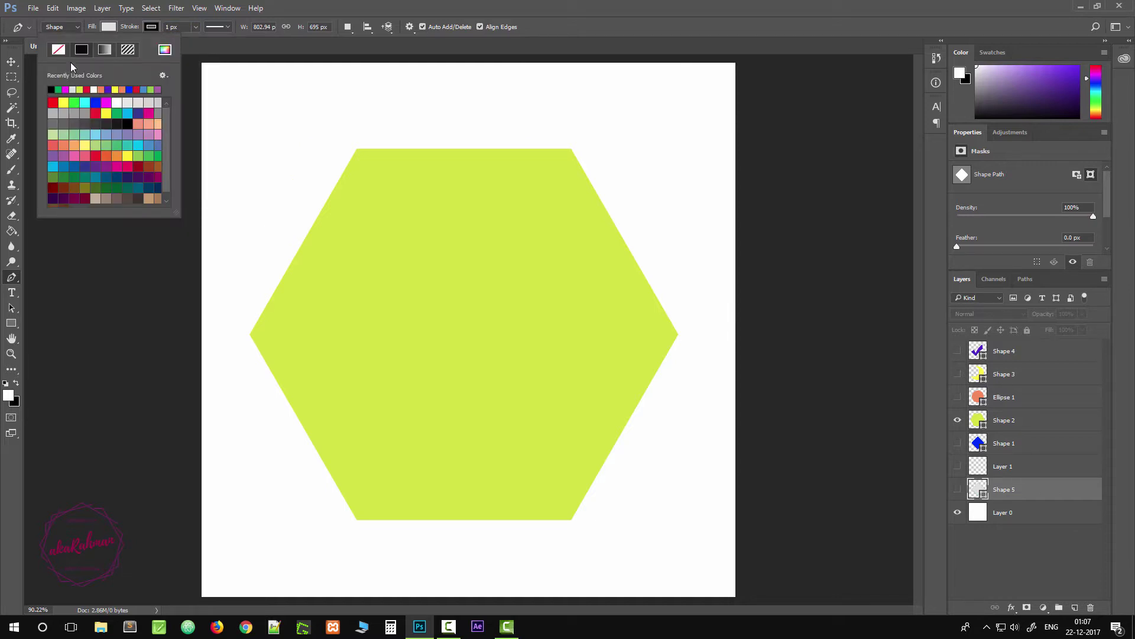
{"action": "left_click", "coordinate": [58, 51]}
{"action": "left_click", "coordinate": [246, 51]}
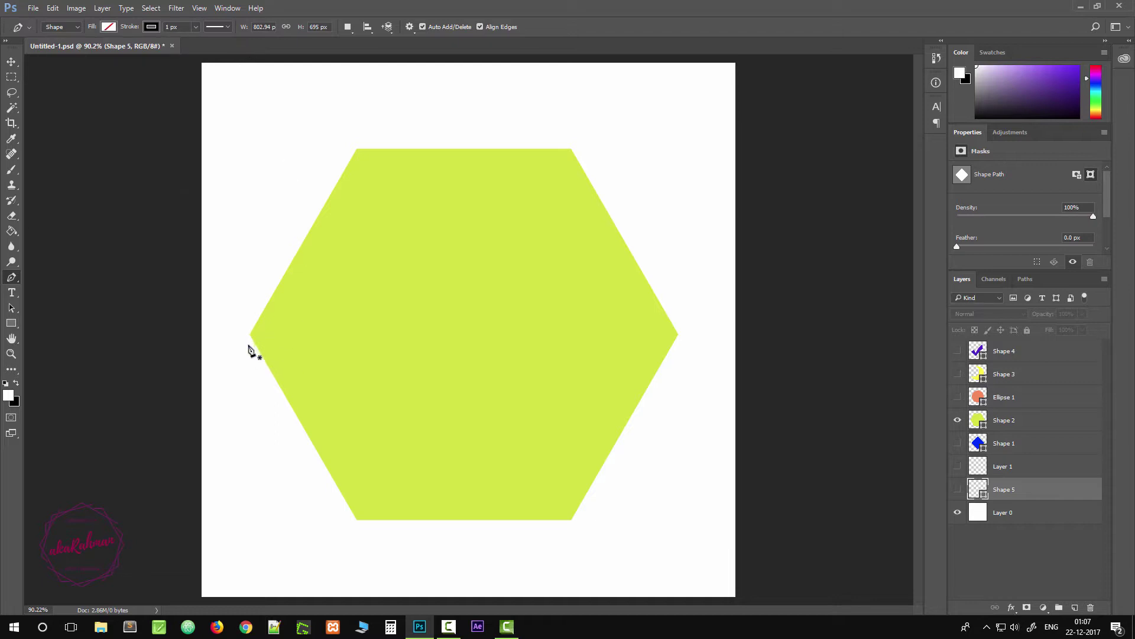
Trace the yellow-green hexagon with straight segments from its left corner clockwise through every corner, and close the path at the start
{"action": "scroll", "coordinate": [251, 342], "scroll_direction": "up", "scroll_amount": 3}
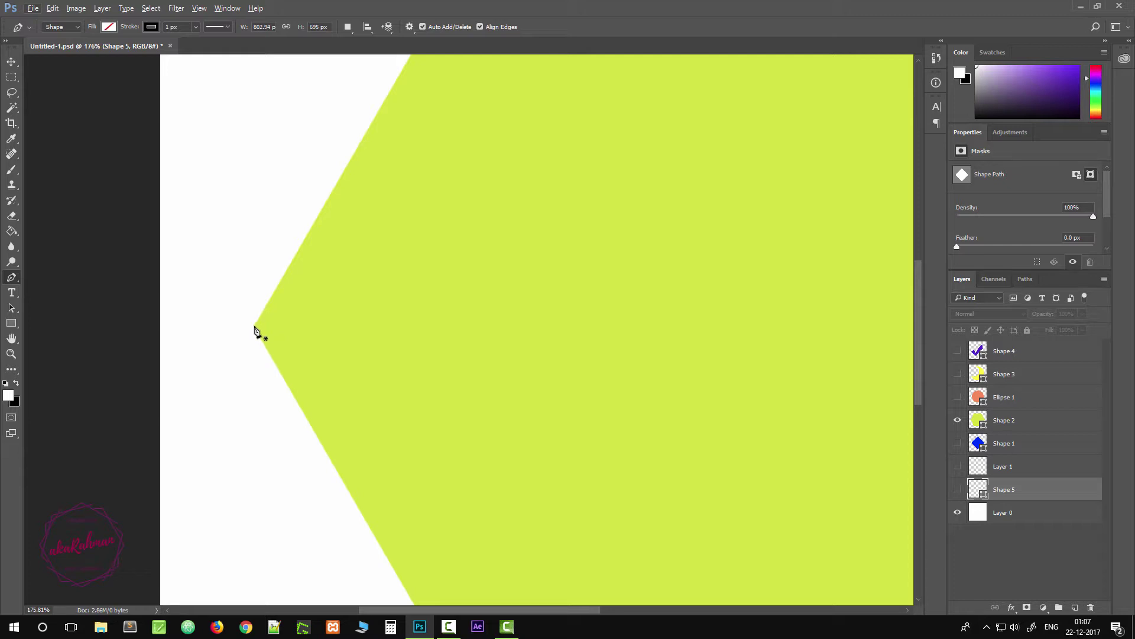
{"action": "left_click", "coordinate": [256, 331]}
{"action": "scroll", "coordinate": [390, 326], "scroll_direction": "down", "scroll_amount": 4}
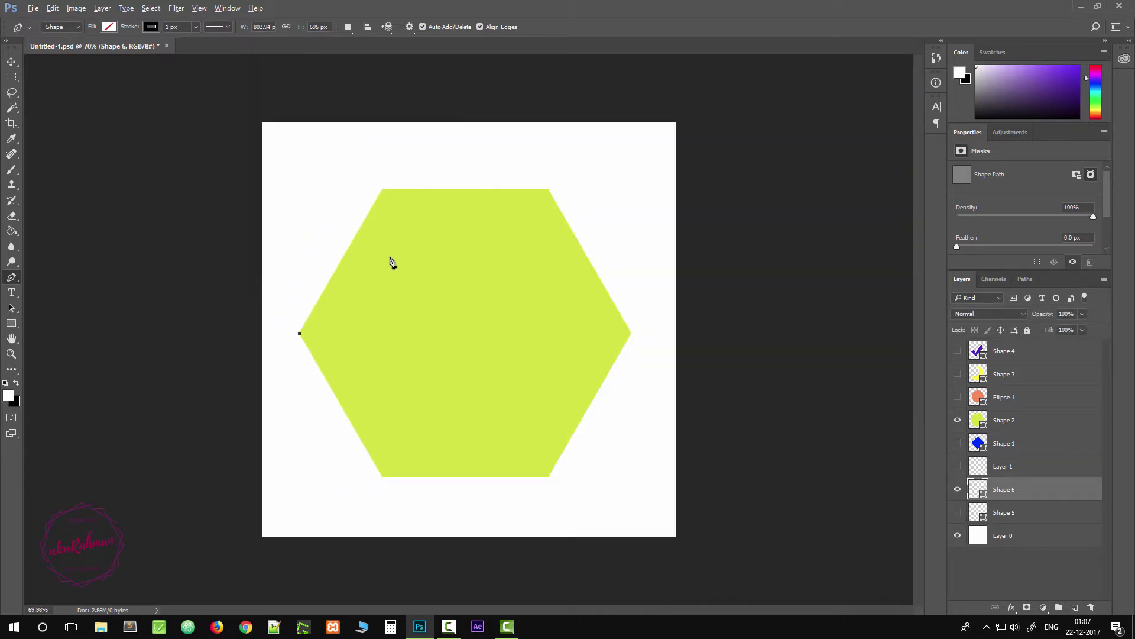
{"action": "left_click", "coordinate": [383, 189]}
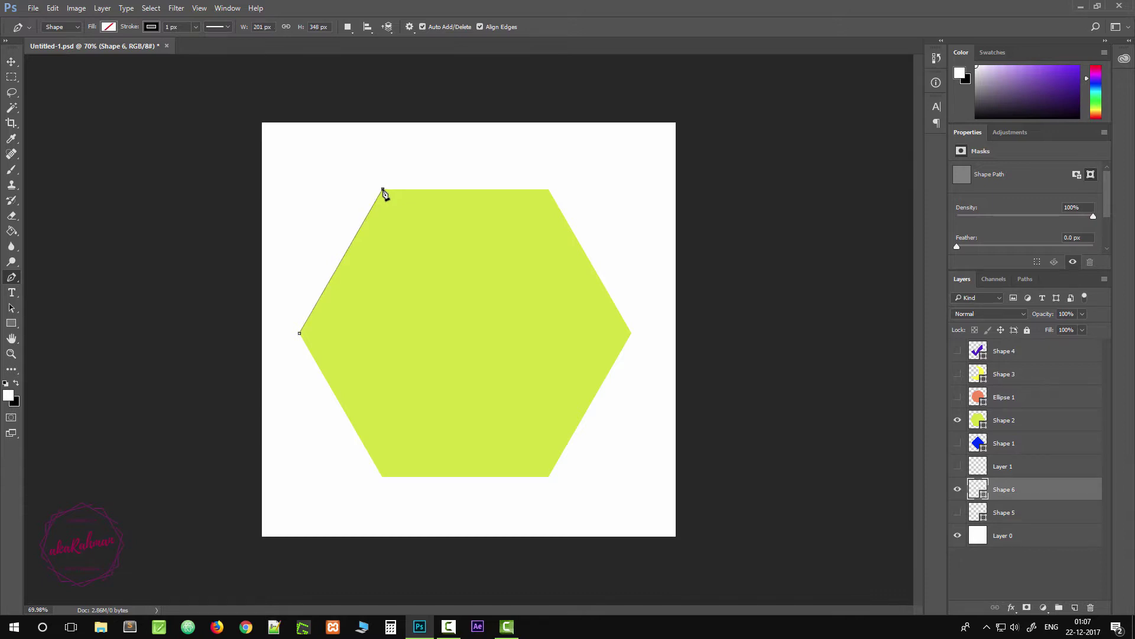
{"action": "left_click", "coordinate": [549, 190]}
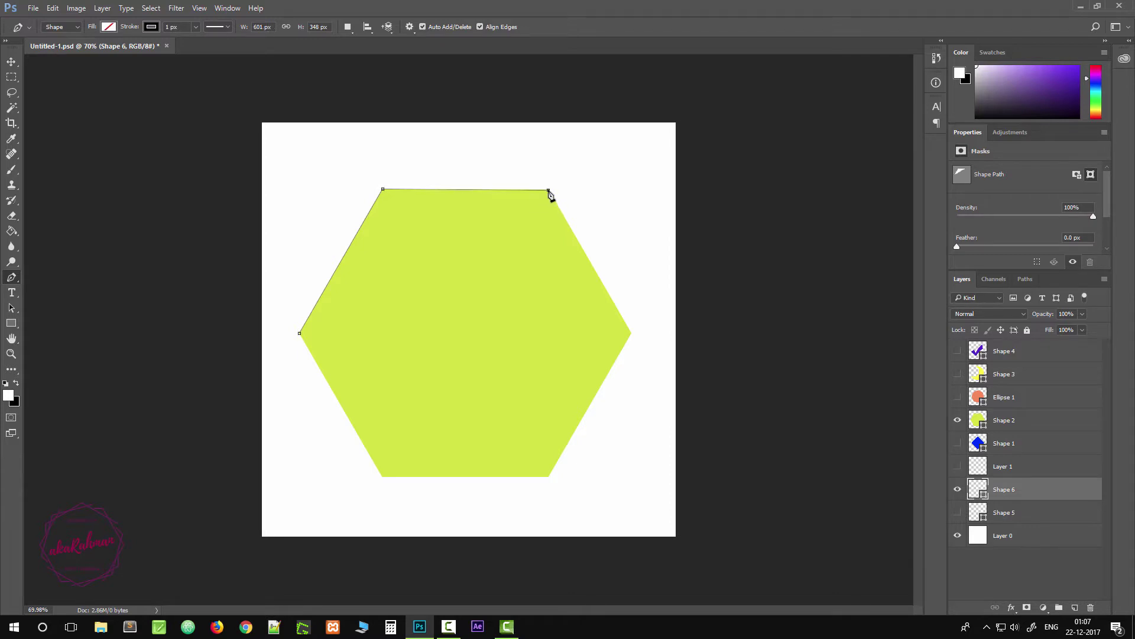
{"action": "left_click", "coordinate": [631, 332]}
{"action": "left_click", "coordinate": [548, 477]}
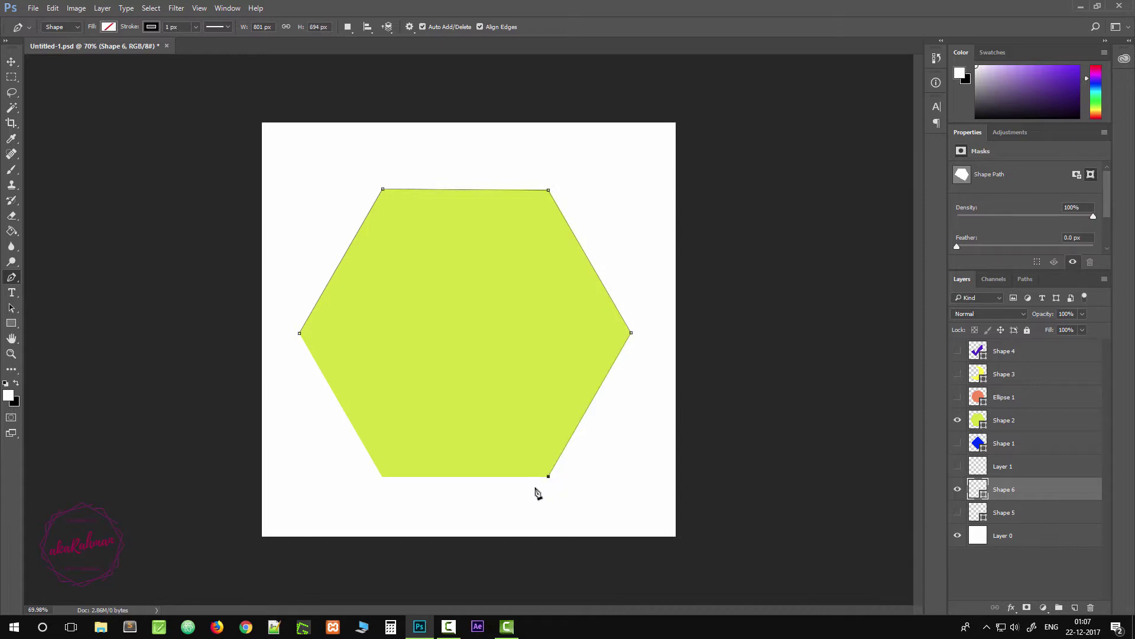
{"action": "left_click", "coordinate": [381, 476]}
{"action": "left_click", "coordinate": [300, 334]}
{"action": "key", "text": "Return"}
Hide the Shape 2 layer and fill the traced hexagon with cyan
{"action": "left_click", "coordinate": [958, 420]}
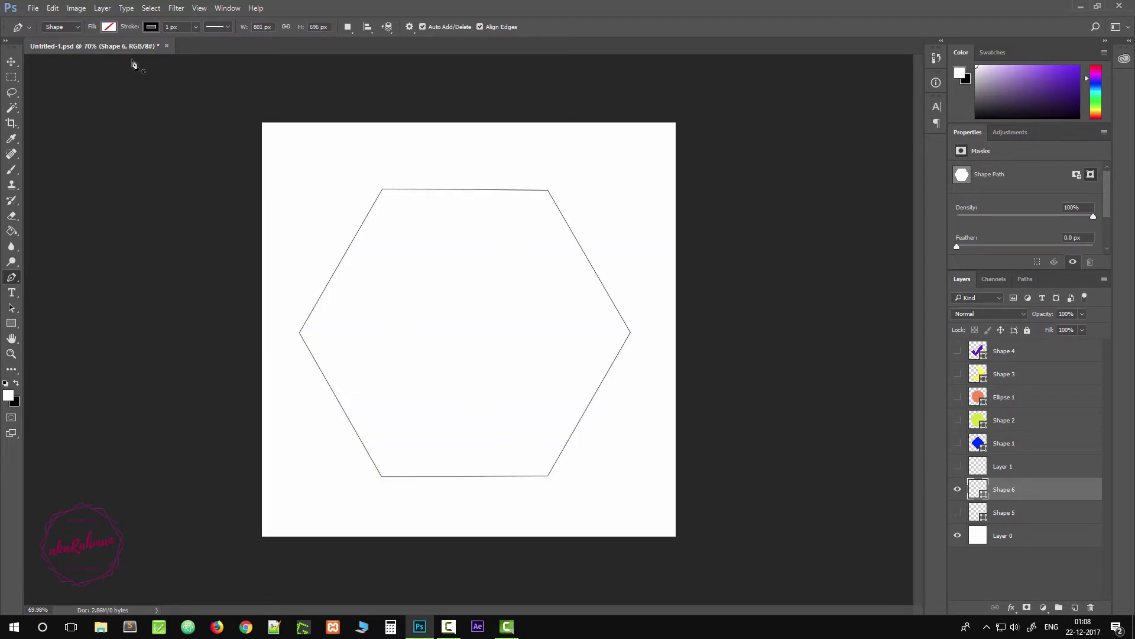
{"action": "left_click", "coordinate": [111, 28]}
{"action": "left_click", "coordinate": [85, 102]}
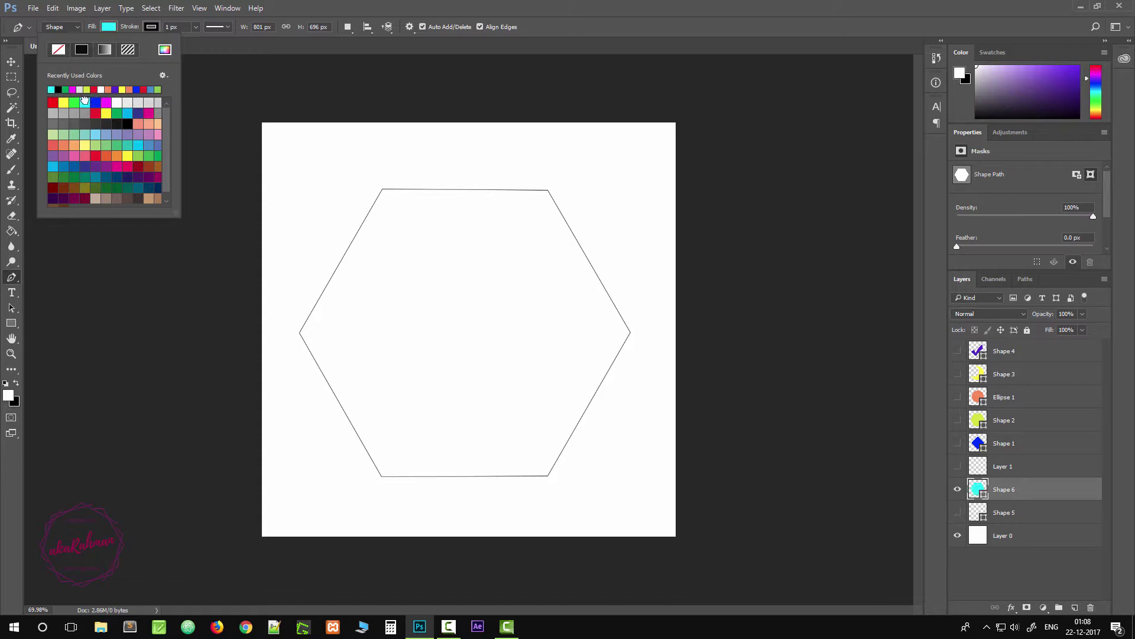
{"action": "left_click", "coordinate": [168, 28]}
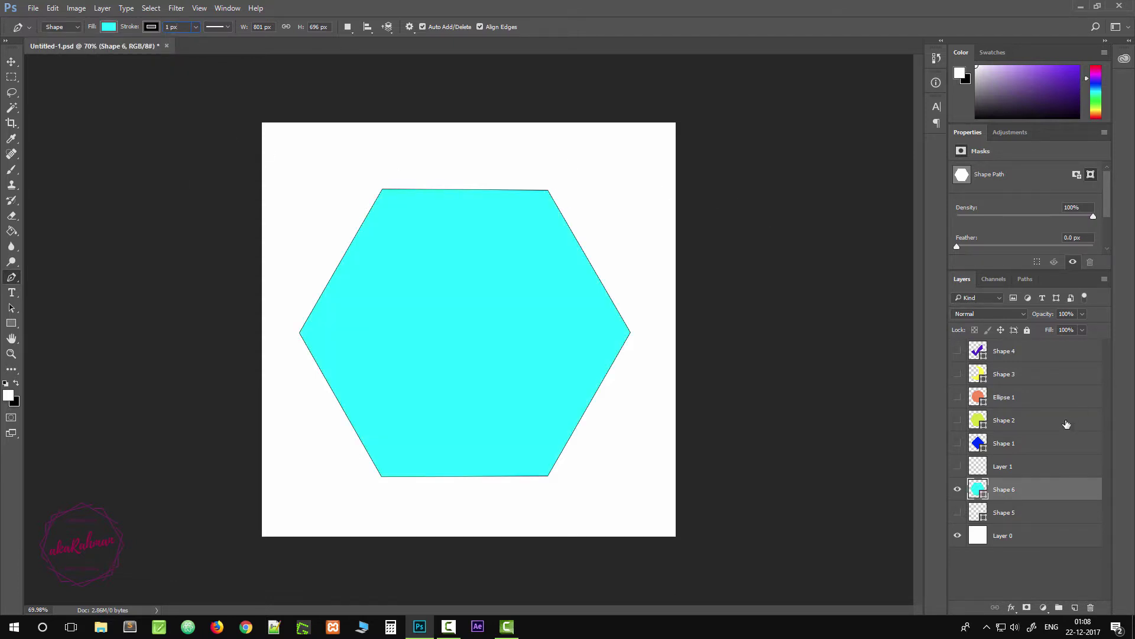
Select the Shape 1 layer, hide the traced hexagon on Shape 6, and show the orange circle on Ellipse 1
{"action": "left_click", "coordinate": [1006, 443]}
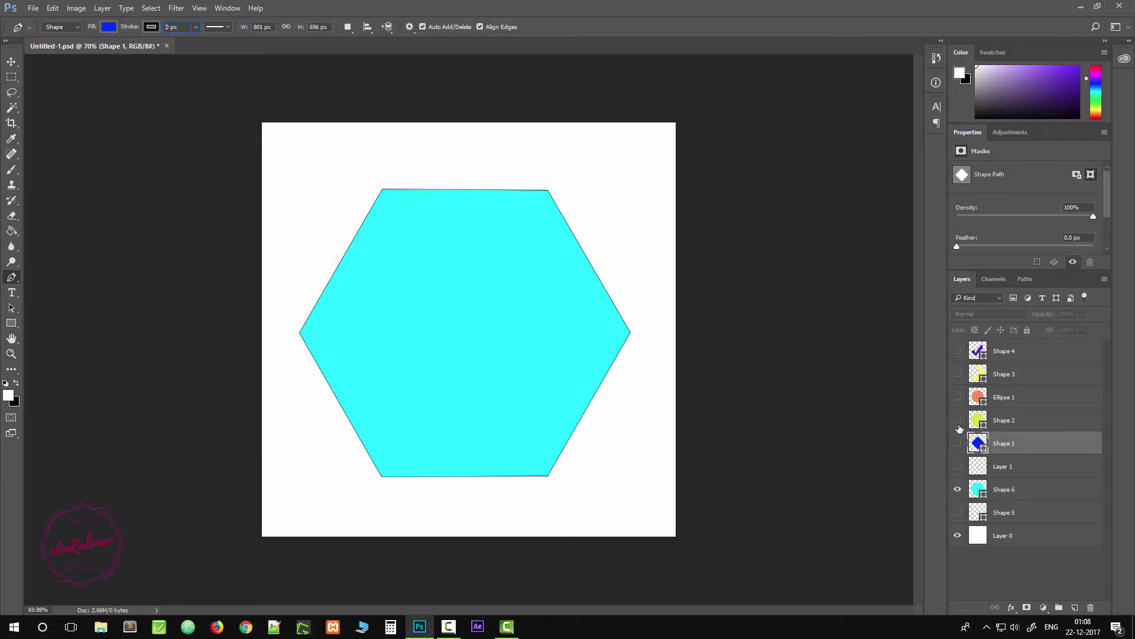
{"action": "left_click", "coordinate": [958, 489]}
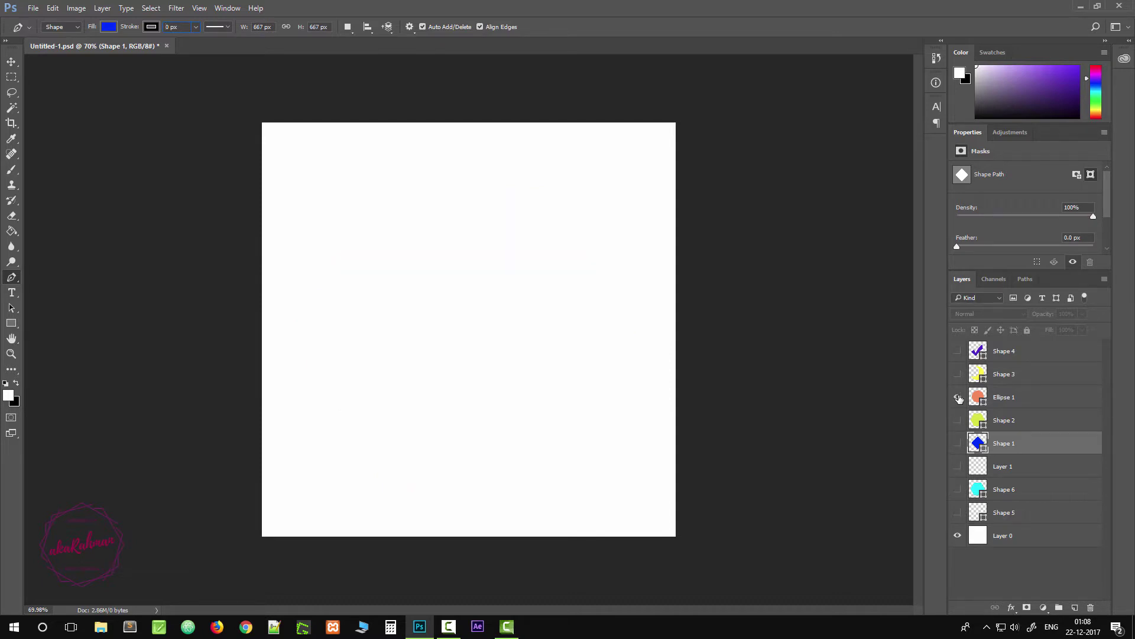
{"action": "left_click", "coordinate": [958, 398]}
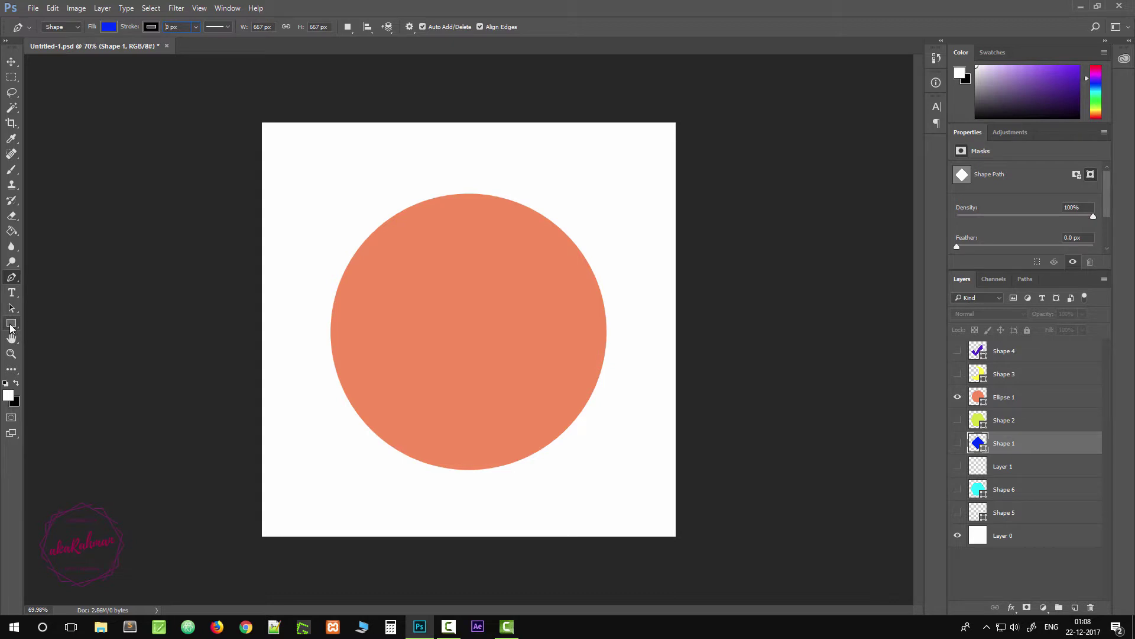
Look through the available shape tools, such as the Ellipse Tool, without choosing a different one
{"action": "left_click", "coordinate": [10, 324]}
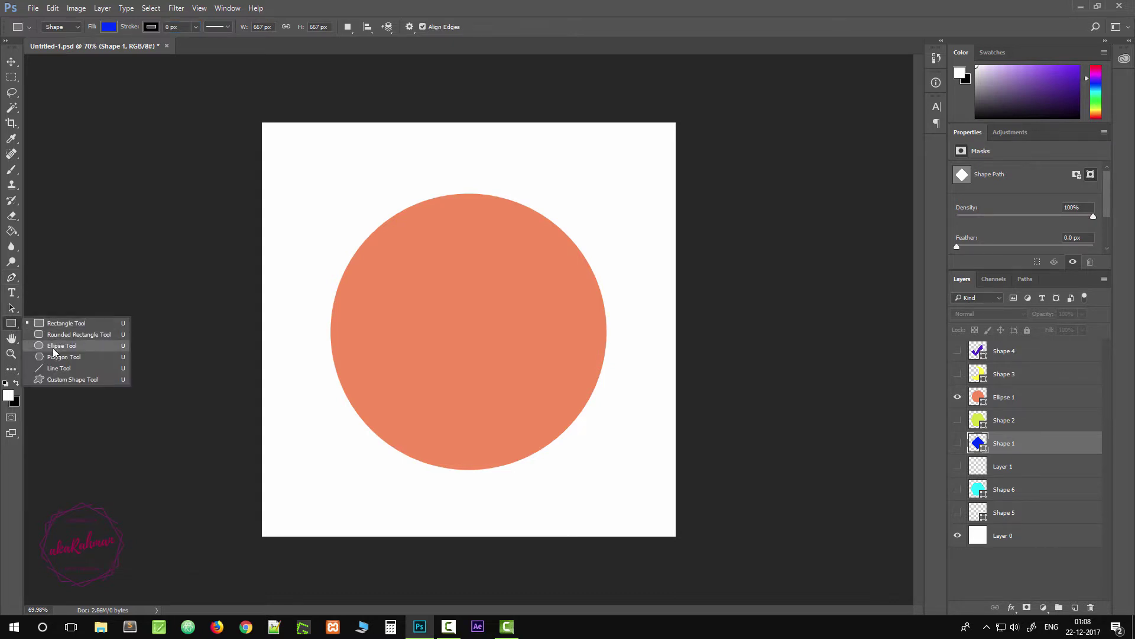
{"action": "left_click", "coordinate": [10, 324]}
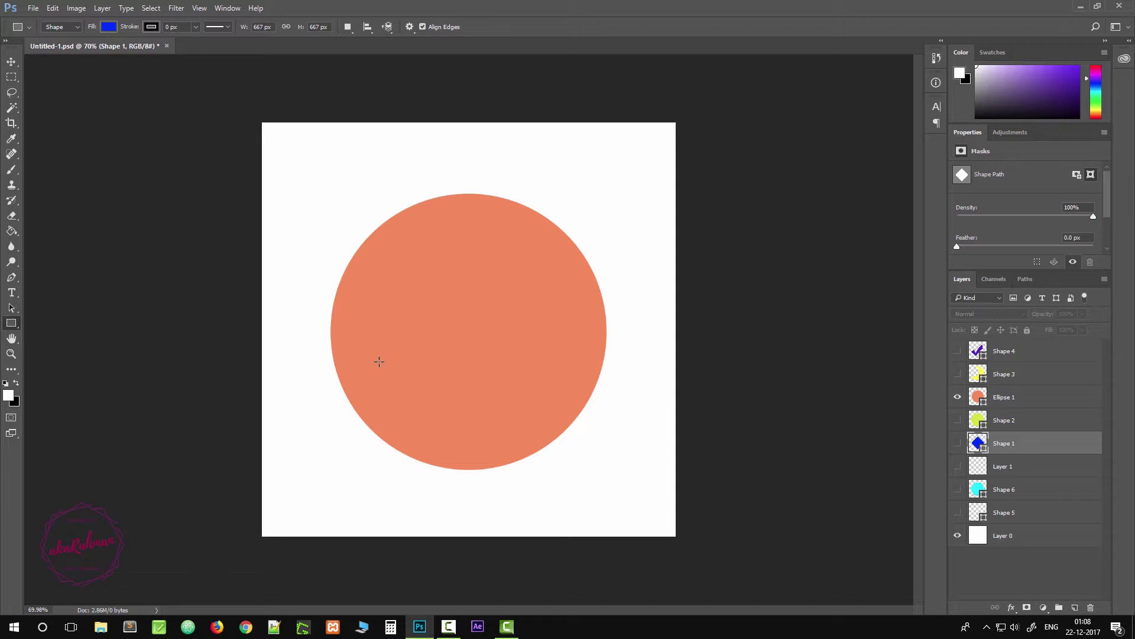
{"action": "scroll", "coordinate": [353, 347], "scroll_direction": "up", "scroll_amount": 3}
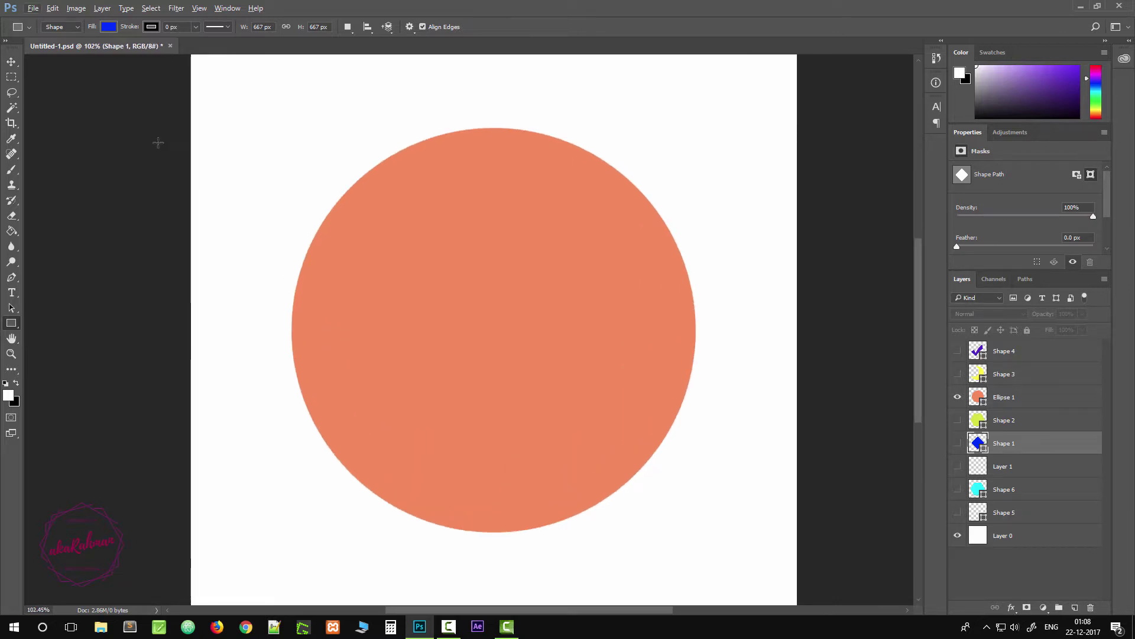
Set the shape options to no fill and a 1 px black stroke with the Shape 1 layer selected
{"action": "left_click", "coordinate": [172, 27]}
{"action": "left_click", "coordinate": [109, 27]}
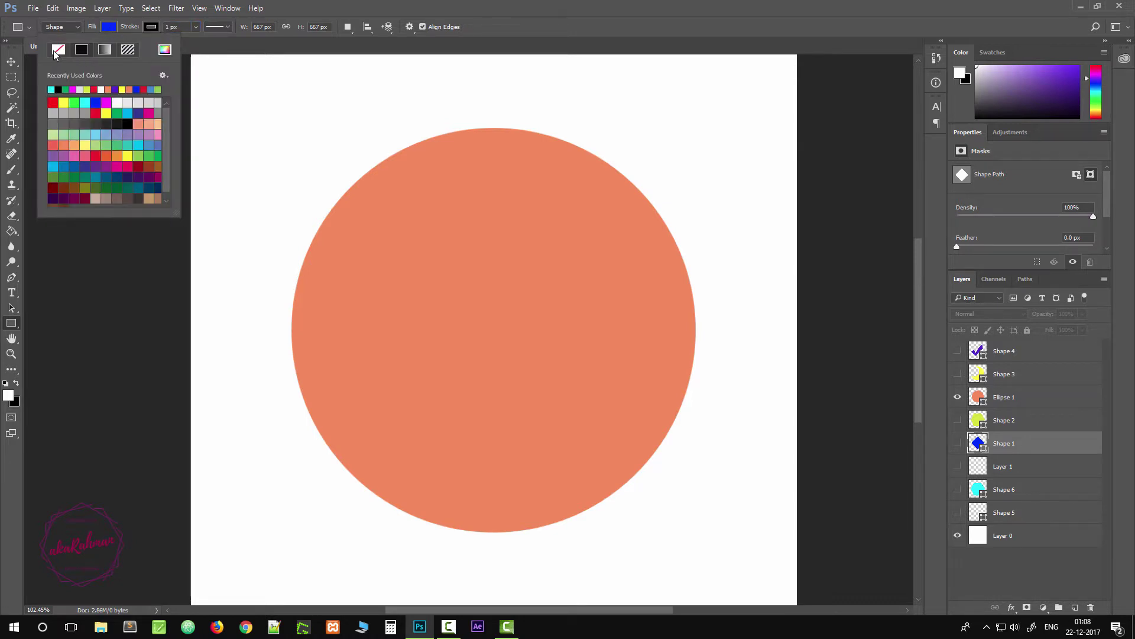
{"action": "left_click", "coordinate": [58, 49]}
{"action": "left_click", "coordinate": [151, 27]}
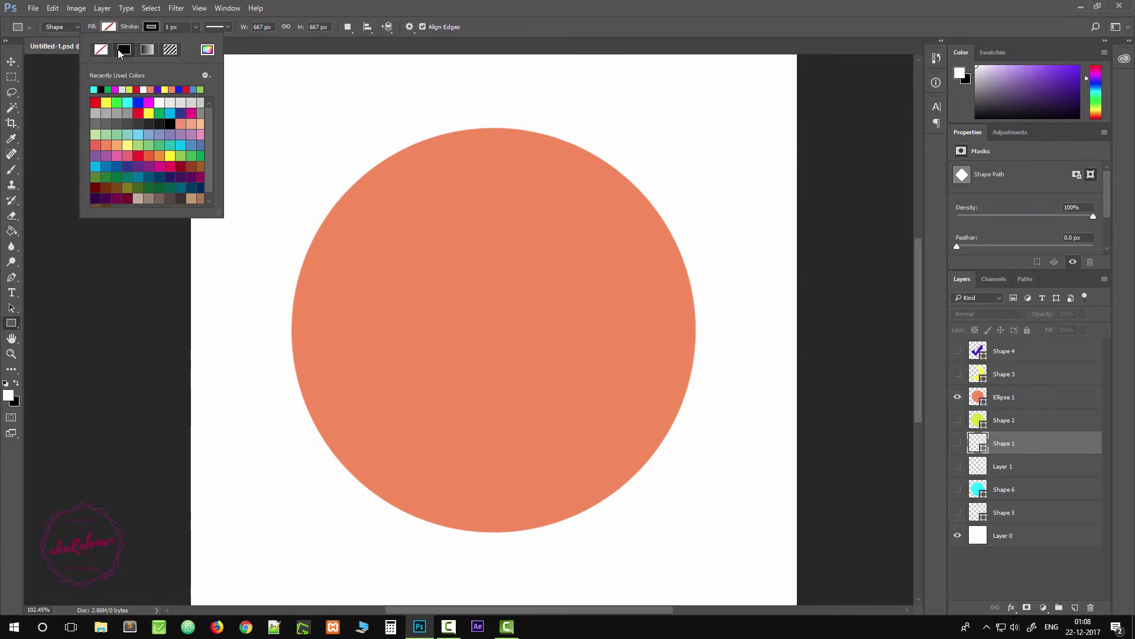
{"action": "left_click", "coordinate": [108, 89]}
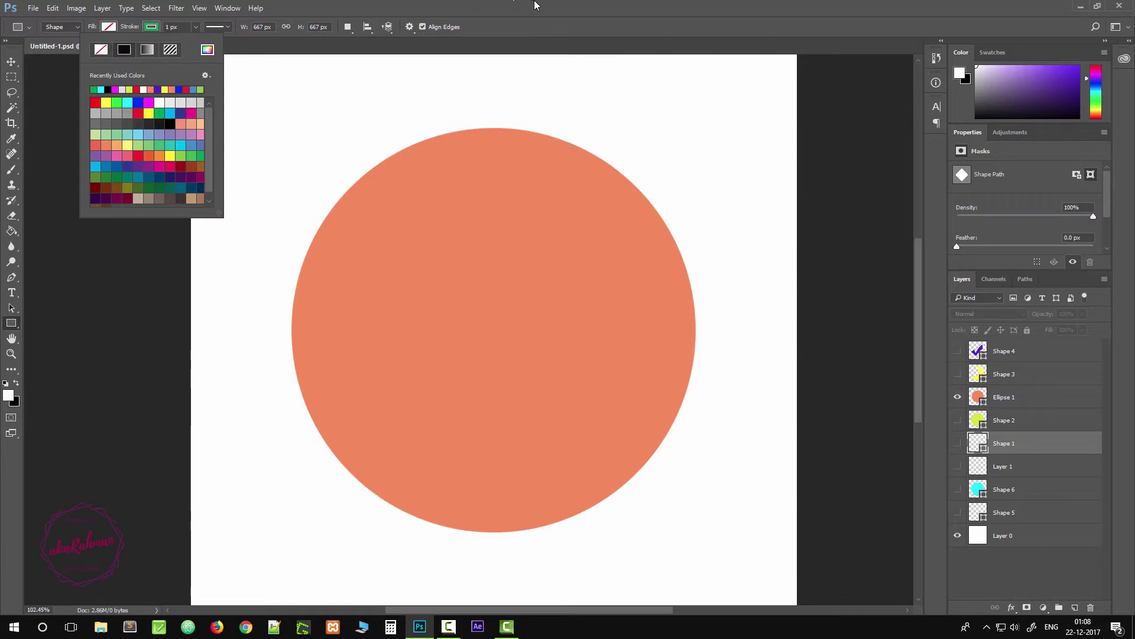
{"action": "left_click", "coordinate": [108, 90]}
{"action": "left_click", "coordinate": [480, 21]}
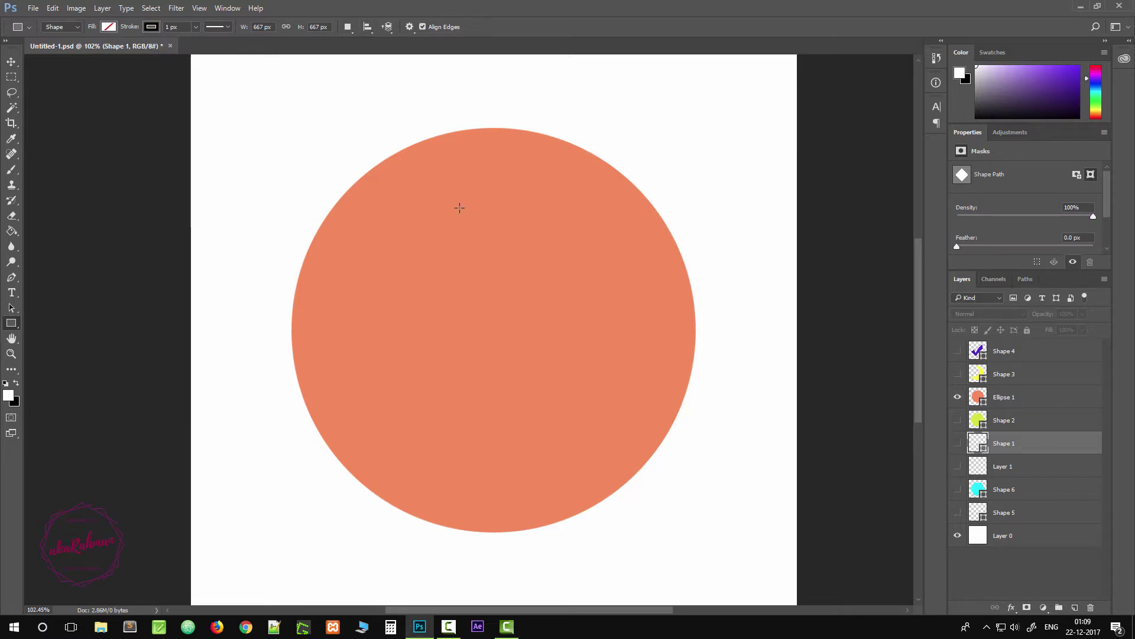
With the Pen tool, start a curved path at the orange circle's leftmost edge and continue it to a smooth point at its top
{"action": "scroll", "coordinate": [289, 343], "scroll_direction": "up", "scroll_amount": 1}
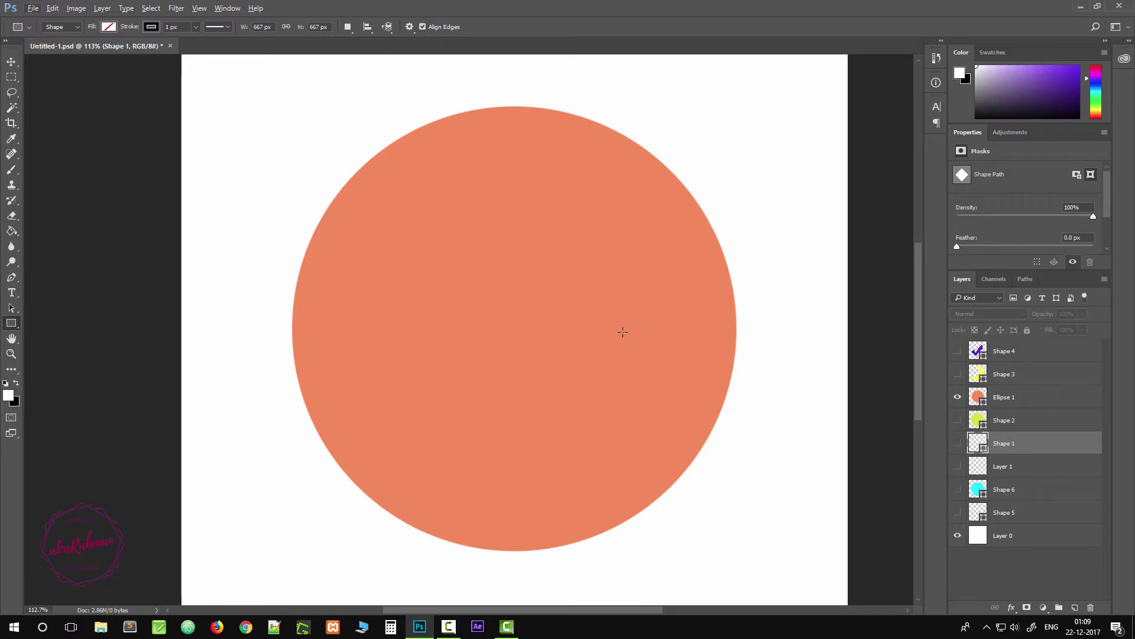
{"action": "scroll", "coordinate": [272, 328], "scroll_direction": "up", "scroll_amount": 3}
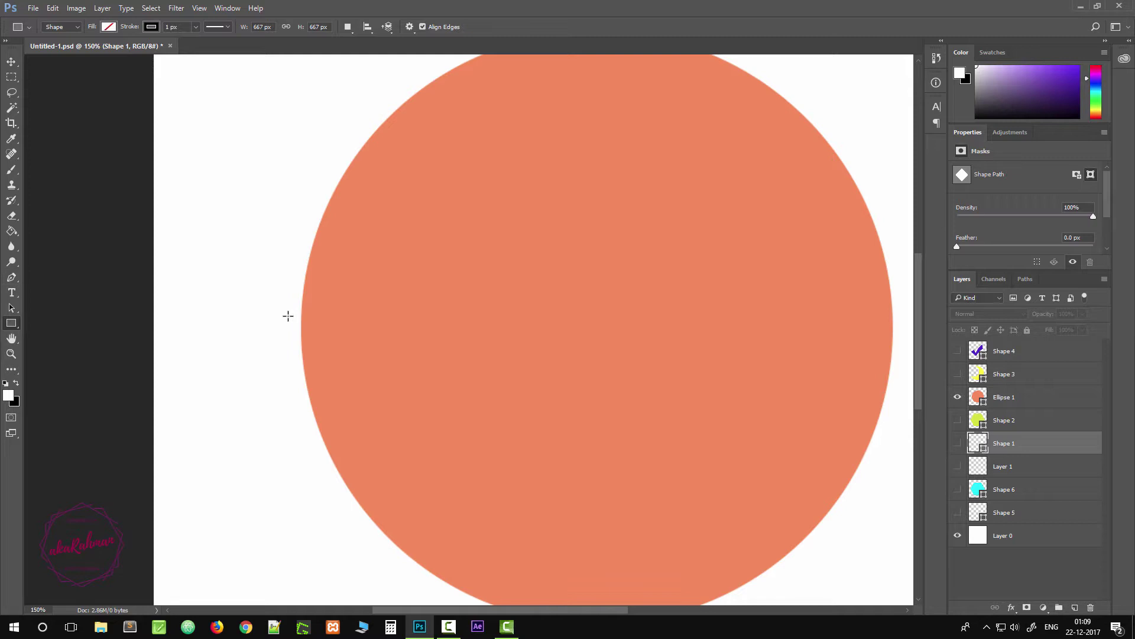
{"action": "key", "text": "p"}
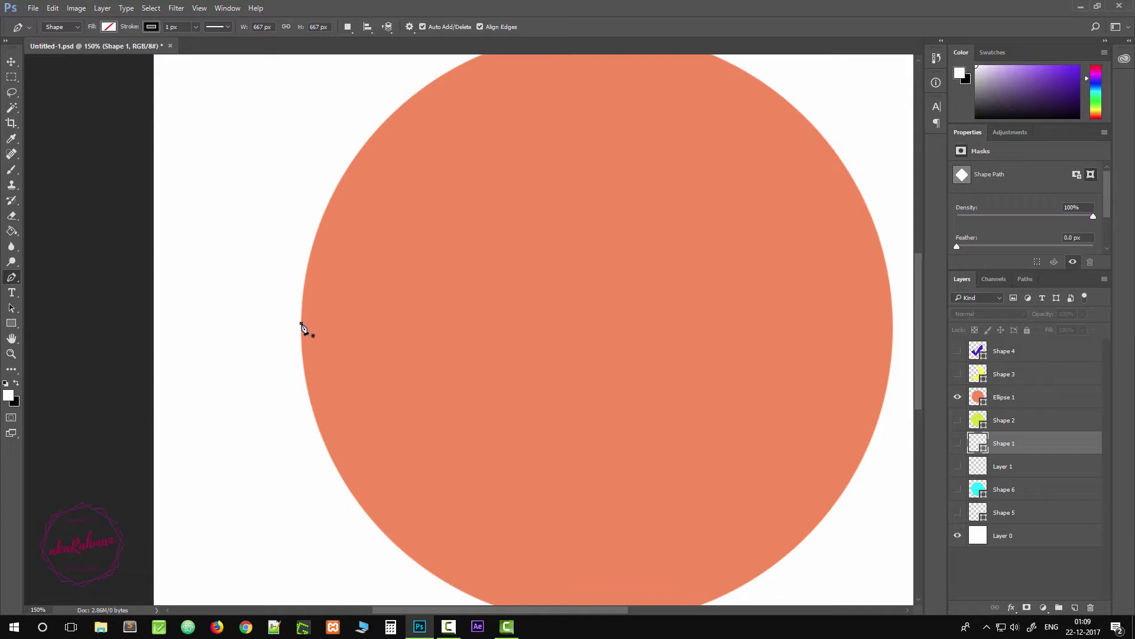
{"action": "left_click_drag", "start_coordinate": [301, 323], "coordinate": [302, 258]}
{"action": "scroll", "coordinate": [514, 281], "scroll_direction": "down", "scroll_amount": 2}
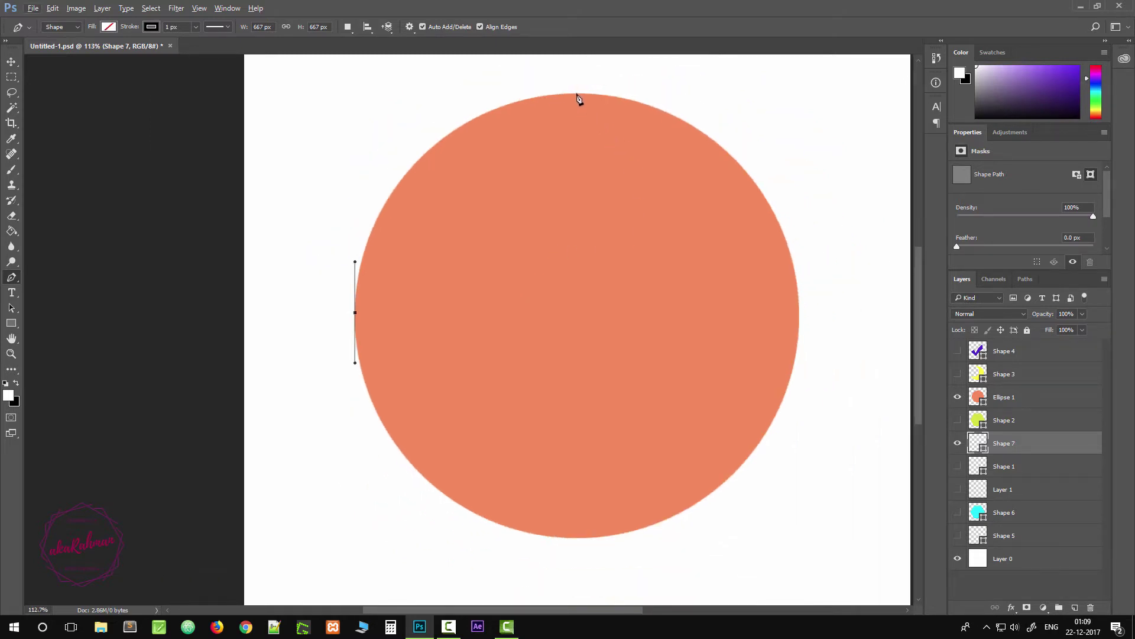
{"action": "left_click_drag", "start_coordinate": [576, 93], "coordinate": [746, 268]}
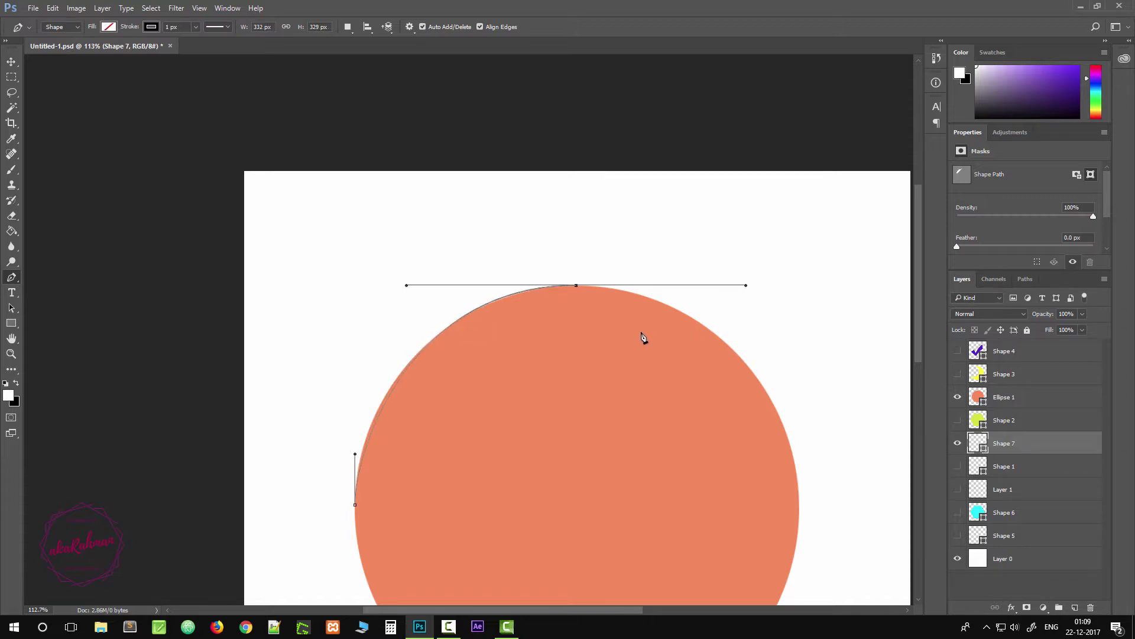
Continue the path with smooth points at the circle's rightmost and lowest edges, and close it at the starting point
{"action": "left_click_drag", "start_coordinate": [666, 375], "coordinate": [536, 227]}
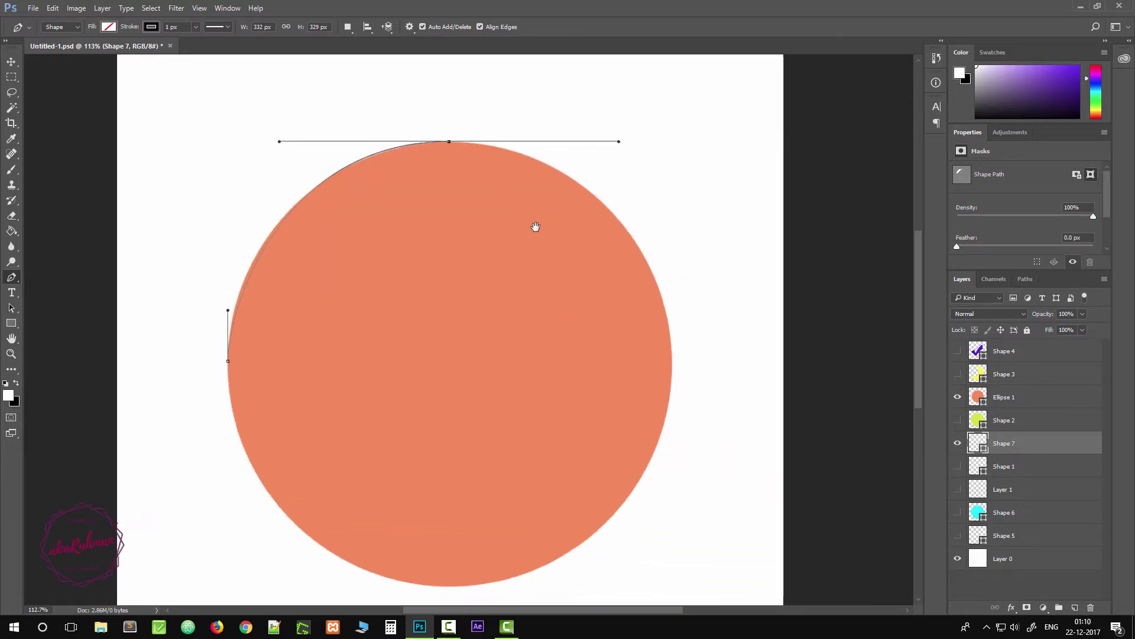
{"action": "left_click", "coordinate": [668, 363]}
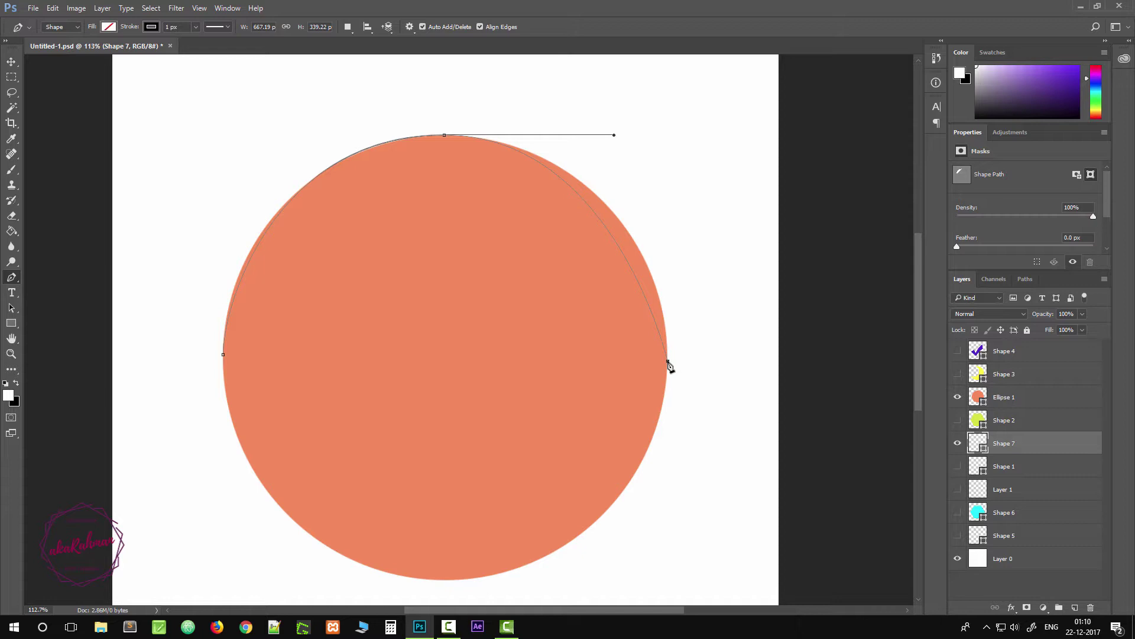
{"action": "left_click_drag", "start_coordinate": [669, 364], "coordinate": [669, 434]}
{"action": "scroll", "coordinate": [668, 388], "scroll_direction": "down", "scroll_amount": 3}
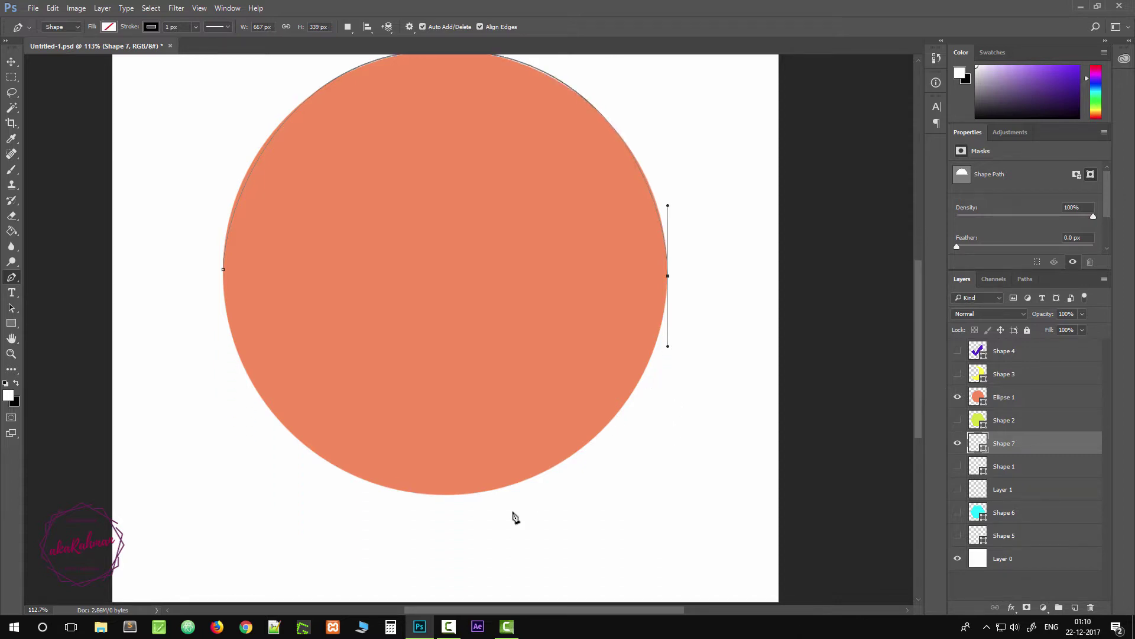
{"action": "left_click", "coordinate": [442, 495]}
{"action": "left_click_drag", "start_coordinate": [443, 496], "coordinate": [277, 516]}
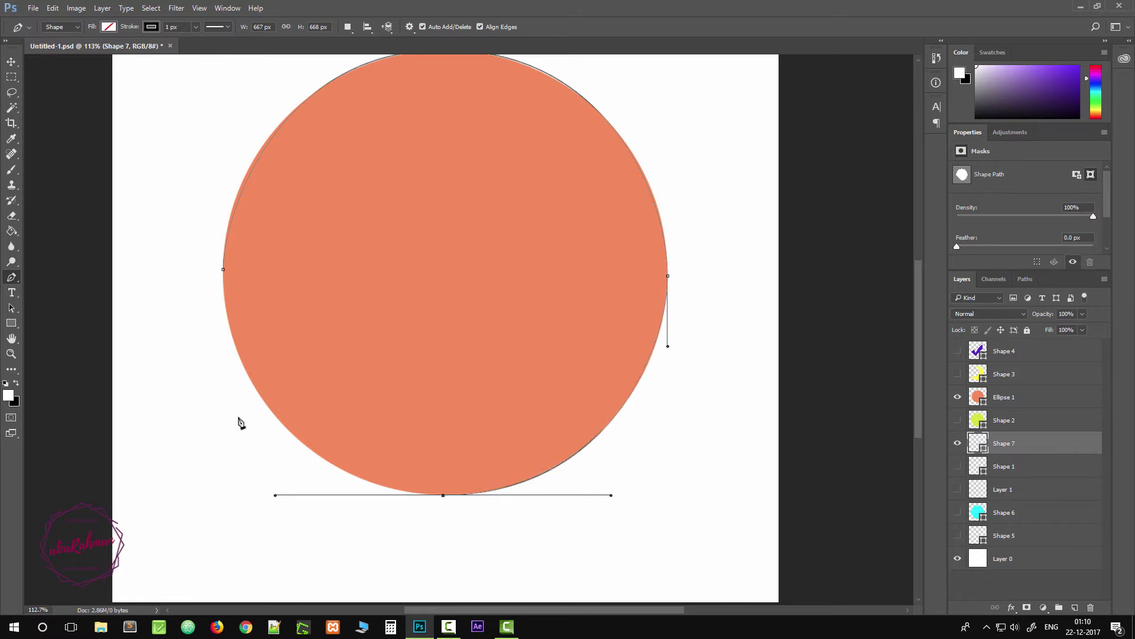
{"action": "left_click", "coordinate": [224, 273]}
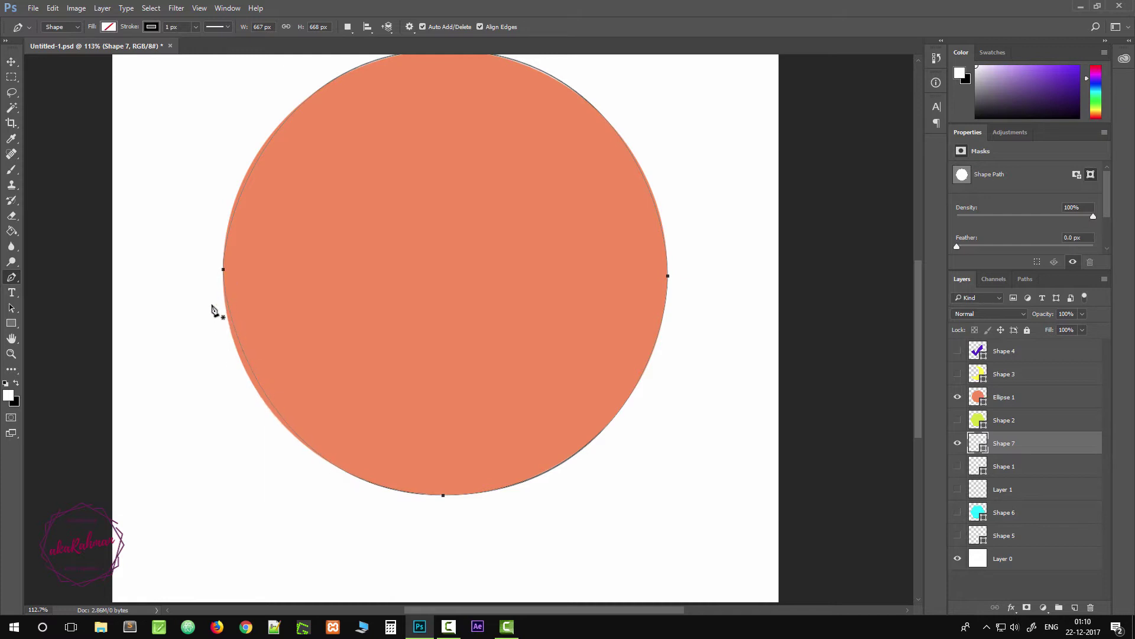
Adjust the direction handles of the leftmost and bottom anchor points so the lower-left curve follows the circle
{"action": "left_click", "coordinate": [223, 270], "text": "ctrl"}
{"action": "left_click_drag", "start_coordinate": [223, 319], "coordinate": [223, 353]}
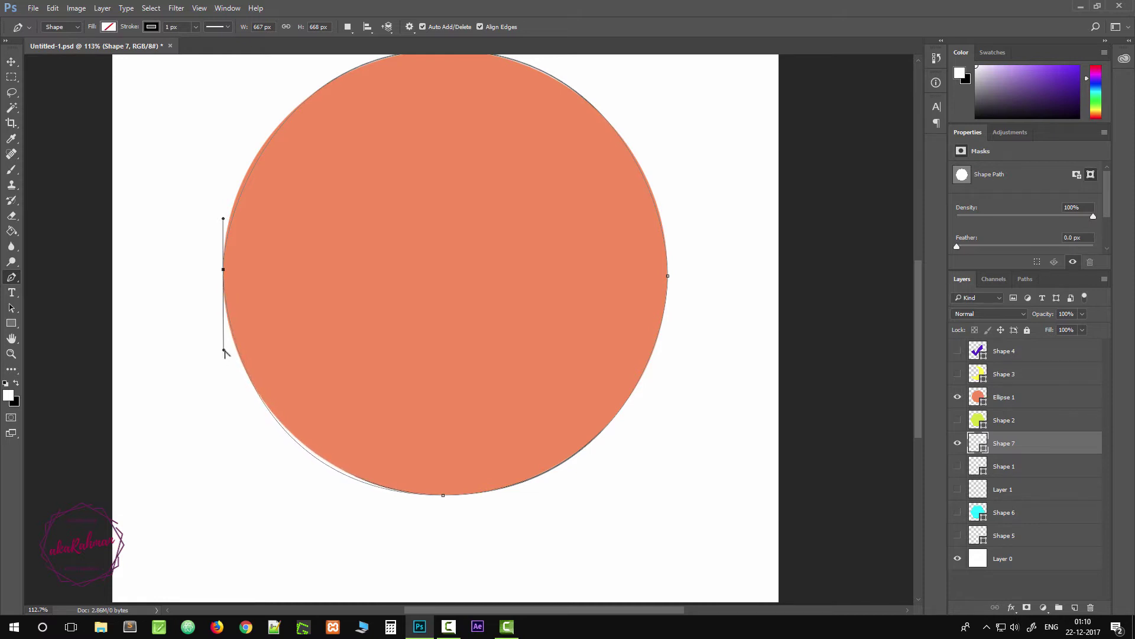
{"action": "left_click", "coordinate": [443, 496], "text": "ctrl"}
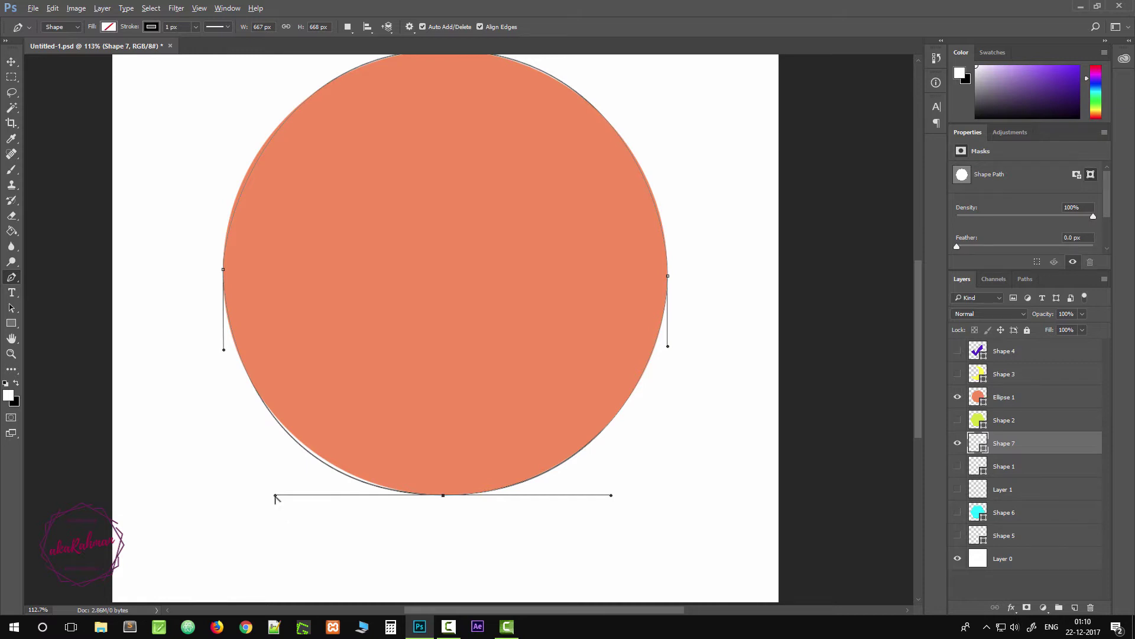
{"action": "left_click_drag", "start_coordinate": [276, 495], "coordinate": [283, 489]}
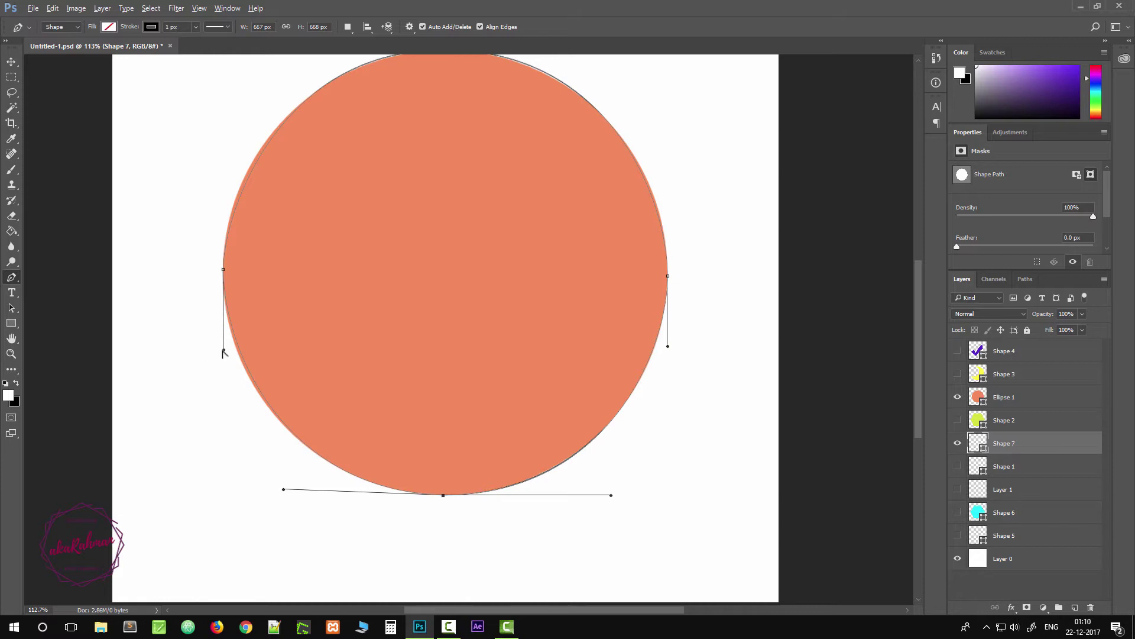
{"action": "left_click_drag", "start_coordinate": [224, 350], "coordinate": [220, 354]}
Adjust the direction handles of the rightmost and bottom anchor points so the lower-right curve follows the circle
{"action": "left_click", "coordinate": [668, 347]}
{"action": "left_click_drag", "start_coordinate": [668, 346], "coordinate": [666, 350]}
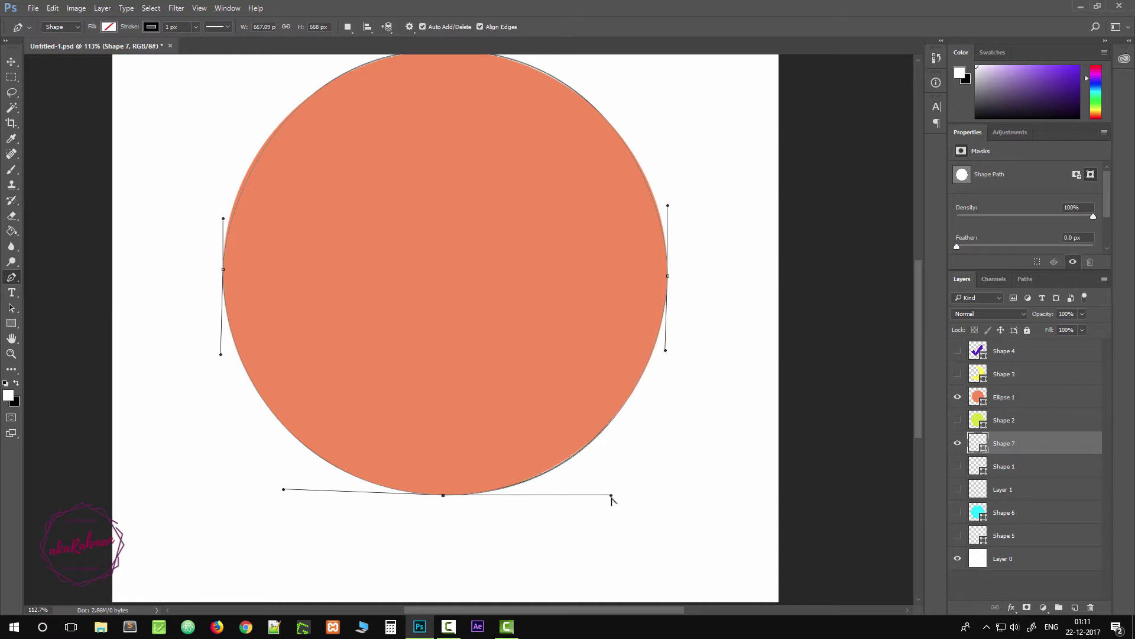
{"action": "mouse_move", "coordinate": [610, 496]}
{"action": "left_mouse_down"}
{"action": "mouse_move", "coordinate": [580, 504]}
{"action": "mouse_move", "coordinate": [605, 512]}
{"action": "mouse_move", "coordinate": [620, 485]}
{"action": "left_mouse_up"}
{"action": "left_click_drag", "start_coordinate": [619, 482], "coordinate": [610, 494]}
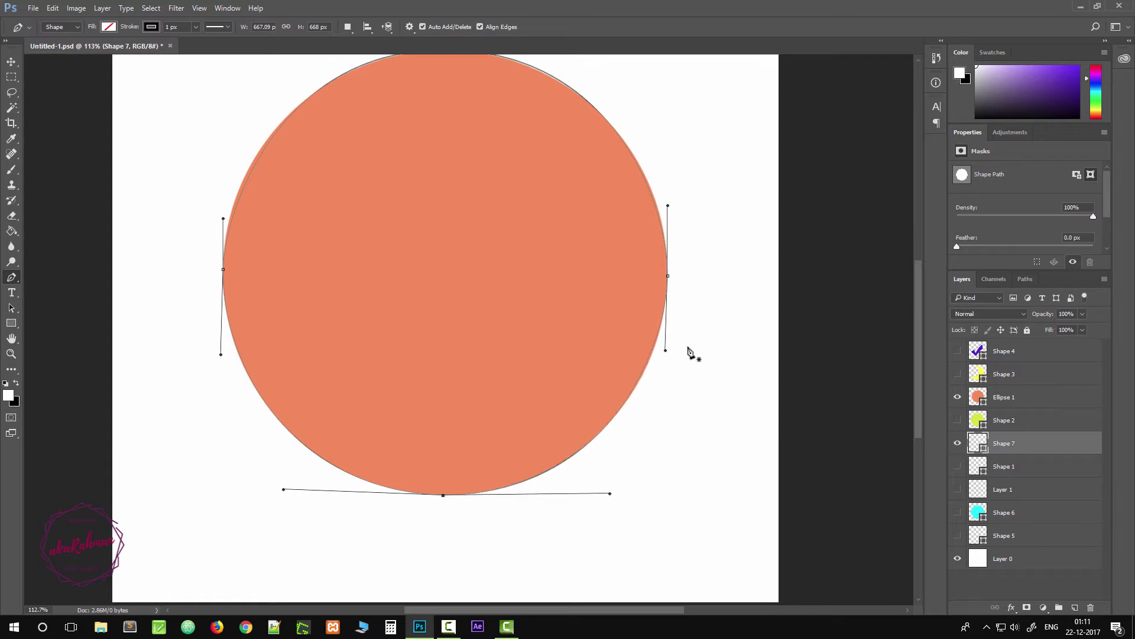
Adjust the direction handles along the upper half of the path to fit the circle, and deselect the path
{"action": "scroll", "coordinate": [688, 351], "scroll_direction": "up", "scroll_amount": 2}
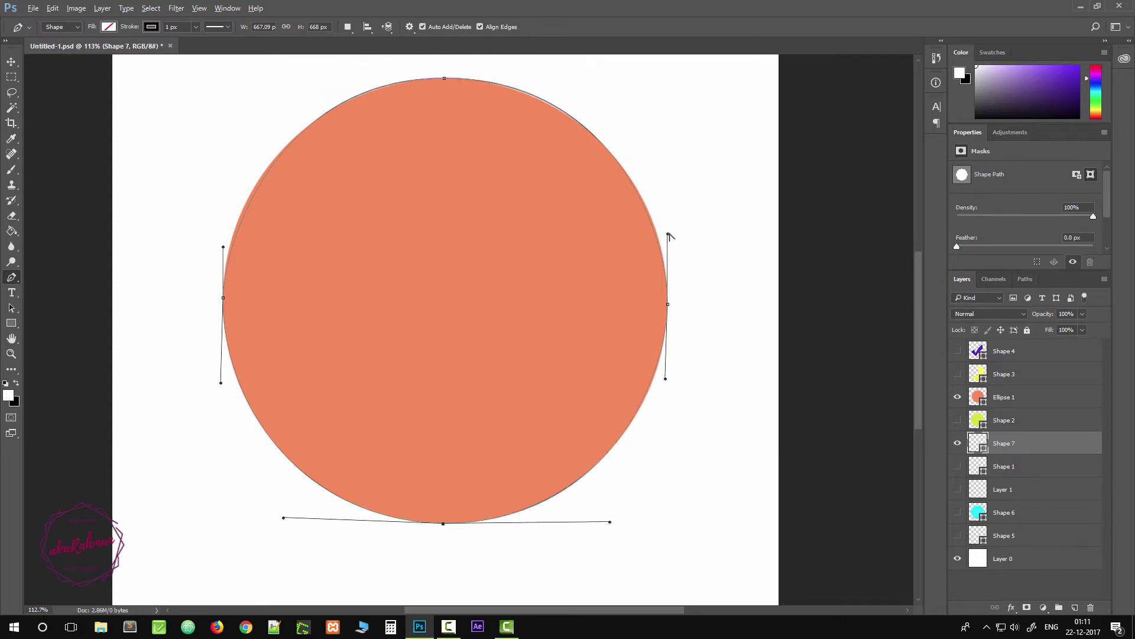
{"action": "left_click_drag", "start_coordinate": [668, 234], "coordinate": [669, 223]}
{"action": "scroll", "coordinate": [692, 210], "scroll_direction": "up", "scroll_amount": 3}
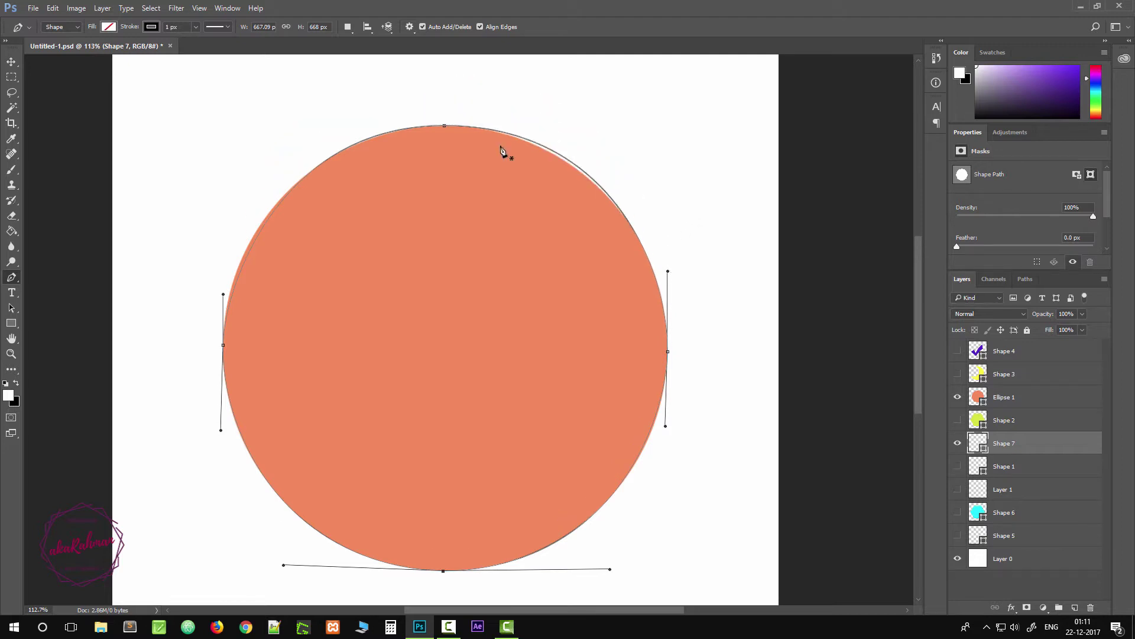
{"action": "left_click", "coordinate": [445, 127], "text": "ctrl"}
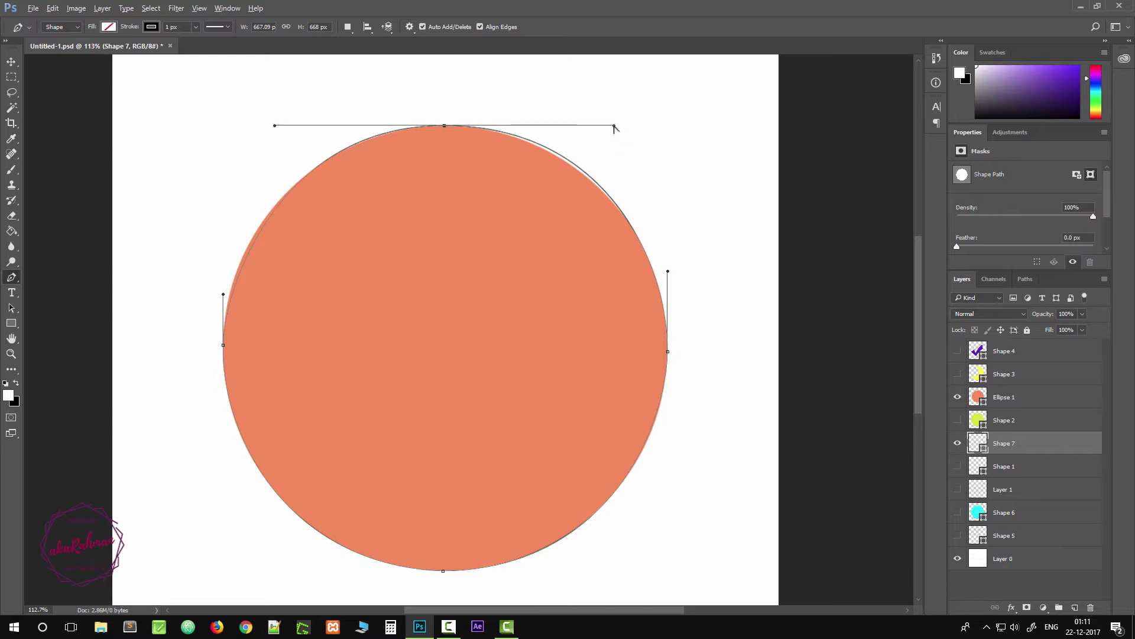
{"action": "left_click_drag", "start_coordinate": [614, 126], "coordinate": [602, 127]}
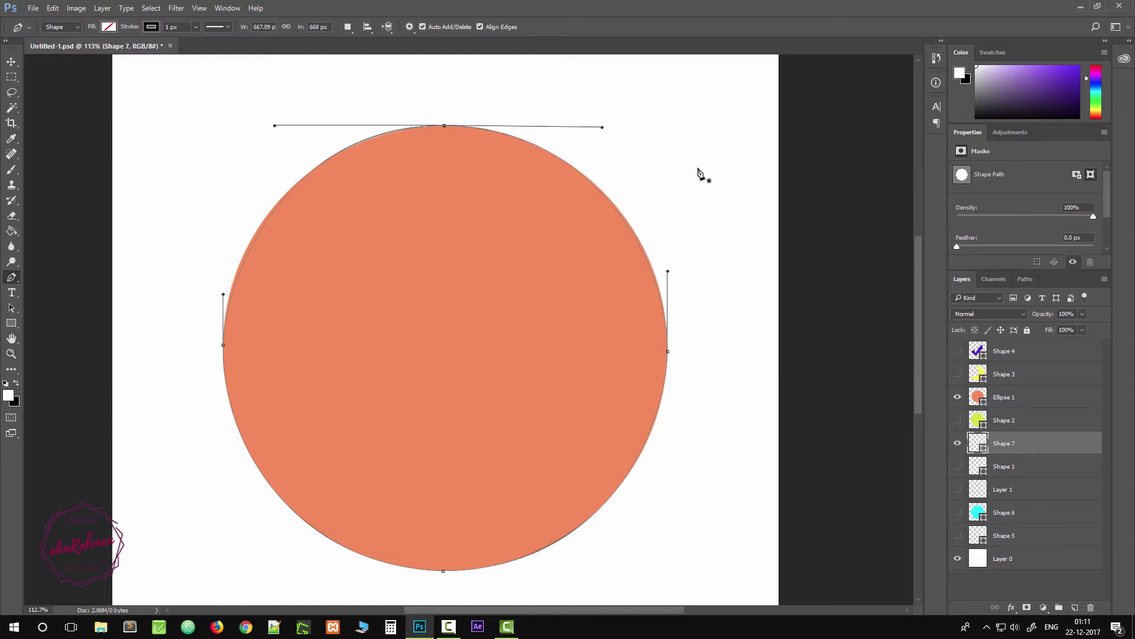
{"action": "mouse_move", "coordinate": [669, 272]}
{"action": "left_mouse_down"}
{"action": "mouse_move", "coordinate": [669, 256]}
{"action": "mouse_move", "coordinate": [675, 277]}
{"action": "left_mouse_up"}
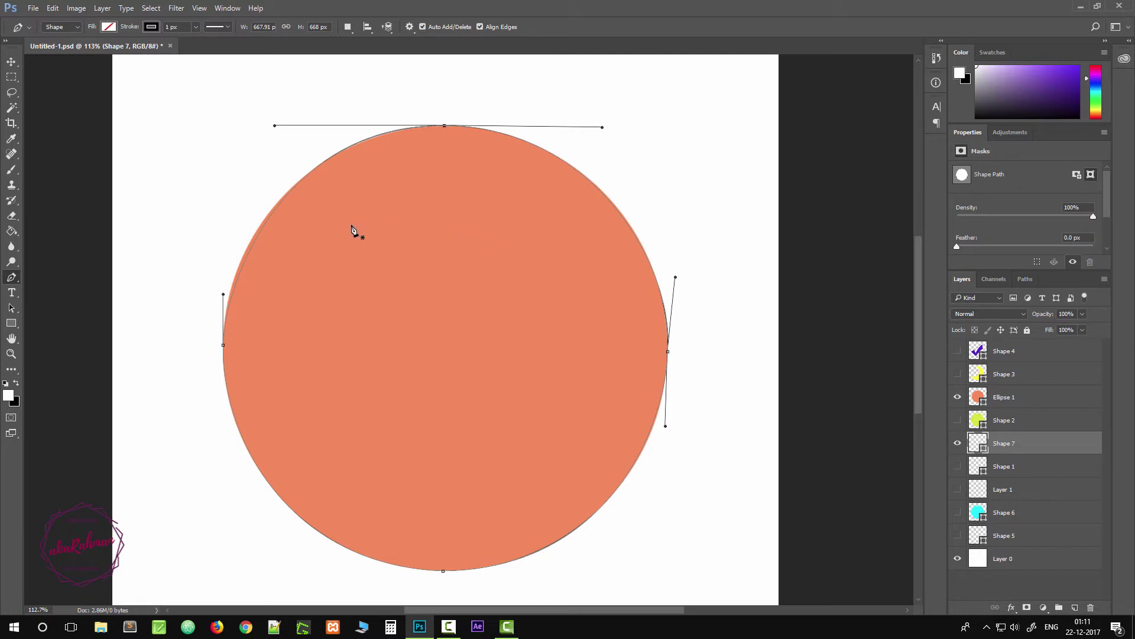
{"action": "left_click_drag", "start_coordinate": [223, 294], "coordinate": [220, 290]}
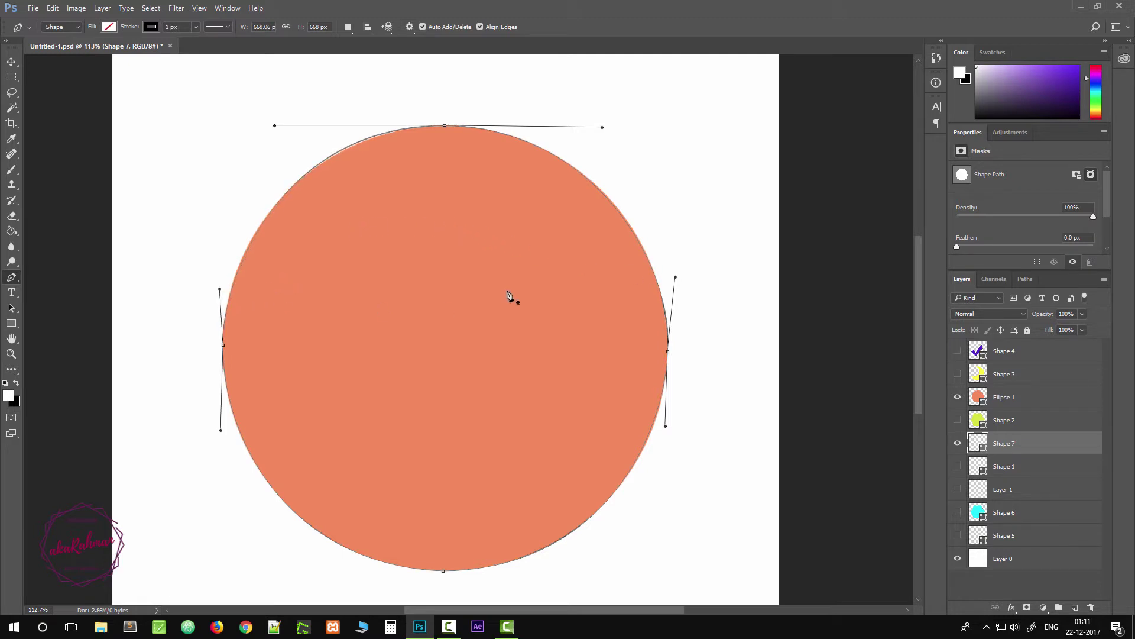
{"action": "key", "text": "Escape"}
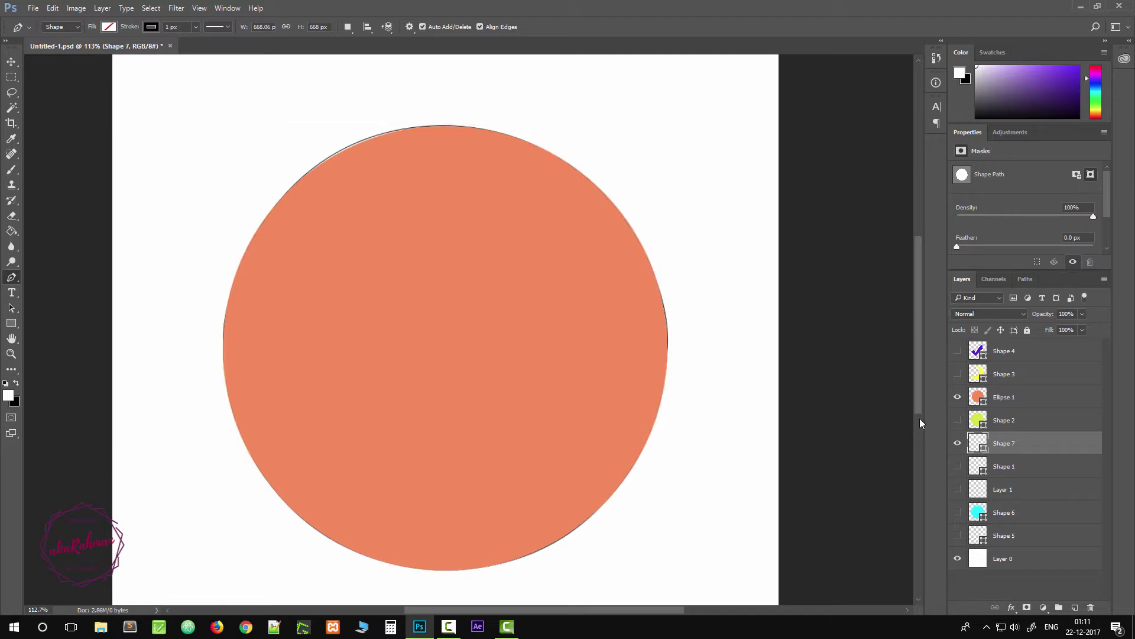
Hide the Ellipse 1 and Shape 7 circles, and show the yellow crescent on Shape 3
{"action": "left_click", "coordinate": [959, 397]}
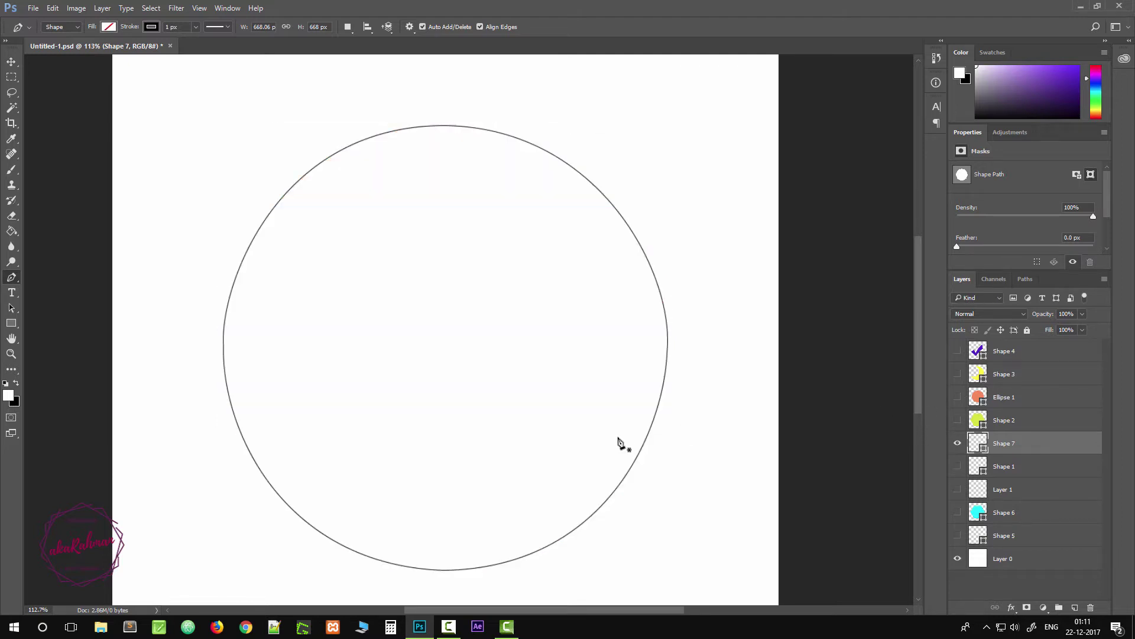
{"action": "scroll", "coordinate": [617, 444], "scroll_direction": "down", "scroll_amount": 4}
{"action": "scroll", "coordinate": [614, 444], "scroll_direction": "up", "scroll_amount": 2}
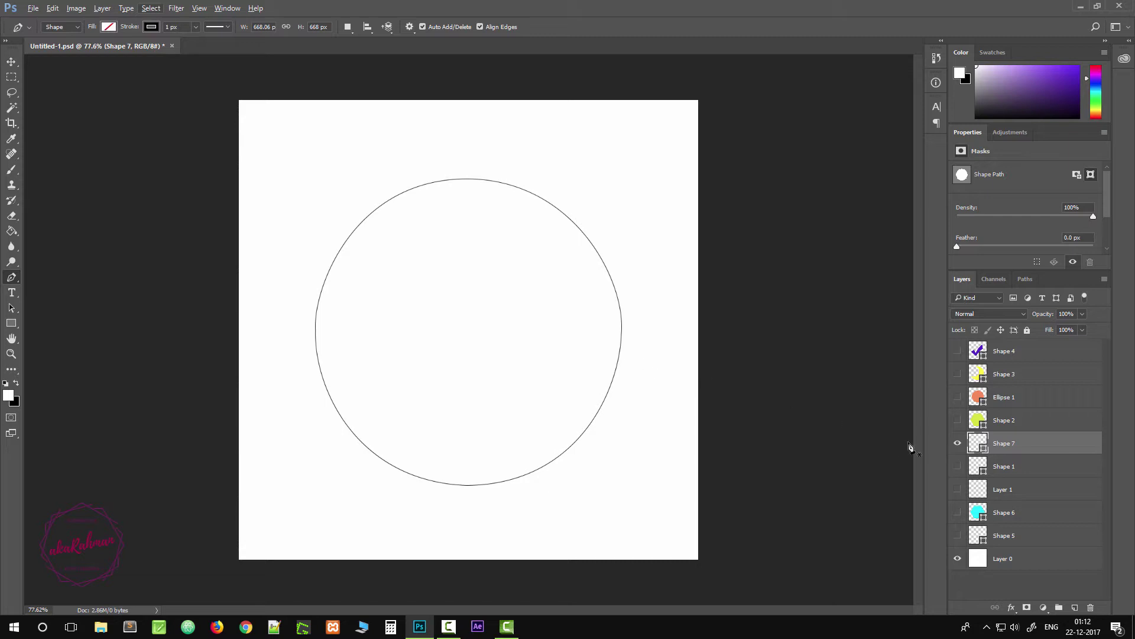
{"action": "left_click", "coordinate": [957, 443]}
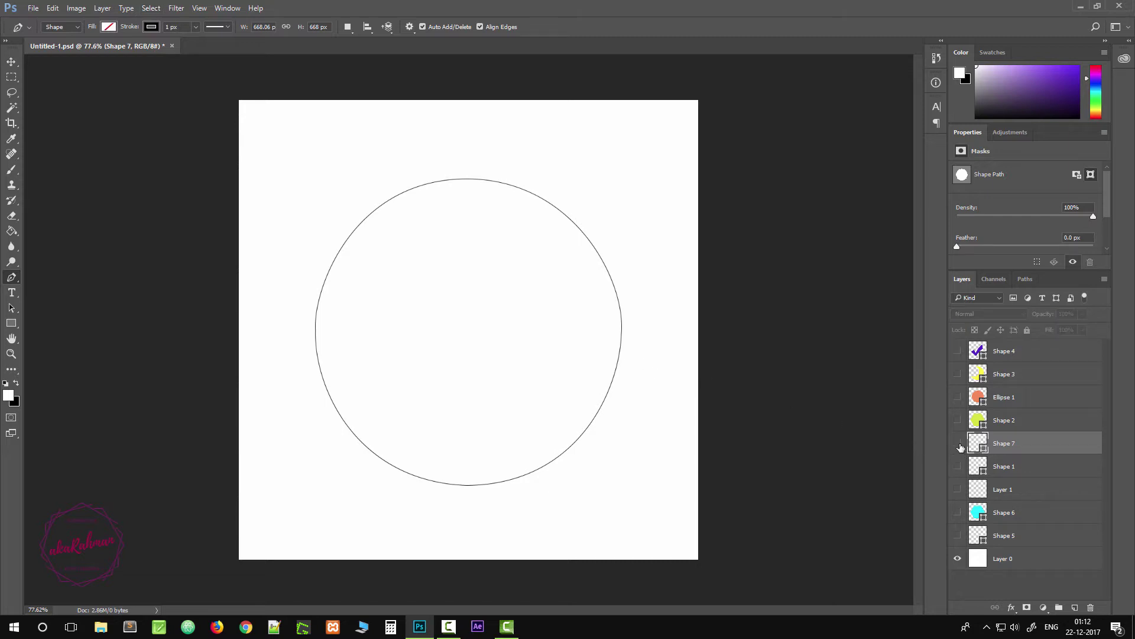
{"action": "left_click", "coordinate": [957, 374]}
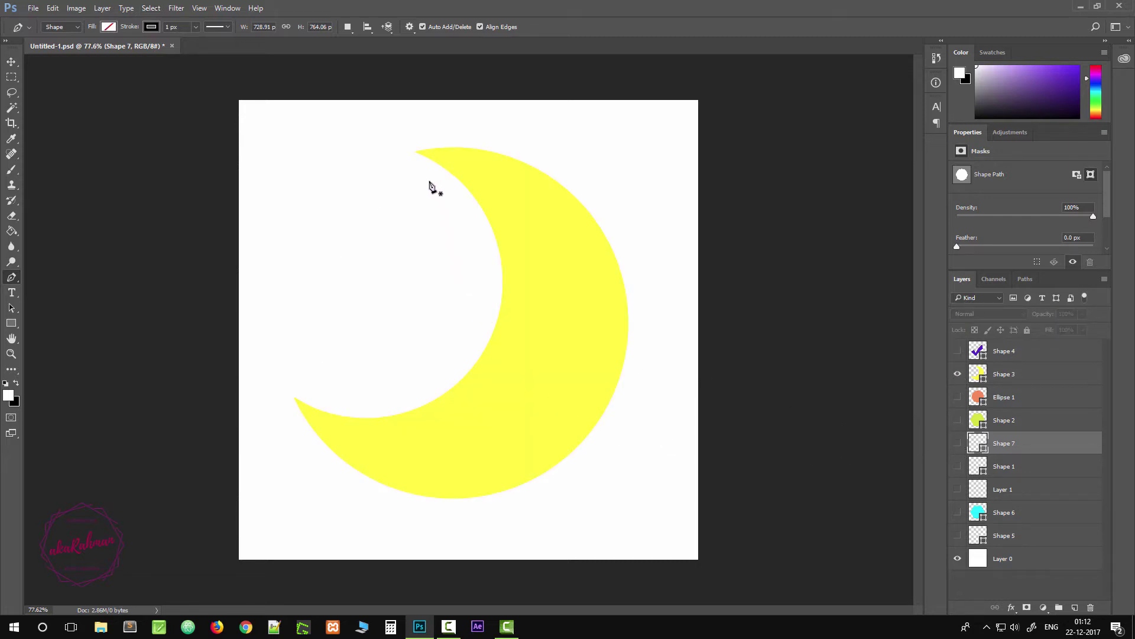
Trace the crescent's inner edge from the upper tip through one smooth point to the lower tip, removing the outgoing handle there
{"action": "scroll", "coordinate": [425, 171], "scroll_direction": "up", "scroll_amount": 3}
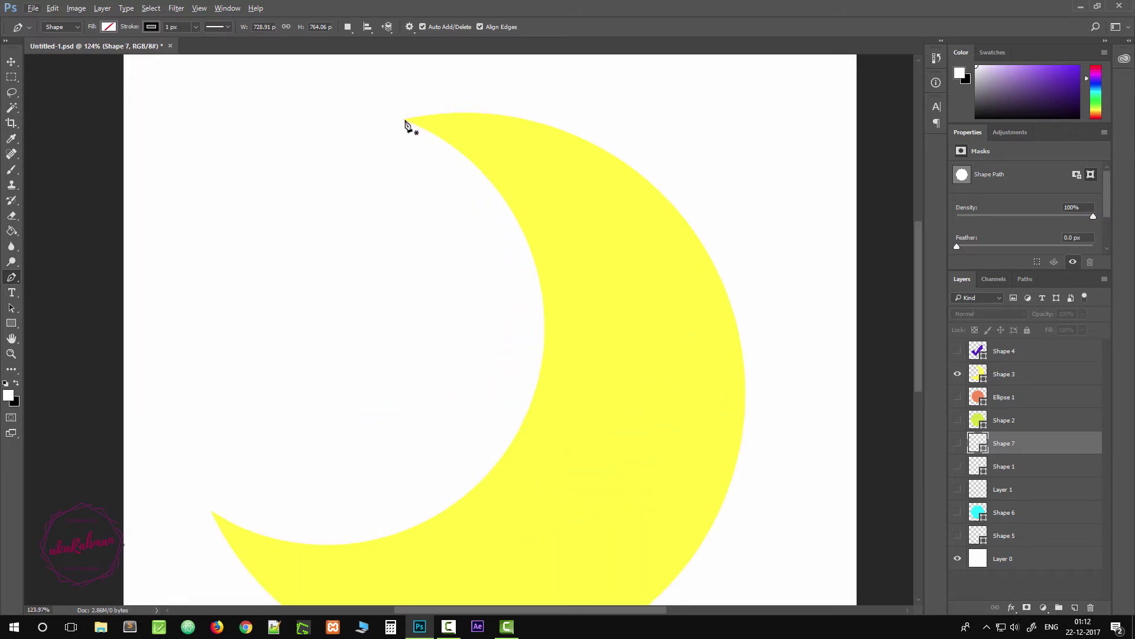
{"action": "left_click", "coordinate": [406, 122]}
{"action": "scroll", "coordinate": [588, 261], "scroll_direction": "down", "scroll_amount": 2}
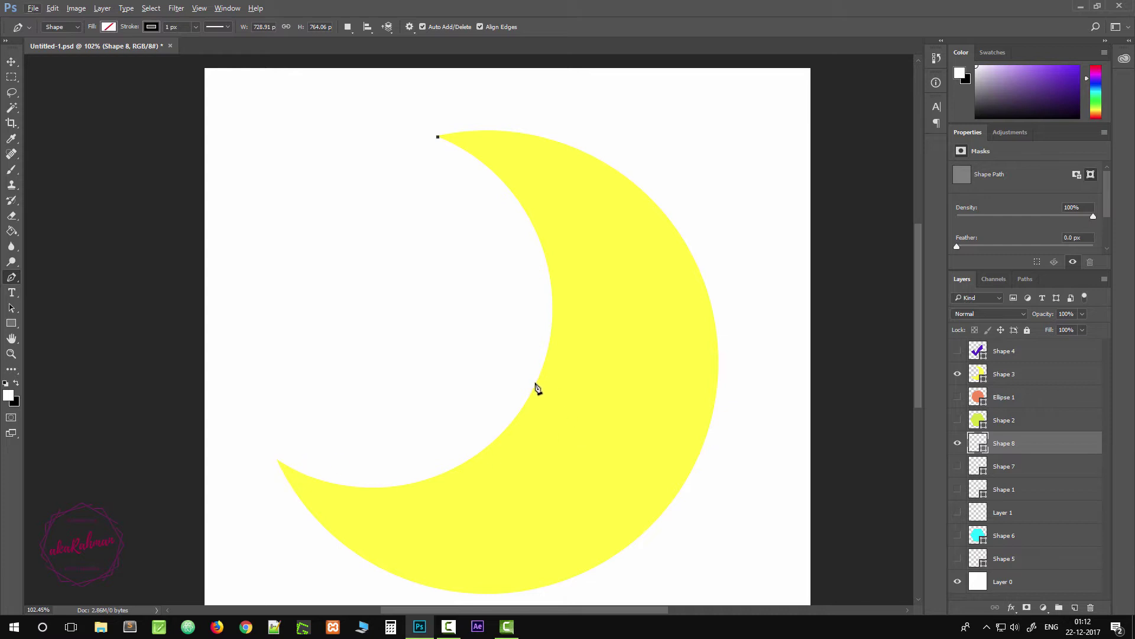
{"action": "left_click_drag", "start_coordinate": [536, 382], "coordinate": [468, 568]}
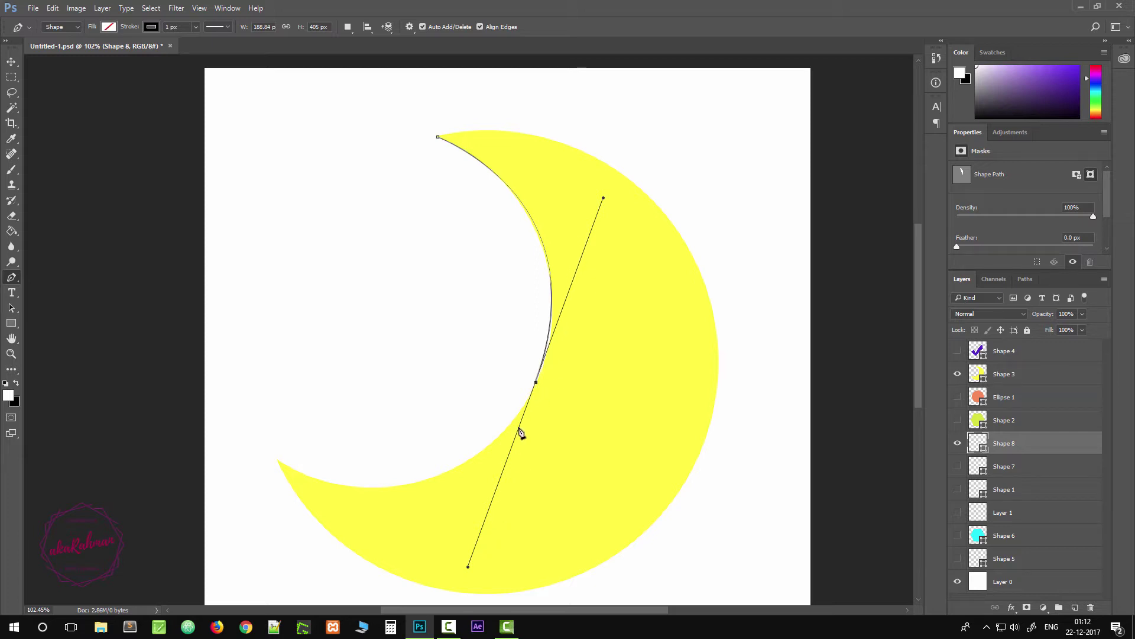
{"action": "left_click", "coordinate": [279, 460]}
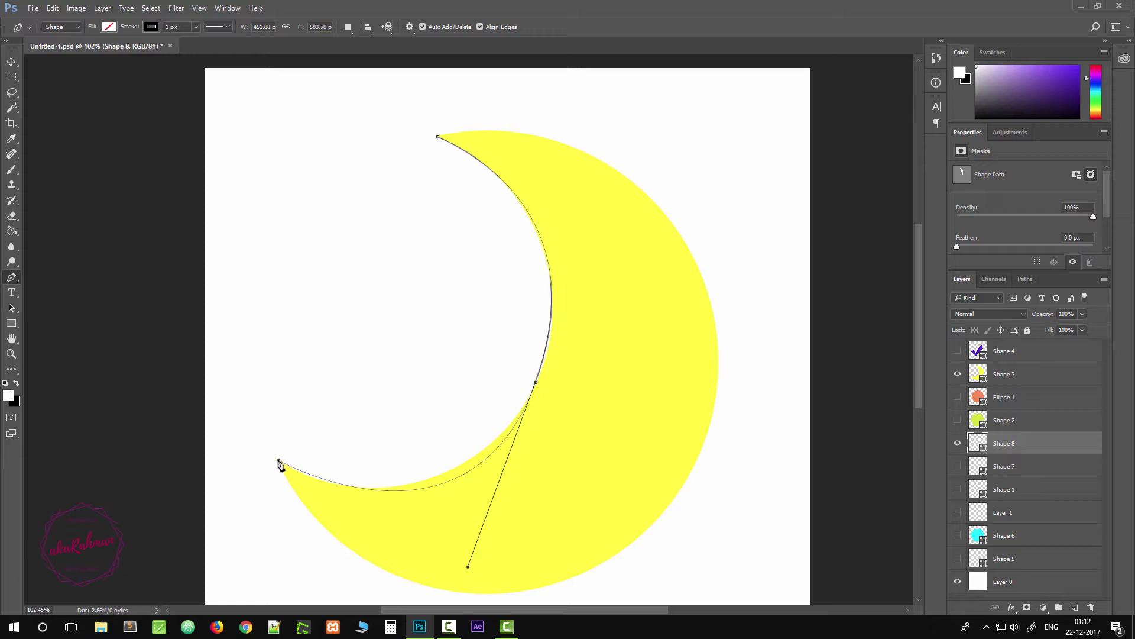
{"action": "left_click_drag", "start_coordinate": [278, 461], "coordinate": [244, 449]}
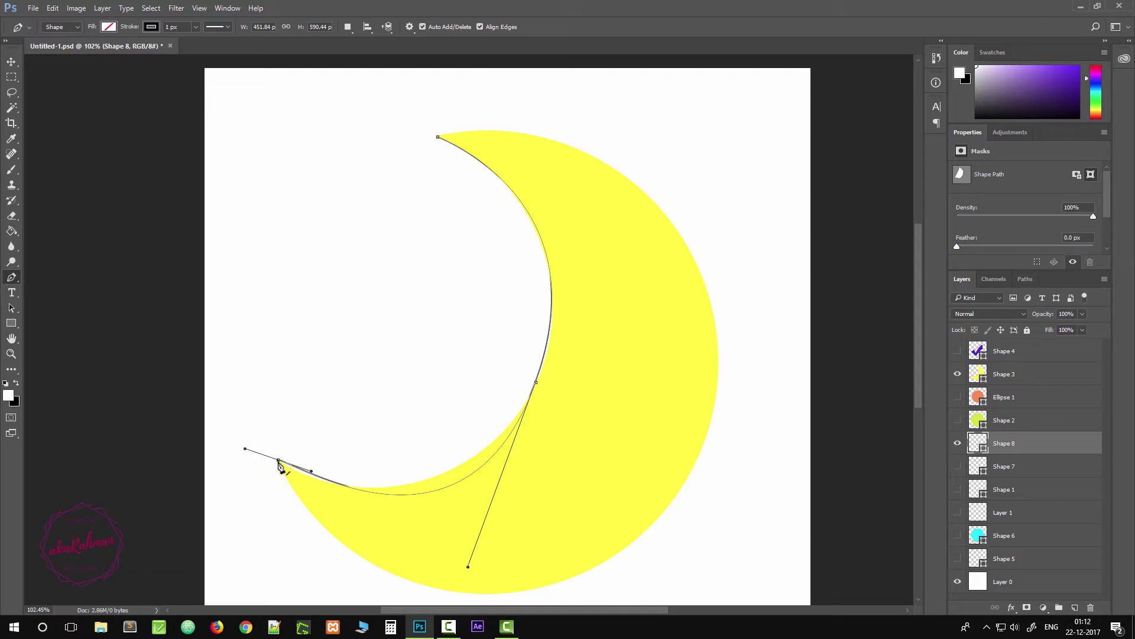
{"action": "left_click", "coordinate": [279, 460]}
Adjust the direction handles of the lower inner curve, at the middle point and the lower tip, to match the crescent's edge
{"action": "left_click_drag", "start_coordinate": [312, 473], "coordinate": [390, 484]}
{"action": "left_click_drag", "start_coordinate": [469, 568], "coordinate": [482, 506]}
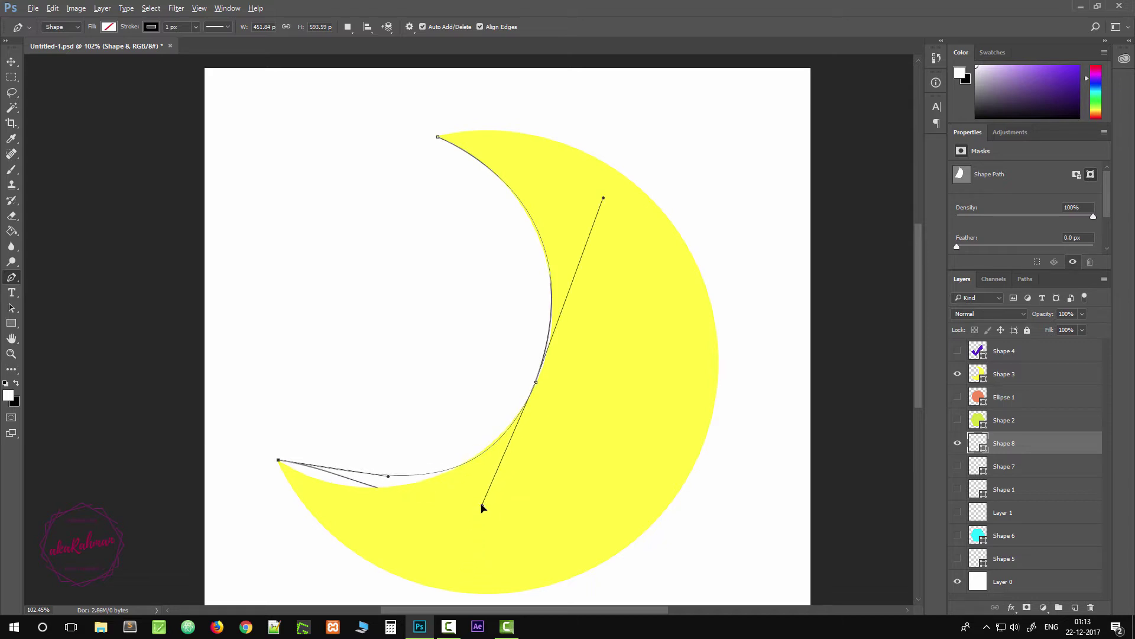
{"action": "left_click_drag", "start_coordinate": [387, 477], "coordinate": [349, 501]}
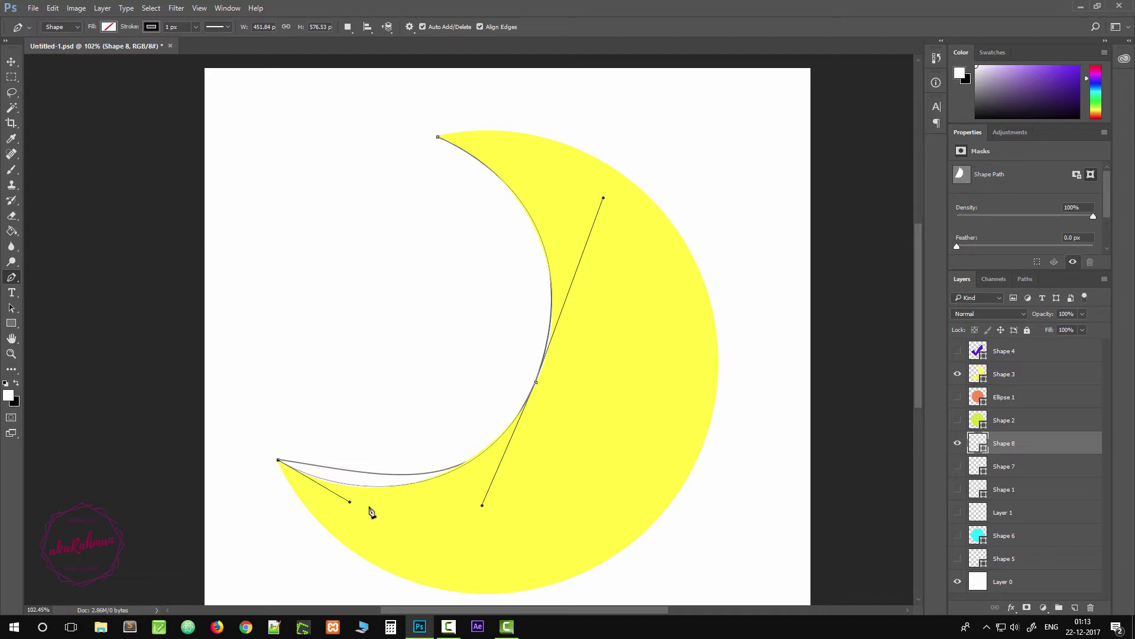
{"action": "mouse_move", "coordinate": [482, 508]}
{"action": "left_mouse_down"}
{"action": "mouse_move", "coordinate": [489, 500]}
{"action": "mouse_move", "coordinate": [477, 505]}
{"action": "left_mouse_up"}
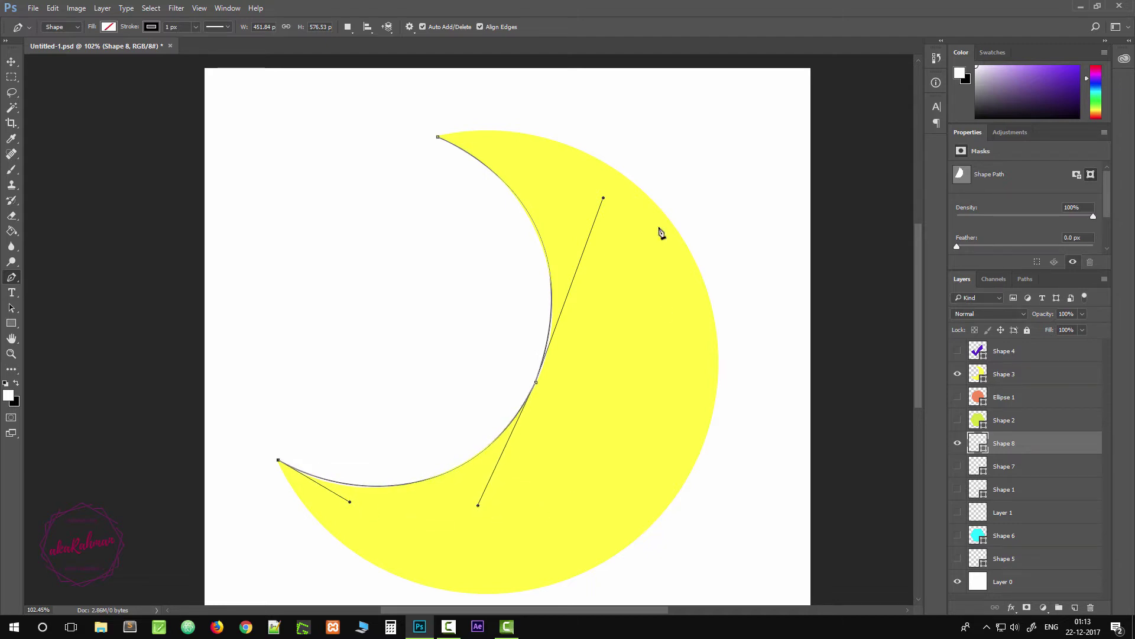
{"action": "scroll", "coordinate": [661, 231], "scroll_direction": "down", "scroll_amount": 1}
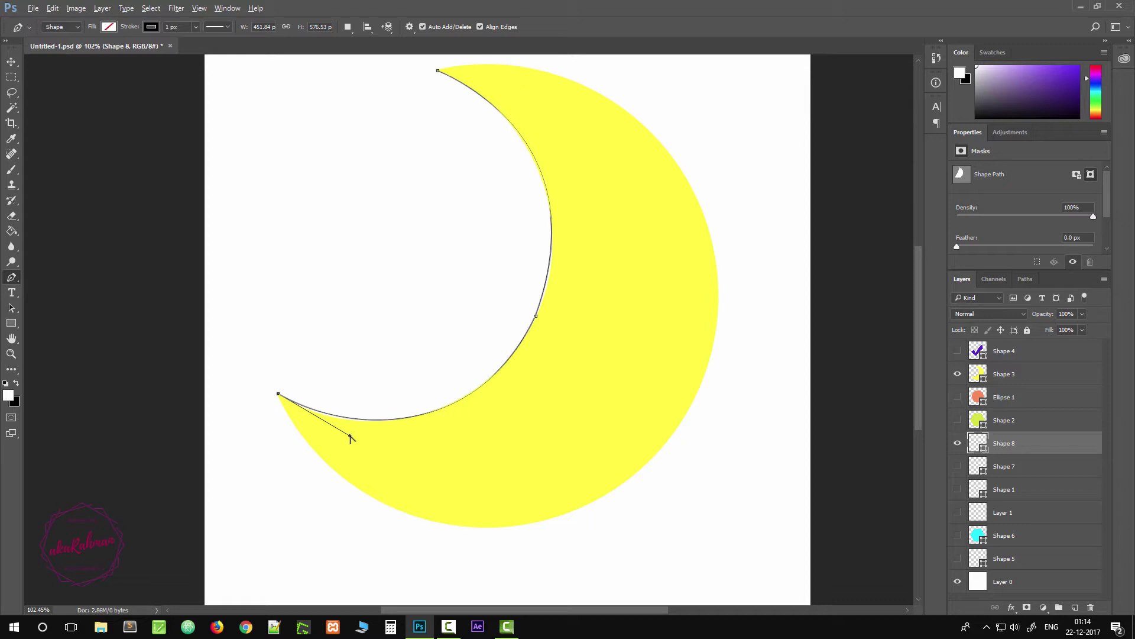
Refine the lower tip's handle, and trace the crescent's outer edge through two smooth points, closing the path at the upper tip
{"action": "left_click_drag", "start_coordinate": [349, 437], "coordinate": [344, 439]}
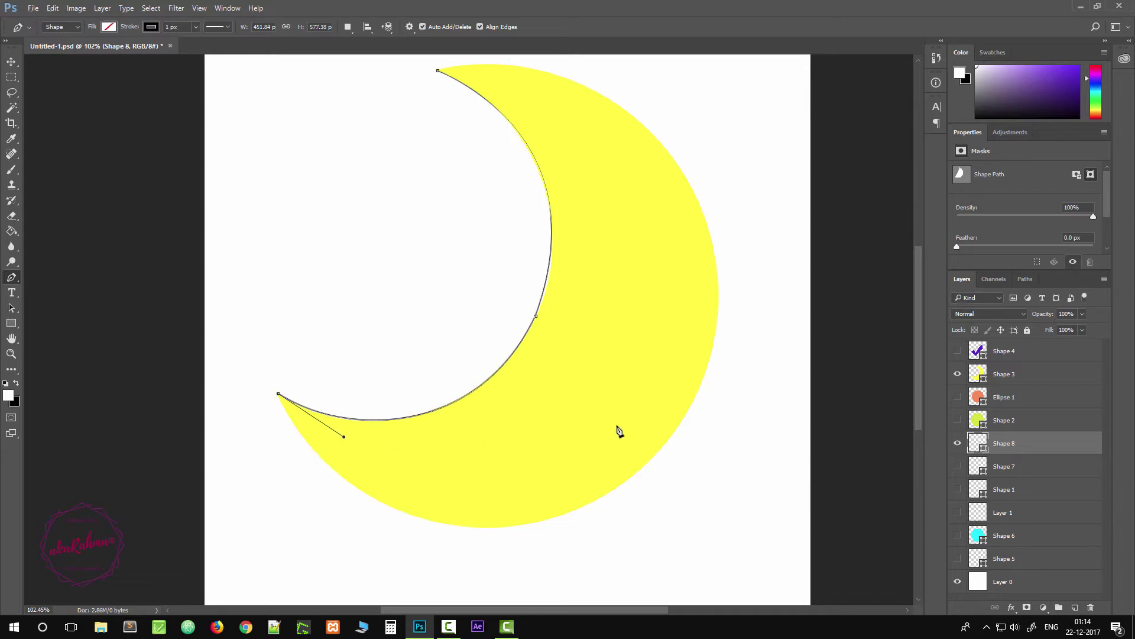
{"action": "scroll", "coordinate": [539, 440], "scroll_direction": "up", "scroll_amount": 2}
{"action": "scroll", "coordinate": [381, 506], "scroll_direction": "down", "scroll_amount": 2}
{"action": "left_click", "coordinate": [525, 524]}
{"action": "left_click_drag", "start_coordinate": [526, 526], "coordinate": [705, 500]}
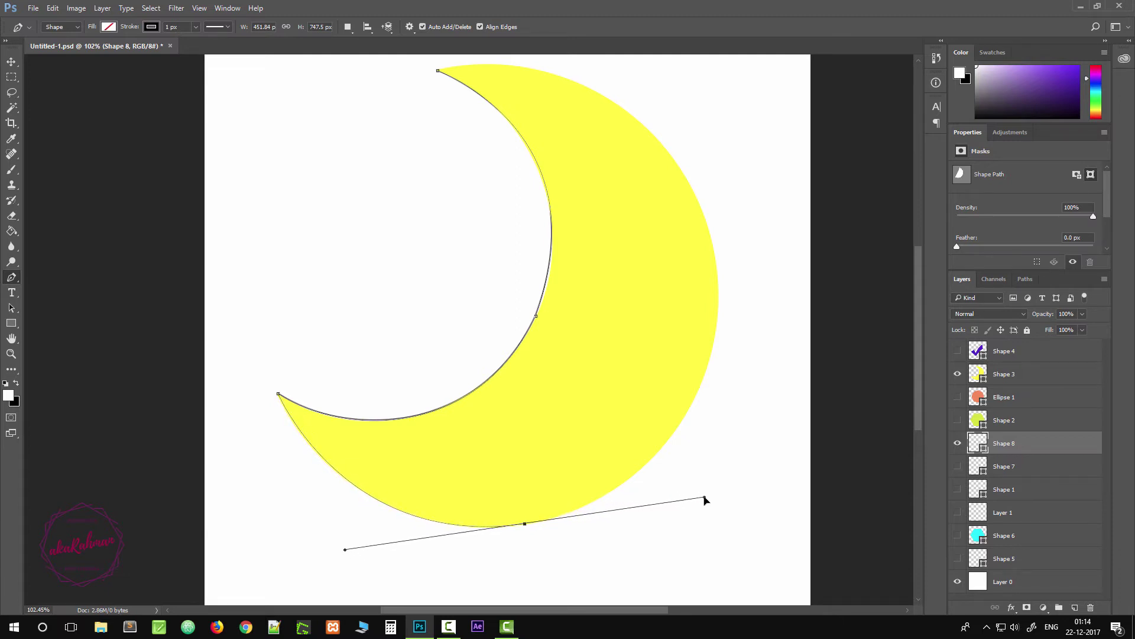
{"action": "scroll", "coordinate": [791, 423], "scroll_direction": "up", "scroll_amount": 1}
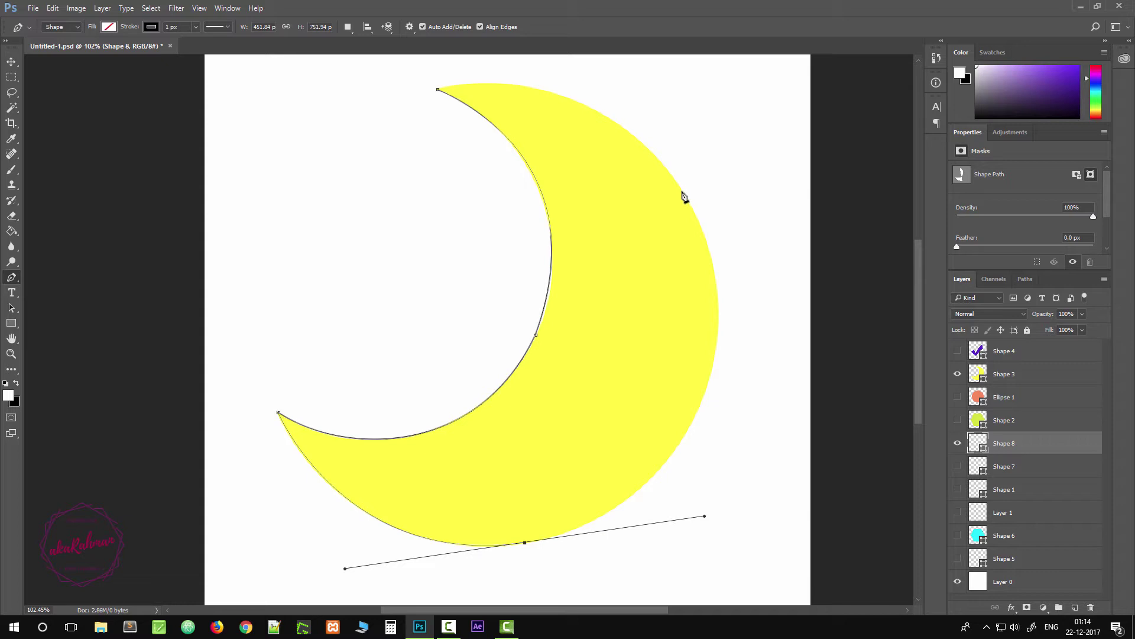
{"action": "left_click_drag", "start_coordinate": [683, 192], "coordinate": [600, 75]}
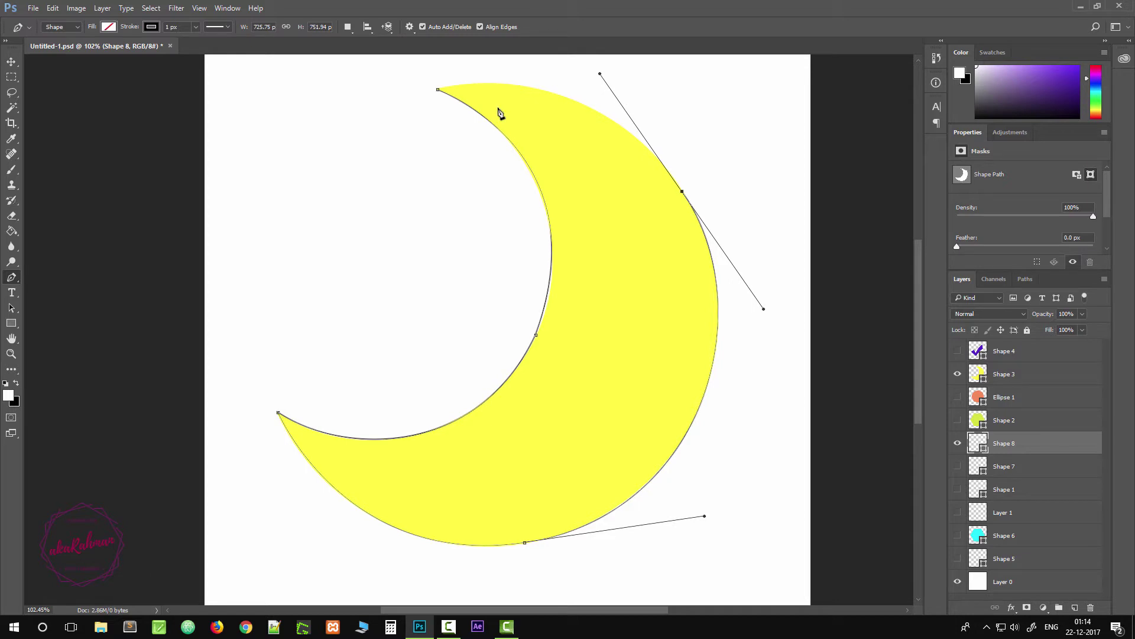
{"action": "left_click", "coordinate": [438, 91]}
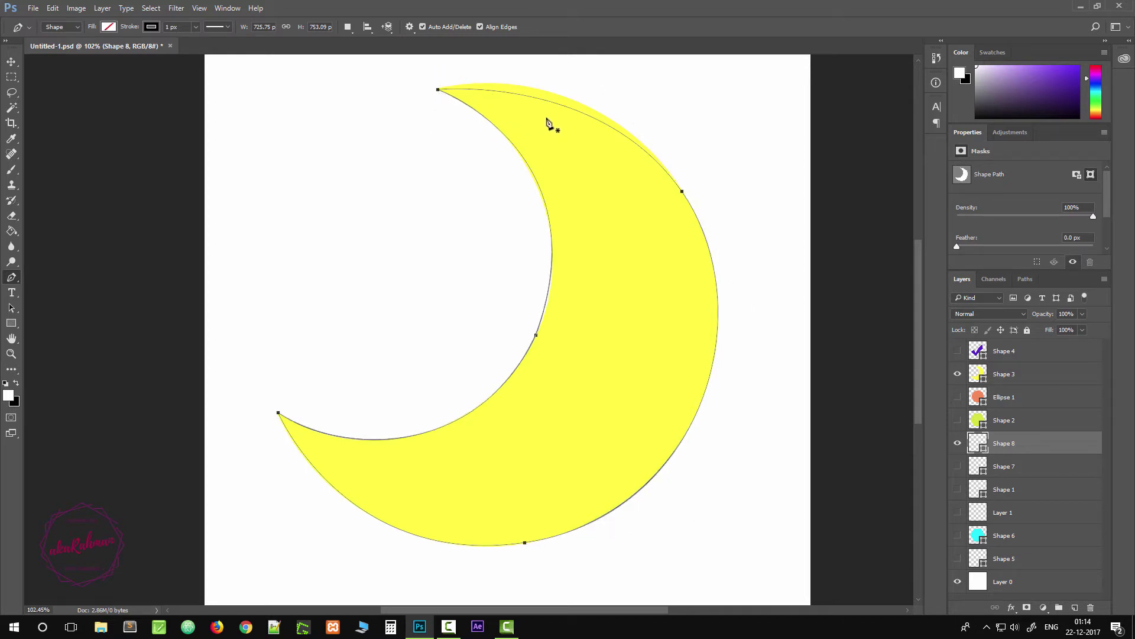
Pull direction handles out of the upper tip and adjust each separately to match the crescent's inner and outer edges
{"action": "scroll", "coordinate": [535, 154], "scroll_direction": "up", "scroll_amount": 2}
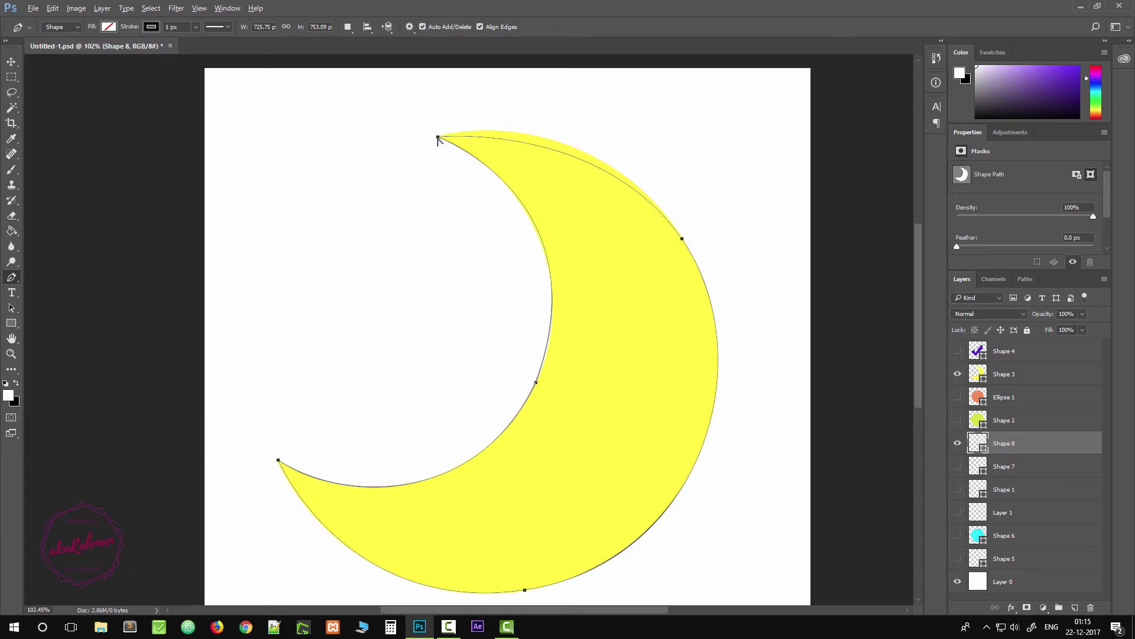
{"action": "left_click_drag", "start_coordinate": [439, 138], "coordinate": [415, 187]}
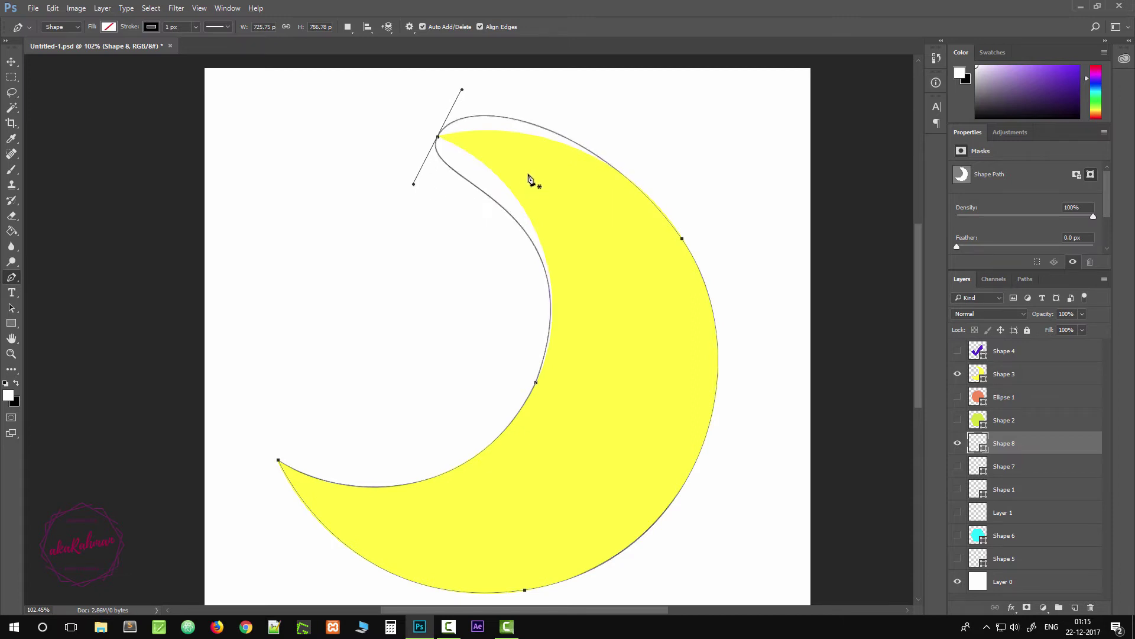
{"action": "scroll", "coordinate": [529, 179], "scroll_direction": "up", "scroll_amount": 1}
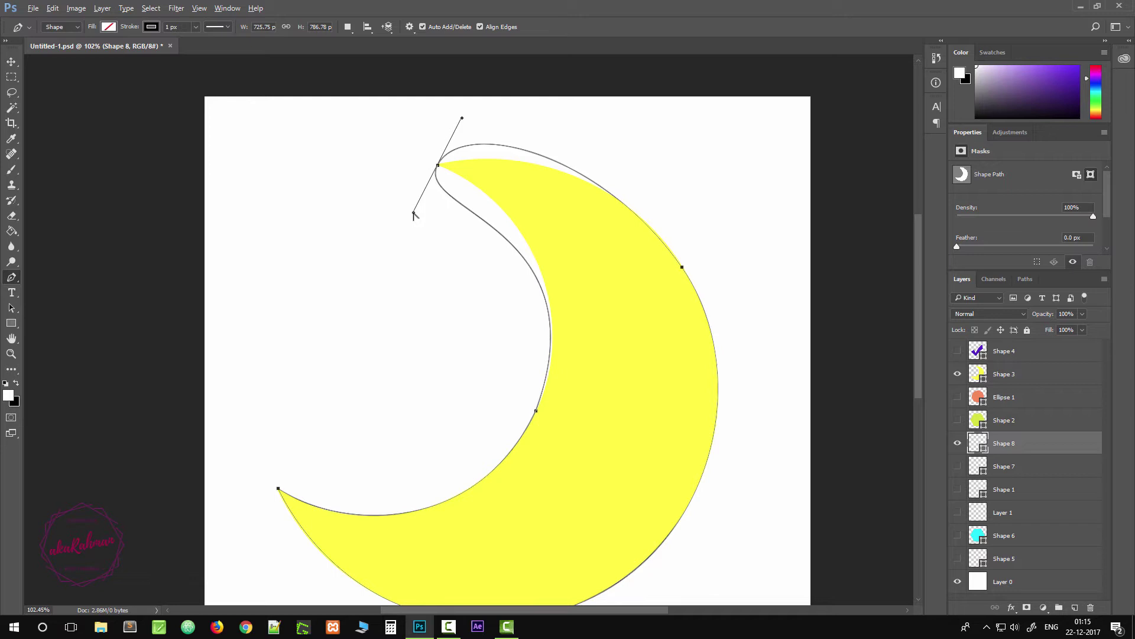
{"action": "left_click_drag", "start_coordinate": [417, 217], "coordinate": [452, 173]}
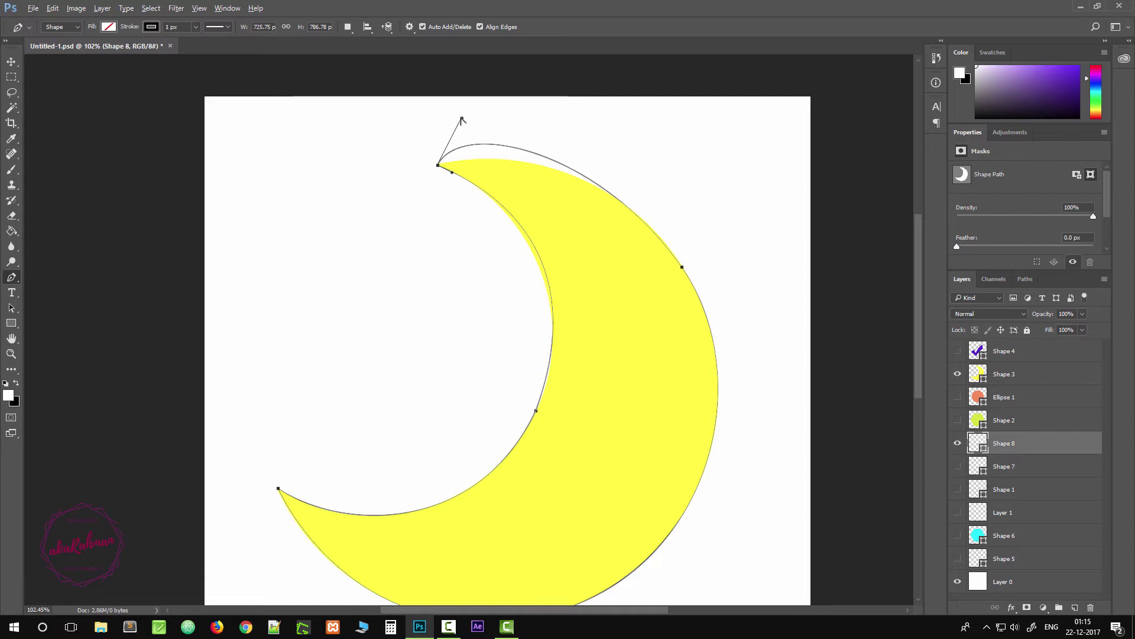
{"action": "left_click_drag", "start_coordinate": [463, 119], "coordinate": [483, 149]}
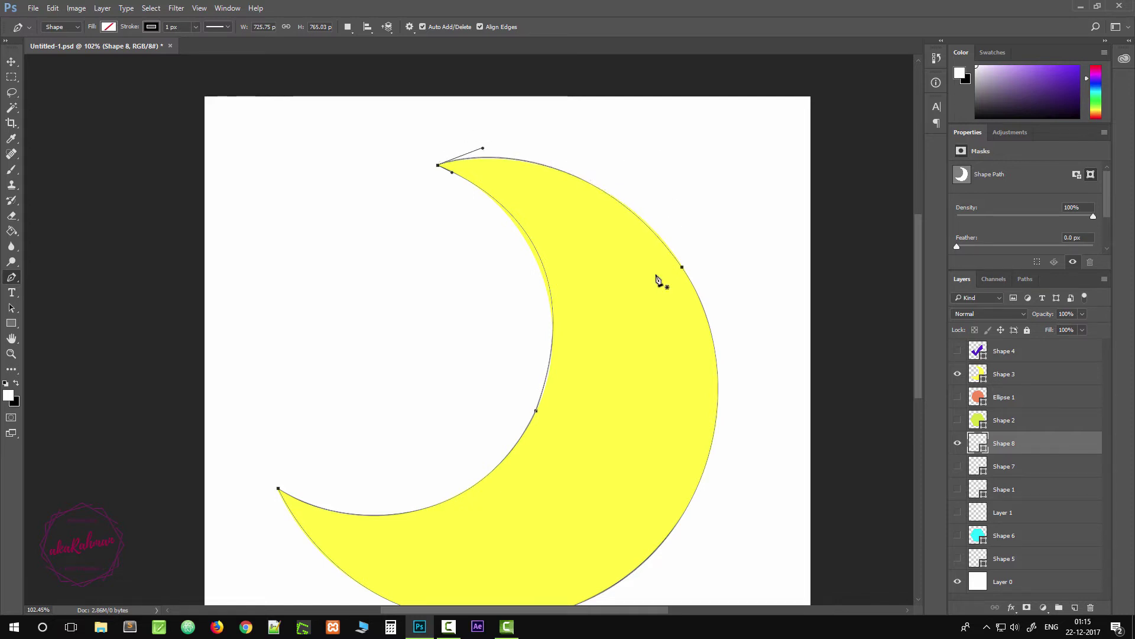
Adjust the upper handle of the middle inner point to fit the crescent's inner edge, and deselect the path
{"action": "left_click", "coordinate": [536, 411], "text": "ctrl"}
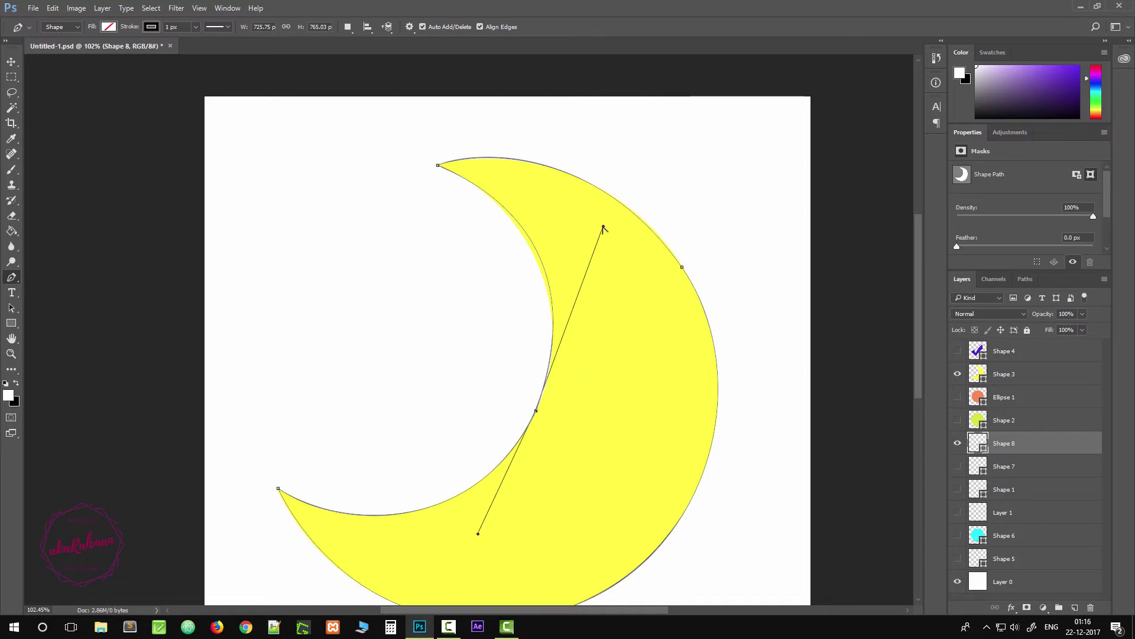
{"action": "left_click_drag", "start_coordinate": [603, 227], "coordinate": [598, 239]}
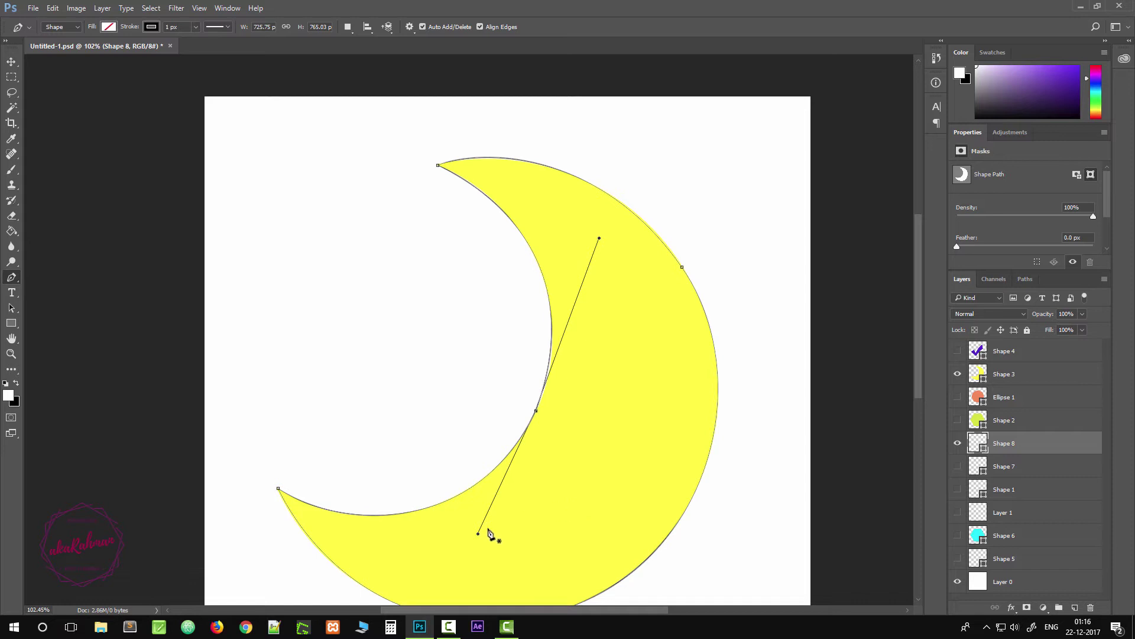
{"action": "scroll", "coordinate": [490, 529], "scroll_direction": "down", "scroll_amount": 2}
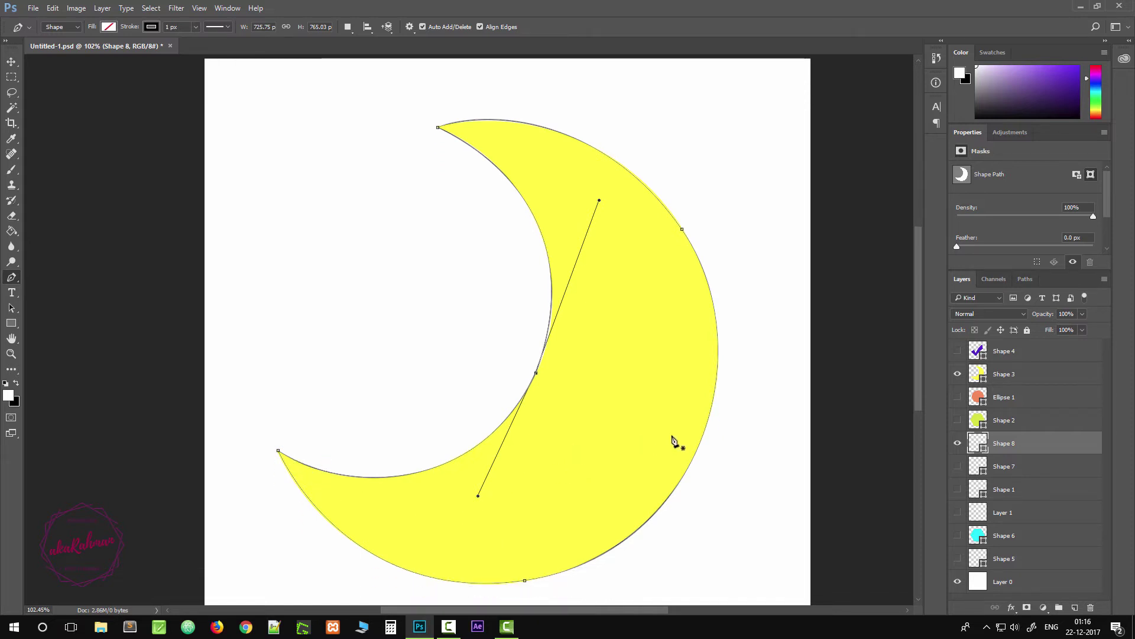
{"action": "scroll", "coordinate": [673, 442], "scroll_direction": "down", "scroll_amount": 2}
{"action": "scroll", "coordinate": [673, 441], "scroll_direction": "down", "scroll_amount": 1}
{"action": "key", "text": "Return"}
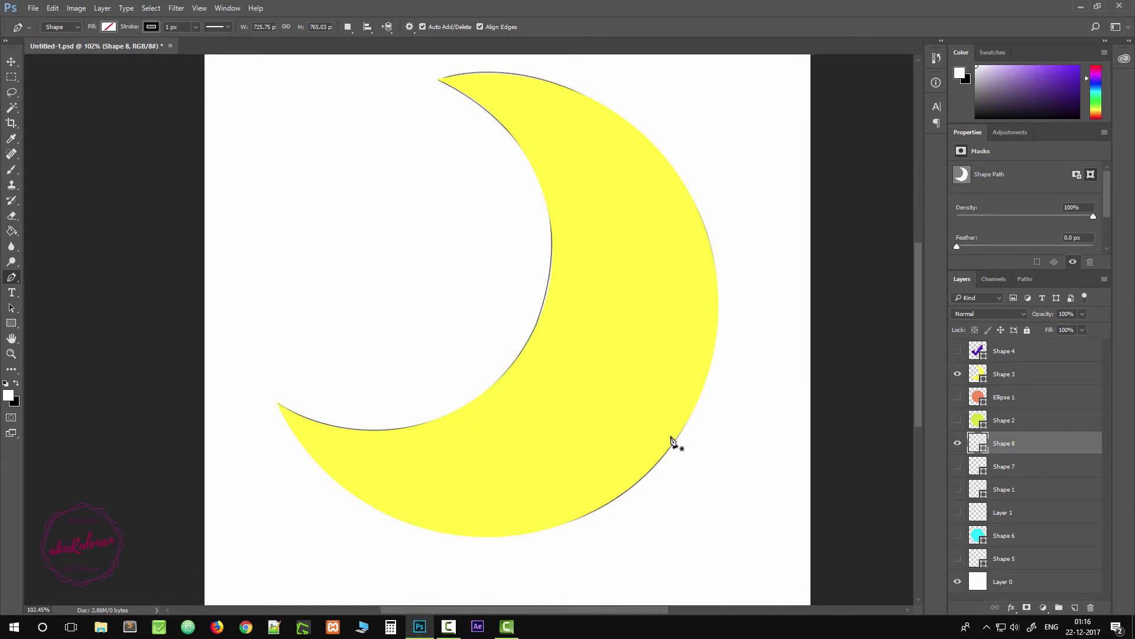
Hide the Shape 3 crescent and the Shape 8 outline, and show the purple check mark on Shape 4
{"action": "left_click", "coordinate": [958, 376]}
{"action": "scroll", "coordinate": [722, 451], "scroll_direction": "down", "scroll_amount": 2}
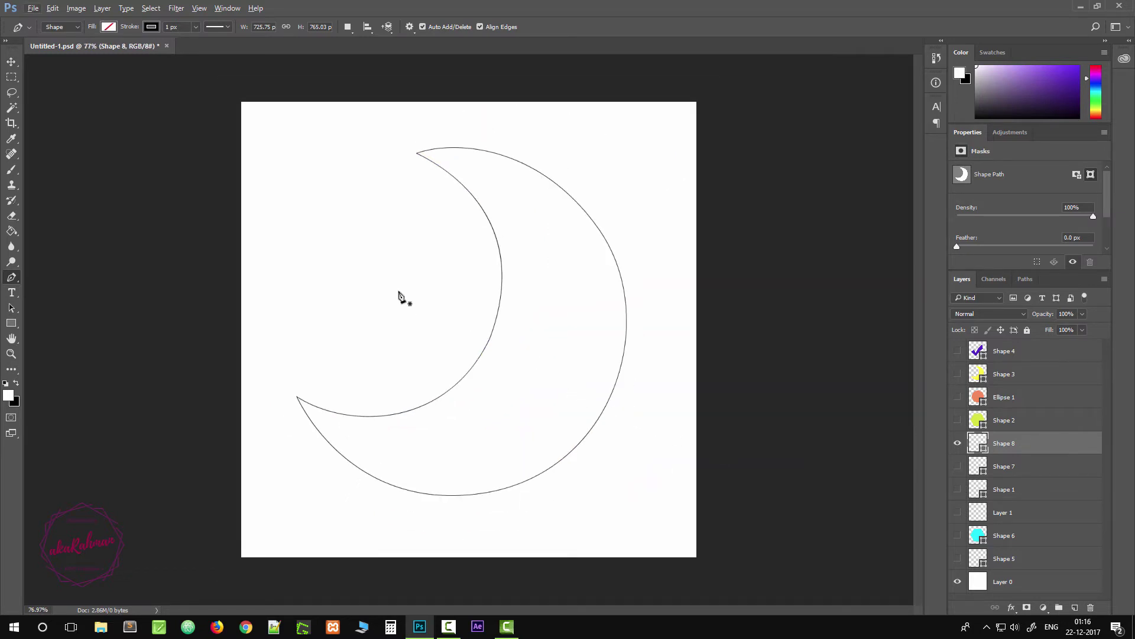
{"action": "left_click", "coordinate": [958, 444]}
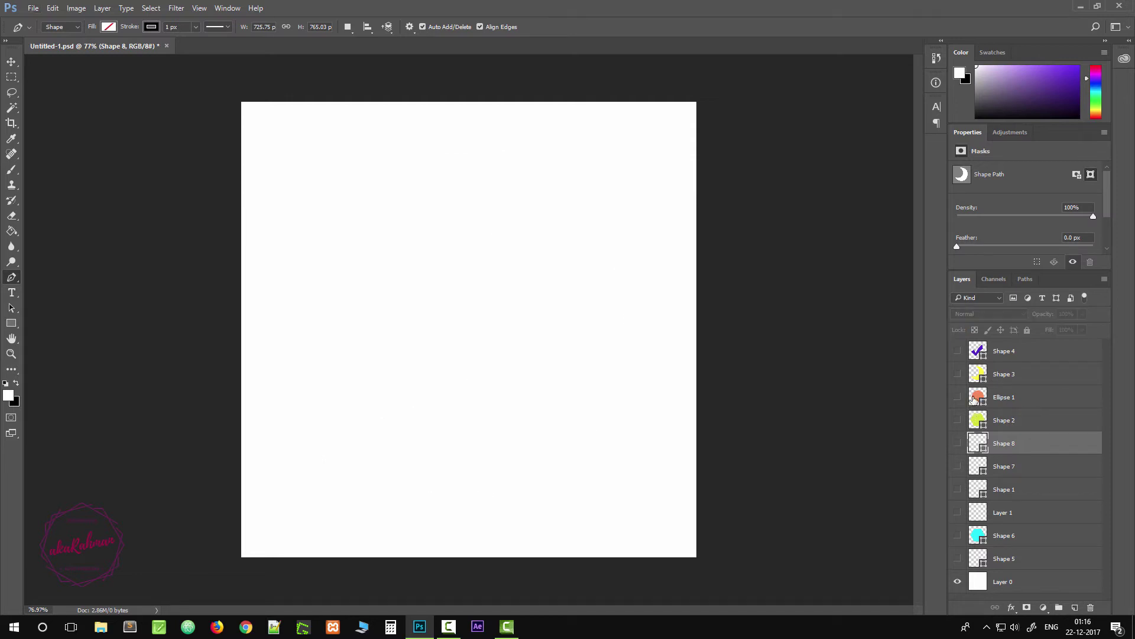
{"action": "left_click", "coordinate": [958, 351]}
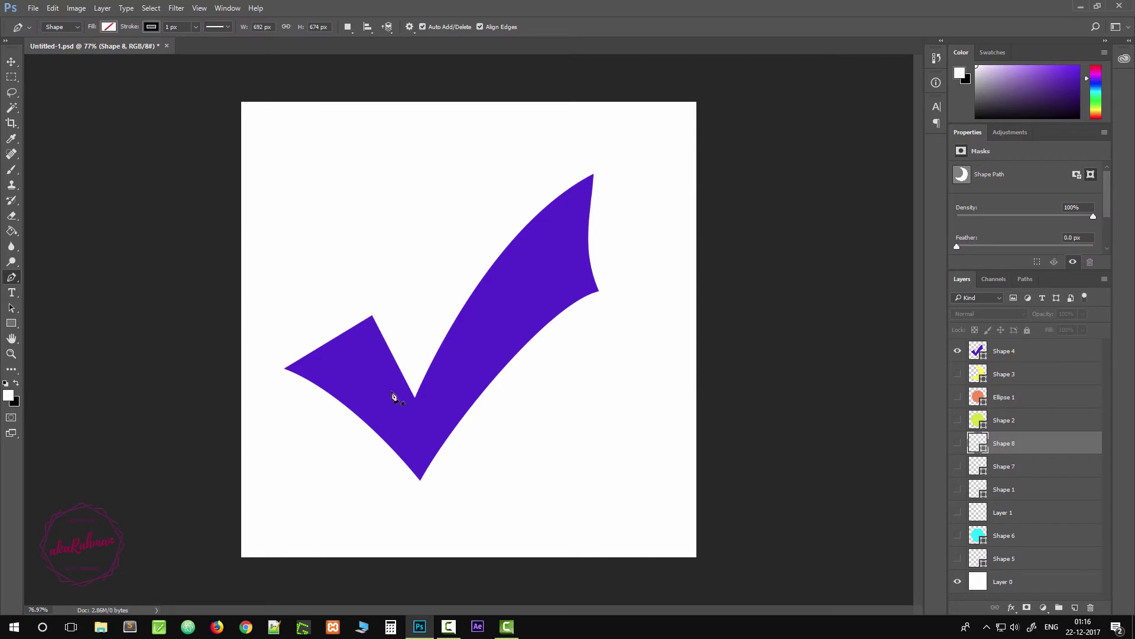
Trace the check mark with straight segments through its six corners, starting at the far left tip and closing the path there
{"action": "scroll", "coordinate": [281, 376], "scroll_direction": "up", "scroll_amount": 2}
{"action": "scroll", "coordinate": [264, 385], "scroll_direction": "up", "scroll_amount": 1}
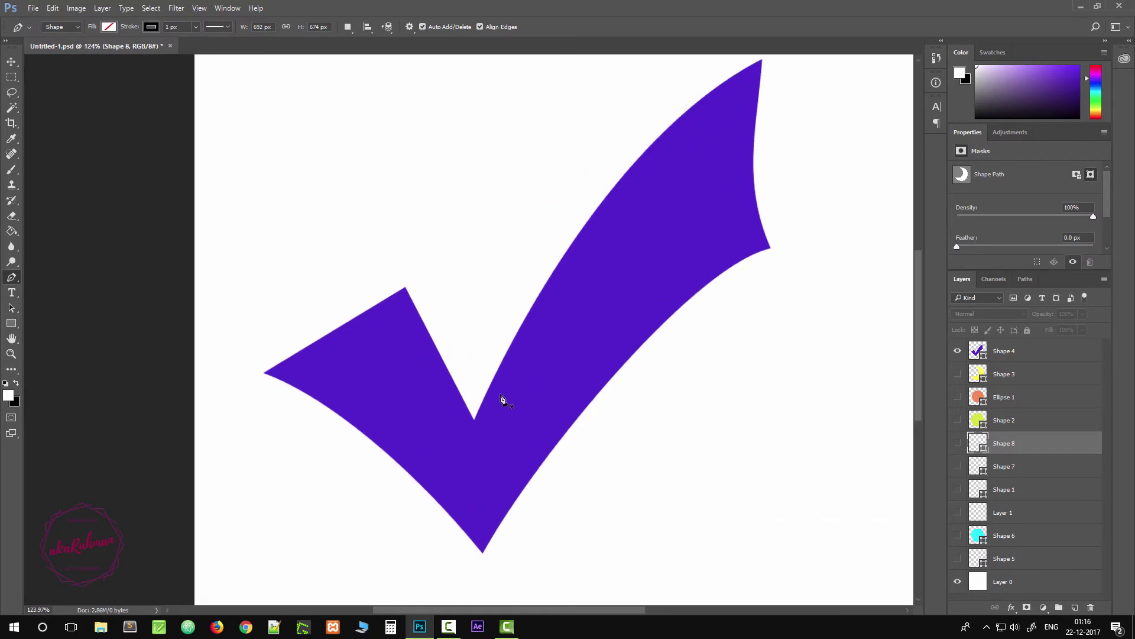
{"action": "scroll", "coordinate": [494, 400], "scroll_direction": "up", "scroll_amount": 1}
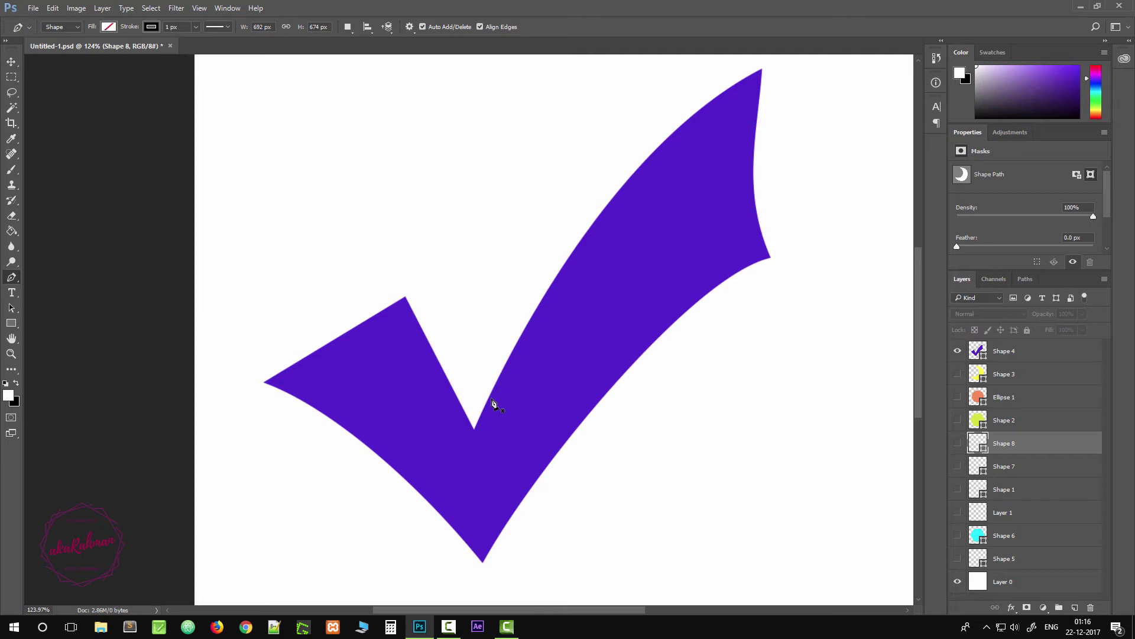
{"action": "left_click", "coordinate": [264, 382]}
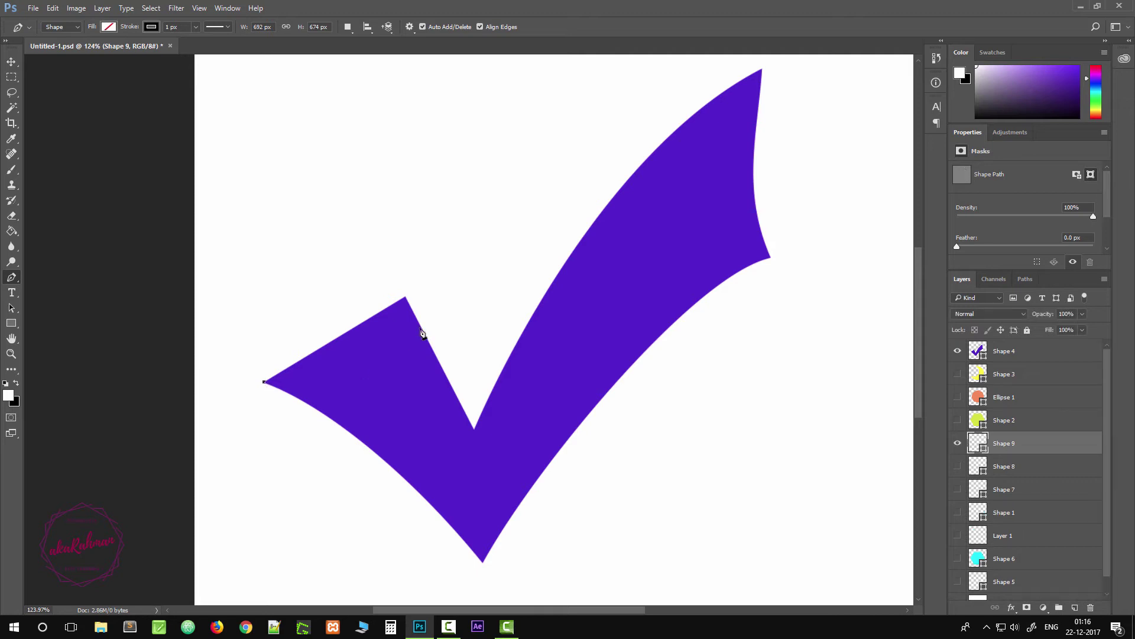
{"action": "left_click", "coordinate": [405, 298]}
{"action": "left_click", "coordinate": [475, 431]}
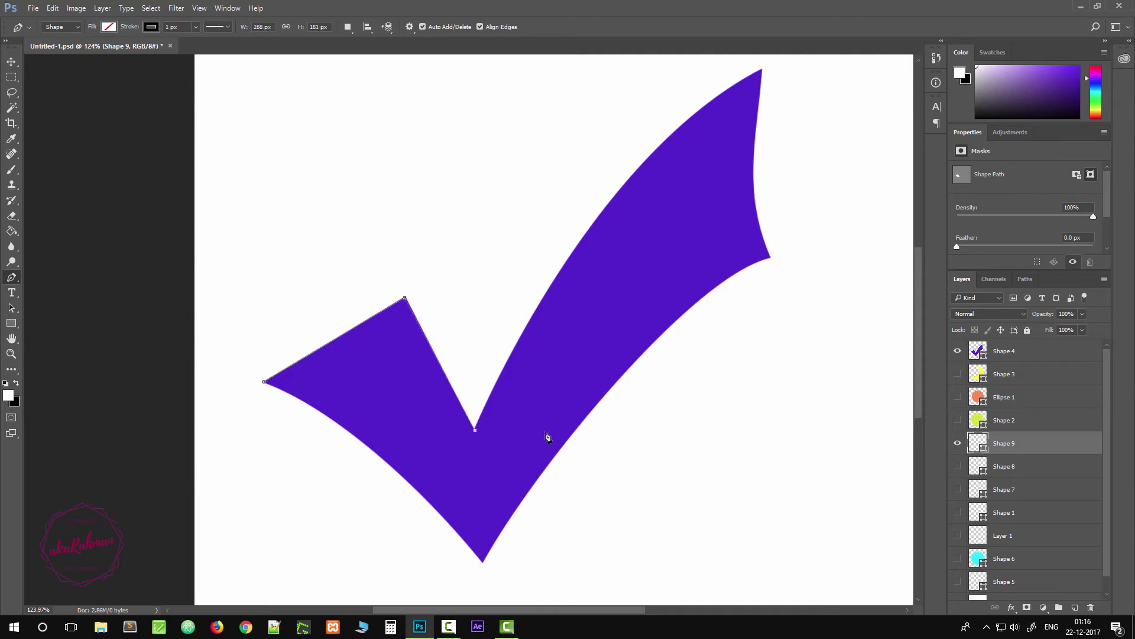
{"action": "left_click", "coordinate": [762, 70]}
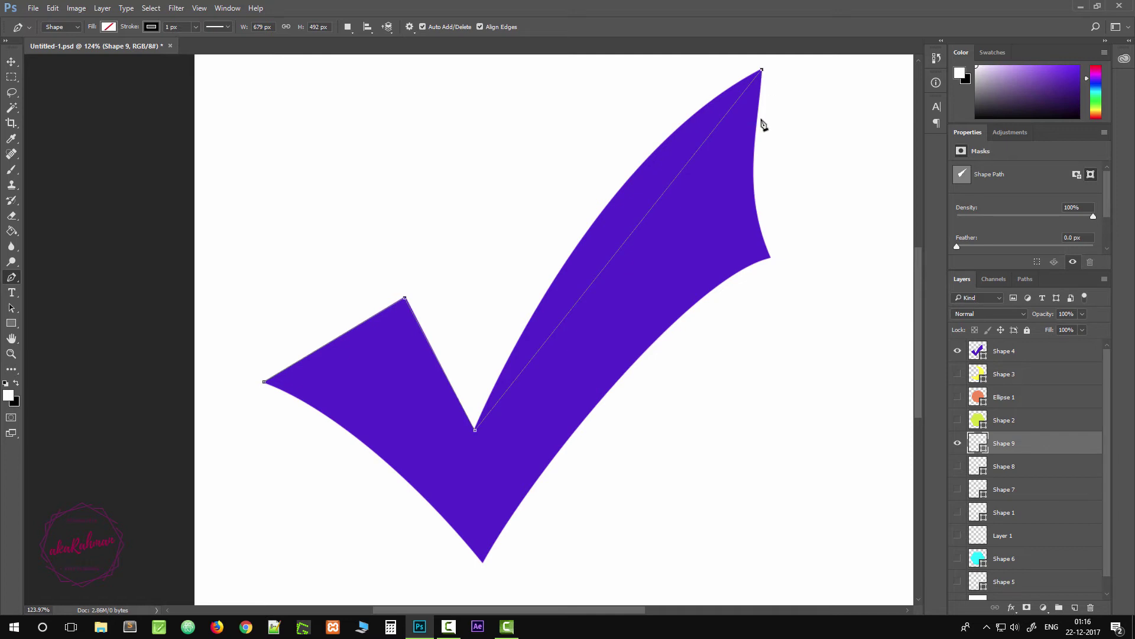
{"action": "left_click", "coordinate": [770, 257]}
{"action": "left_click", "coordinate": [483, 561]}
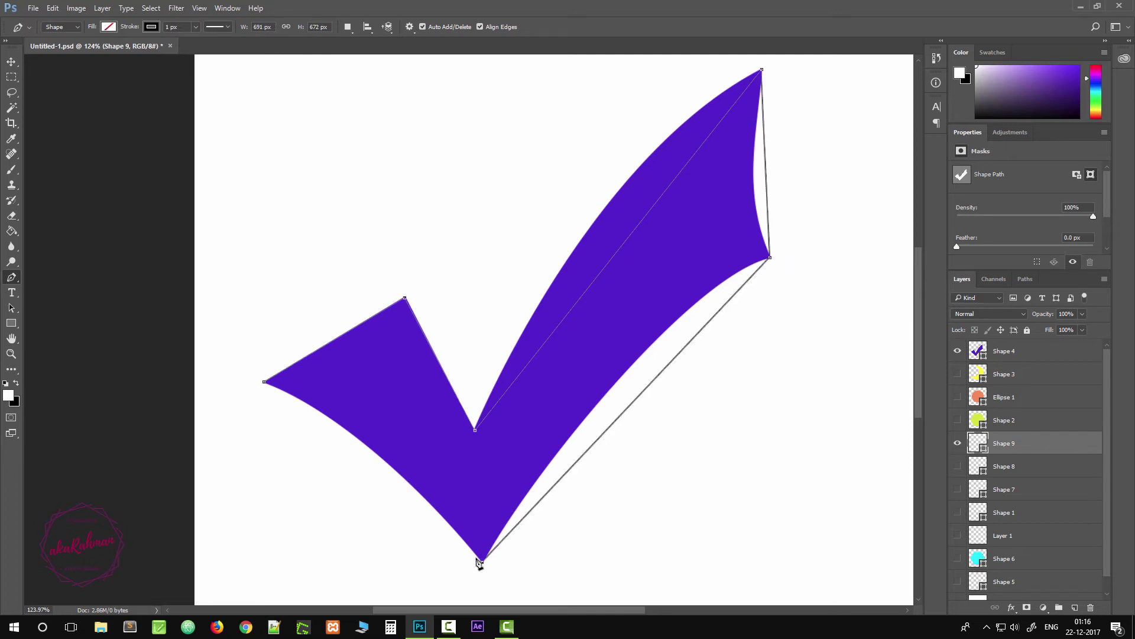
{"action": "left_click", "coordinate": [264, 382]}
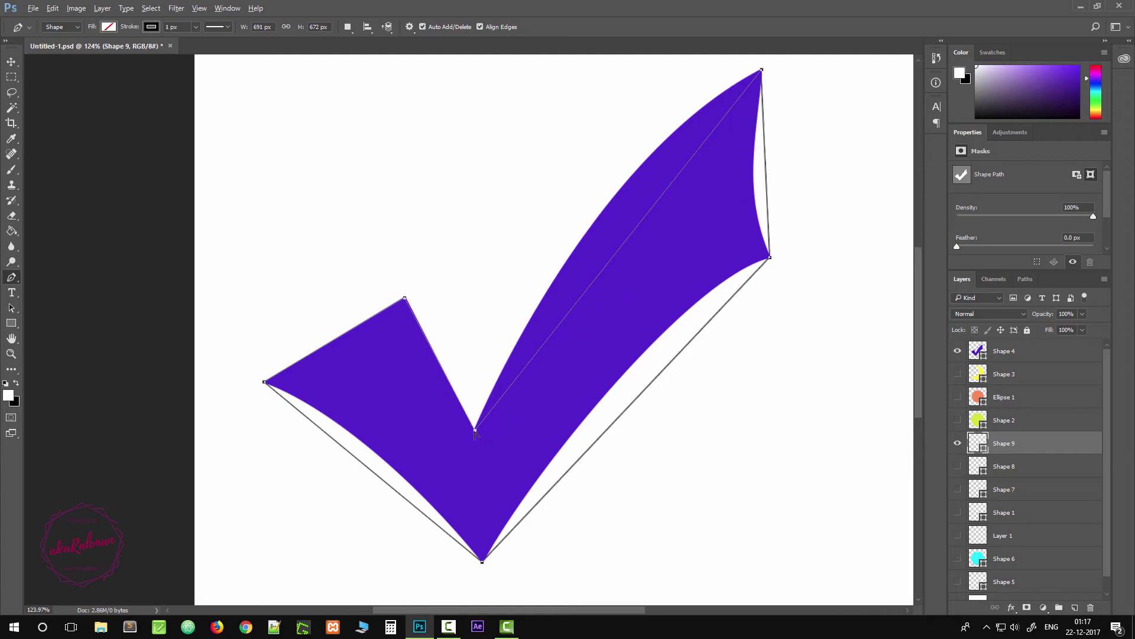
Pull handles from the check mark's inner corner, angling one along the long upper curve and the other along the short straight edge
{"action": "left_click_drag", "start_coordinate": [474, 433], "coordinate": [547, 430]}
{"action": "left_click_drag", "start_coordinate": [547, 427], "coordinate": [528, 276]}
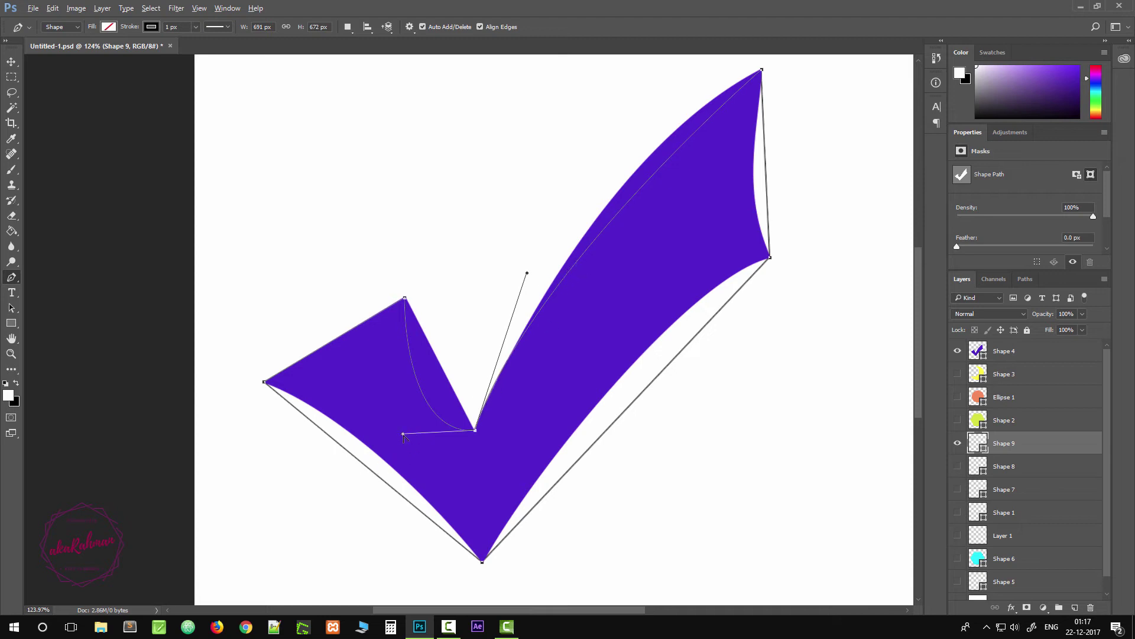
{"action": "left_click_drag", "start_coordinate": [403, 436], "coordinate": [420, 353]}
{"action": "left_click_drag", "start_coordinate": [445, 401], "coordinate": [451, 381]}
Pull handles from the check mark's top tip and adjust them with the inner corner's handle to fit the long upper curve
{"action": "scroll", "coordinate": [769, 107], "scroll_direction": "up", "scroll_amount": 2}
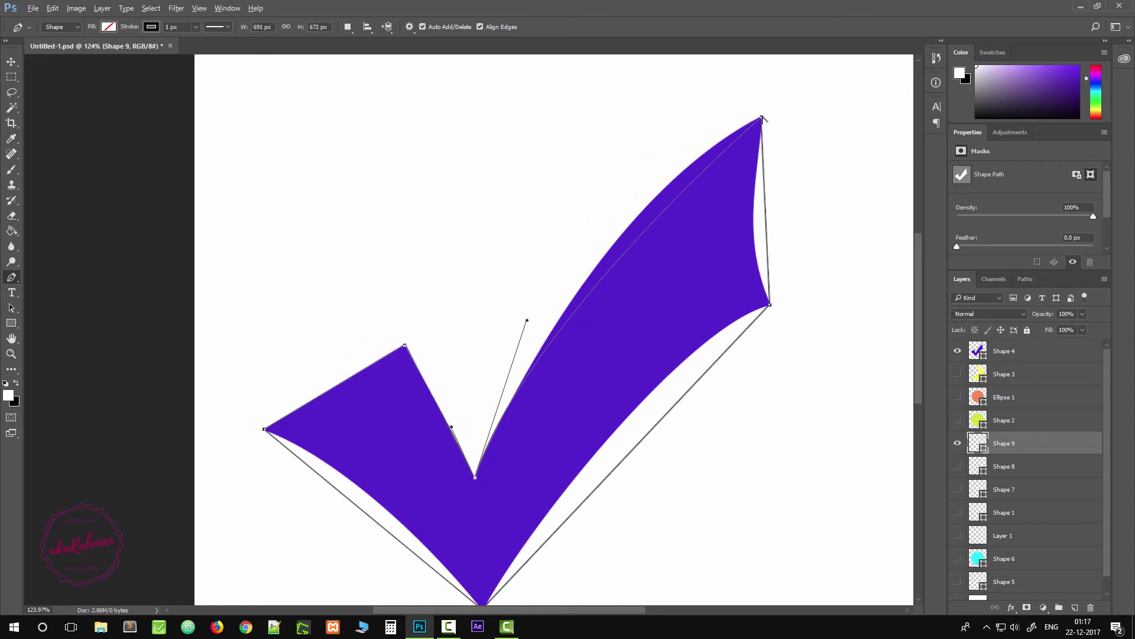
{"action": "left_click_drag", "start_coordinate": [765, 117], "coordinate": [750, 185]}
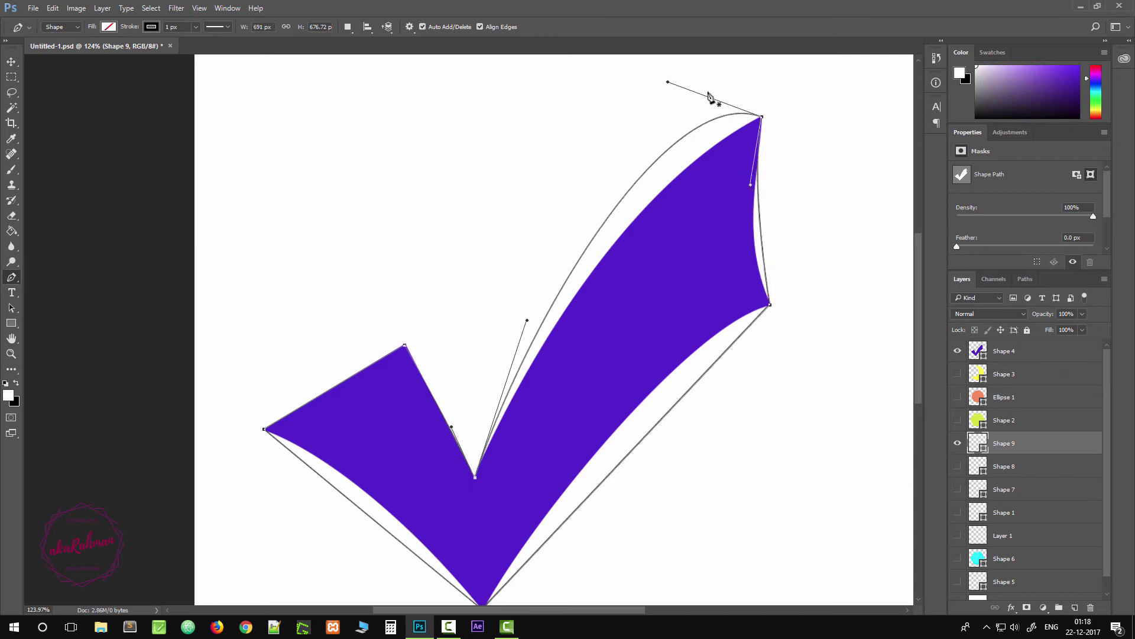
{"action": "left_click_drag", "start_coordinate": [667, 82], "coordinate": [683, 147]}
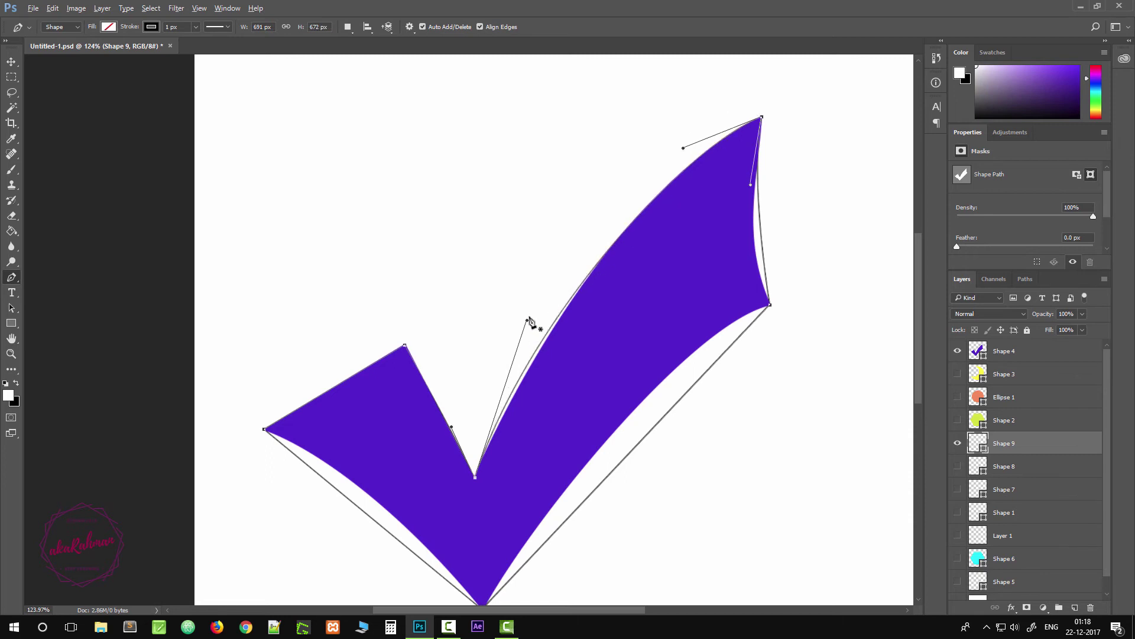
{"action": "left_click_drag", "start_coordinate": [526, 321], "coordinate": [513, 373]}
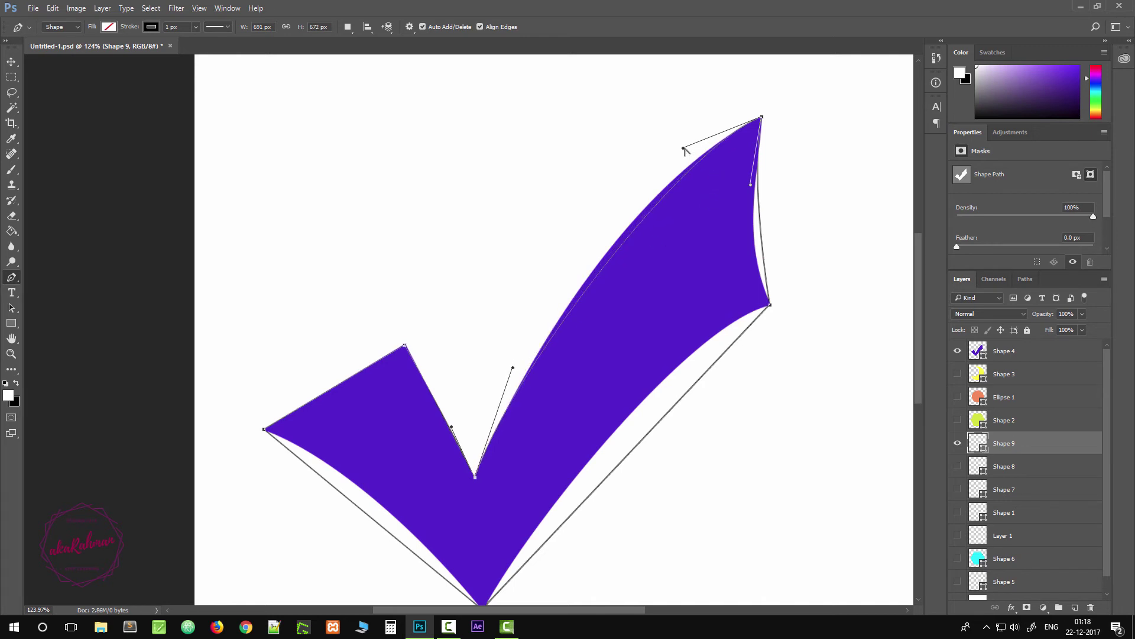
{"action": "left_click_drag", "start_coordinate": [684, 150], "coordinate": [621, 209]}
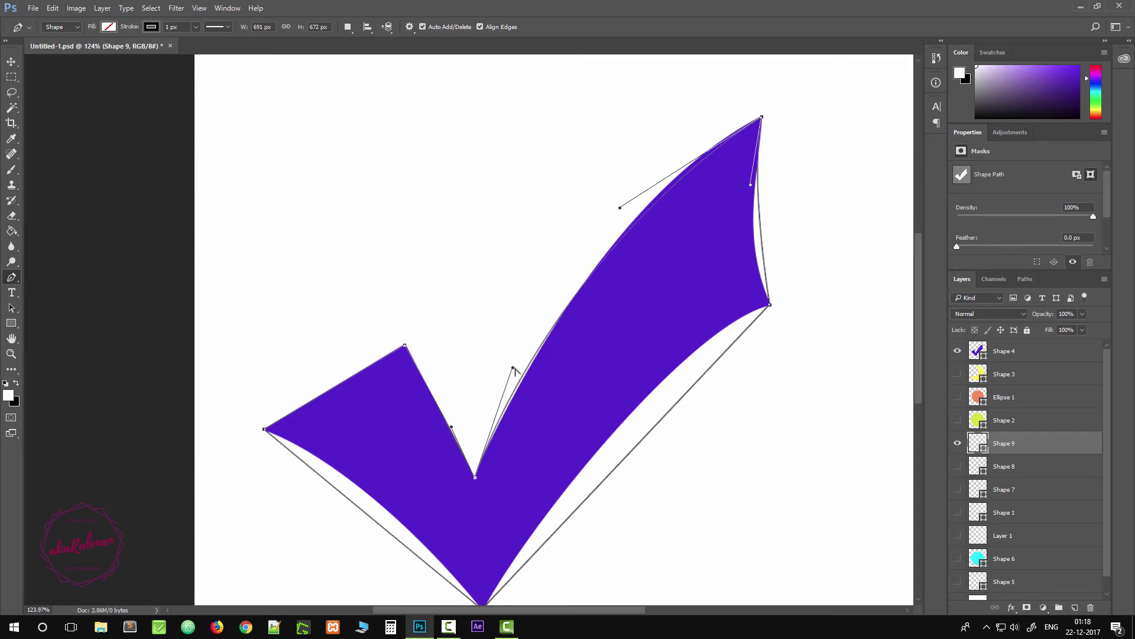
{"action": "left_click_drag", "start_coordinate": [514, 371], "coordinate": [517, 371]}
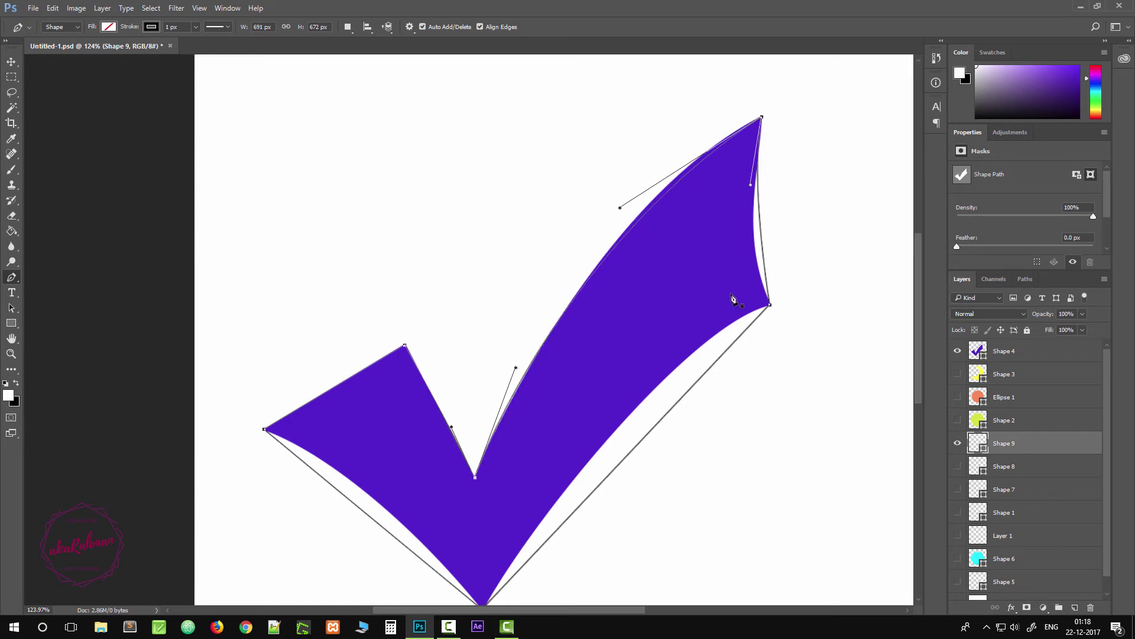
{"action": "left_click_drag", "start_coordinate": [619, 209], "coordinate": [614, 198]}
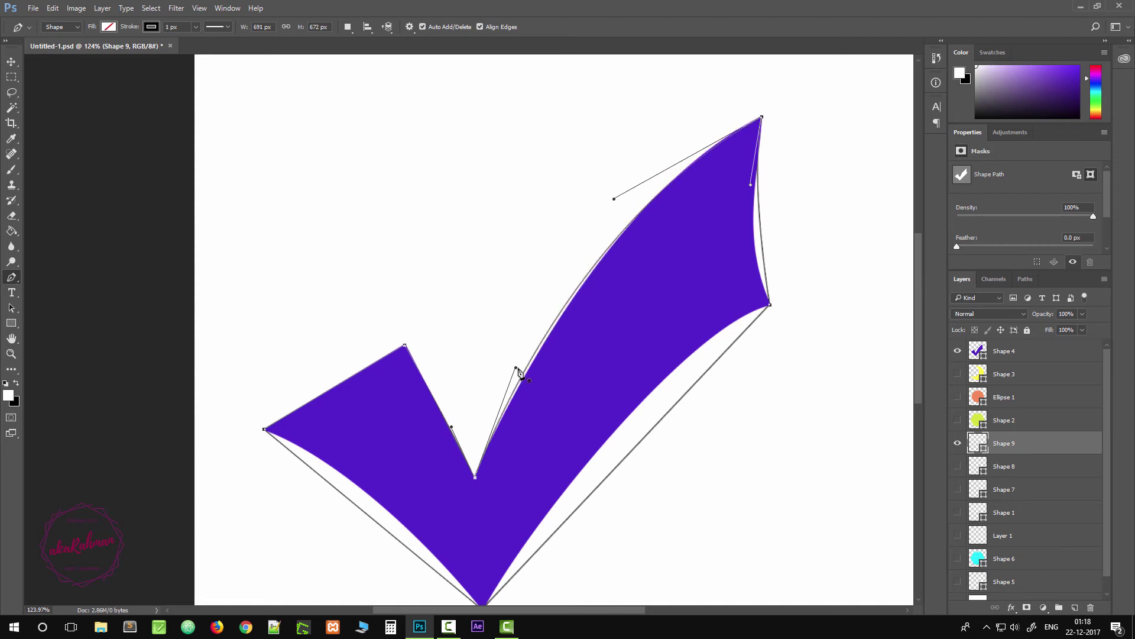
{"action": "left_click_drag", "start_coordinate": [515, 368], "coordinate": [506, 395]}
Pull handles from the corner below the top tip and angle the upper one to fit the check mark's concave end edge
{"action": "scroll", "coordinate": [760, 357], "scroll_direction": "down", "scroll_amount": 2}
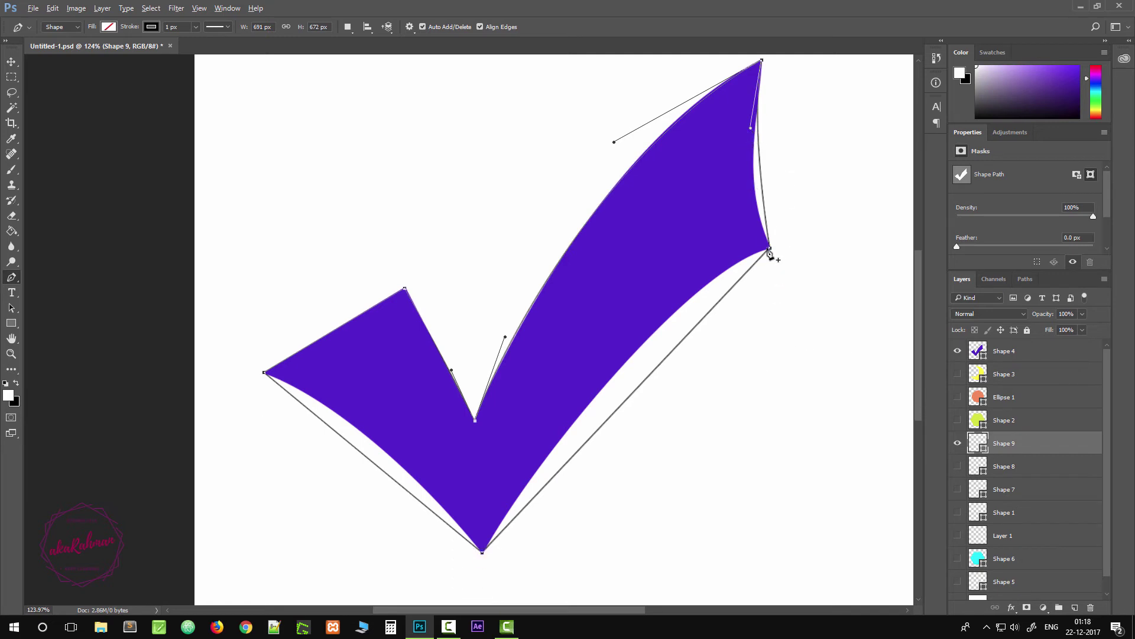
{"action": "left_click_drag", "start_coordinate": [770, 248], "coordinate": [746, 329]}
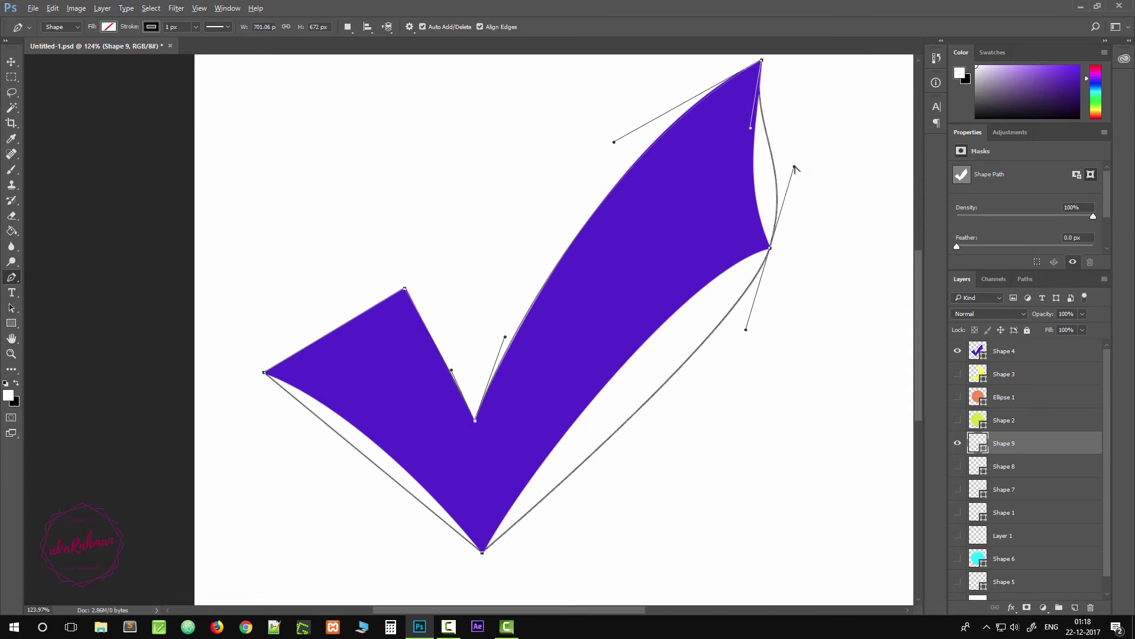
{"action": "left_click_drag", "start_coordinate": [794, 168], "coordinate": [747, 188]}
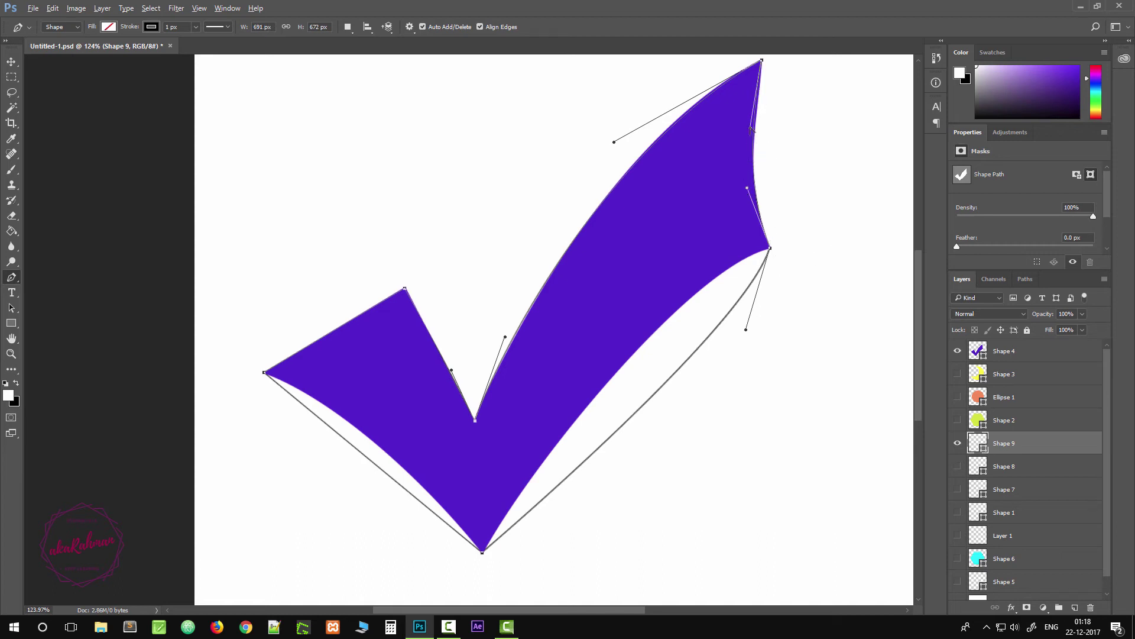
Angle the lower handle of the corner below the top tip and pull handles from the bottom tip to fit the long lower curve
{"action": "left_click_drag", "start_coordinate": [751, 126], "coordinate": [753, 129]}
{"action": "left_click_drag", "start_coordinate": [747, 331], "coordinate": [681, 263]}
{"action": "scroll", "coordinate": [608, 428], "scroll_direction": "down", "scroll_amount": 3}
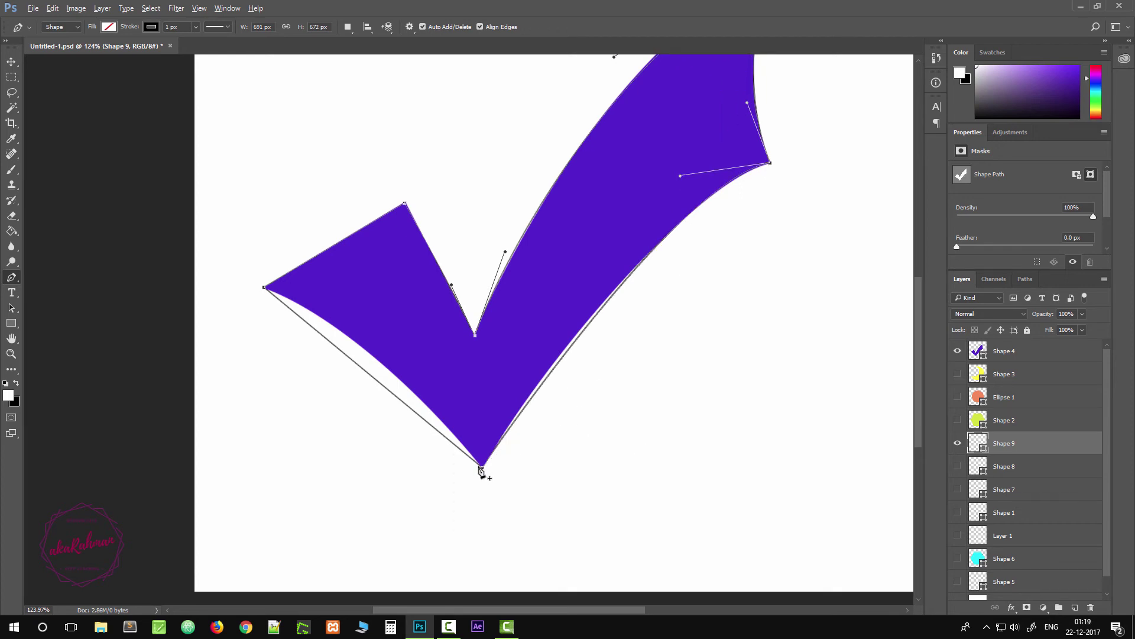
{"action": "left_click_drag", "start_coordinate": [483, 470], "coordinate": [425, 471]}
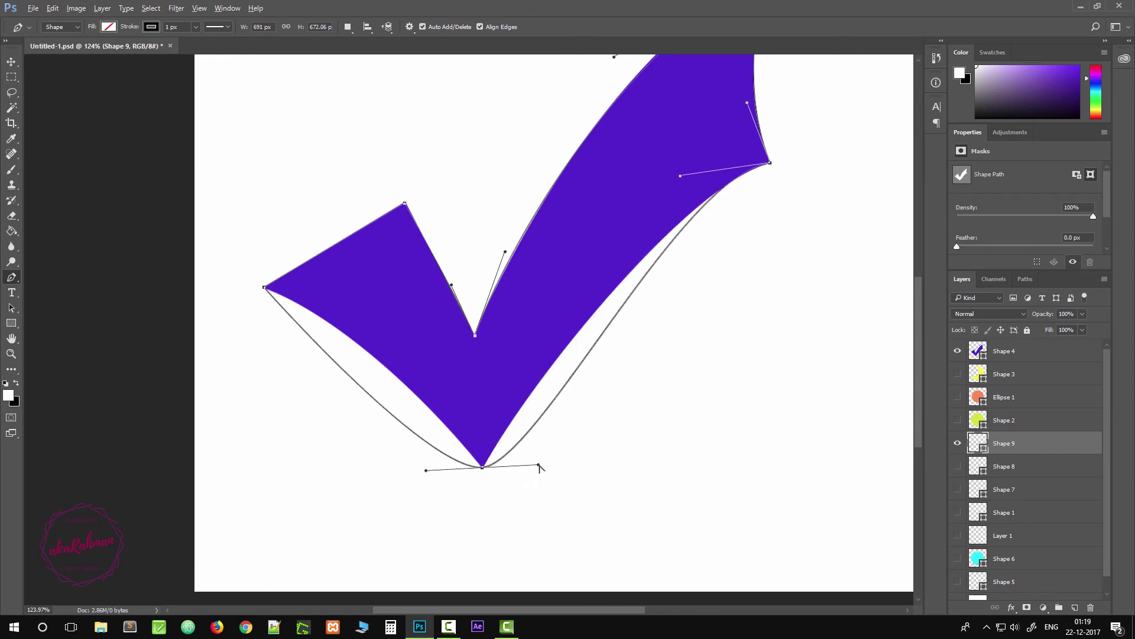
{"action": "left_click_drag", "start_coordinate": [538, 466], "coordinate": [536, 388]}
{"action": "left_click_drag", "start_coordinate": [680, 180], "coordinate": [682, 187]}
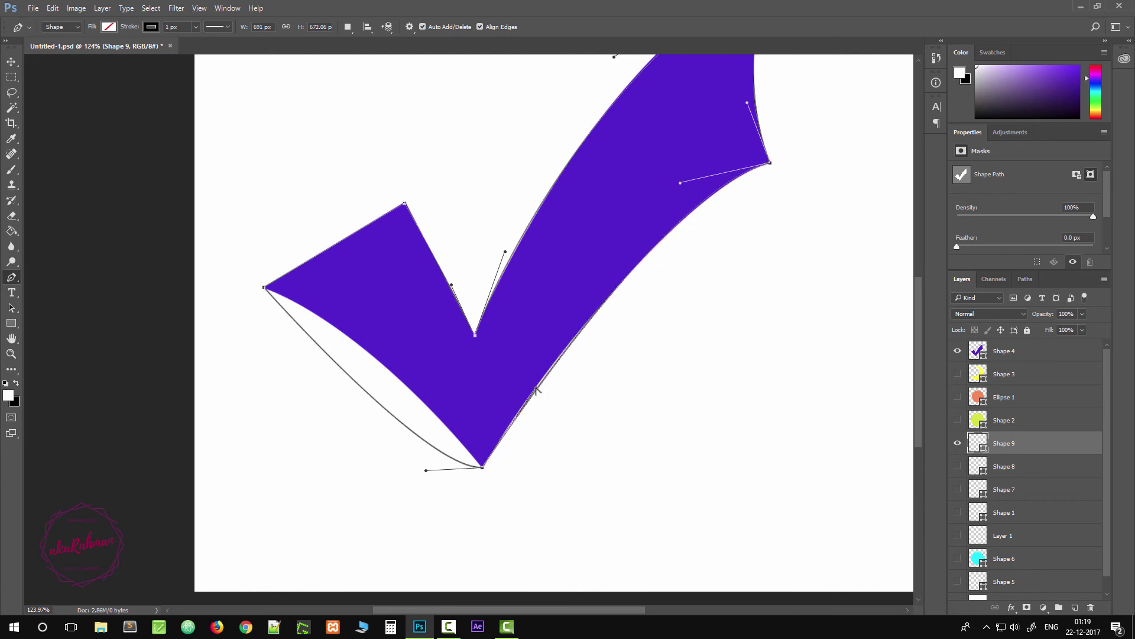
Angle the bottom tip's other handle to fit the lower-left curved edge, and hide the purple Shape 4 layer
{"action": "scroll", "coordinate": [613, 434], "scroll_direction": "down", "scroll_amount": 2}
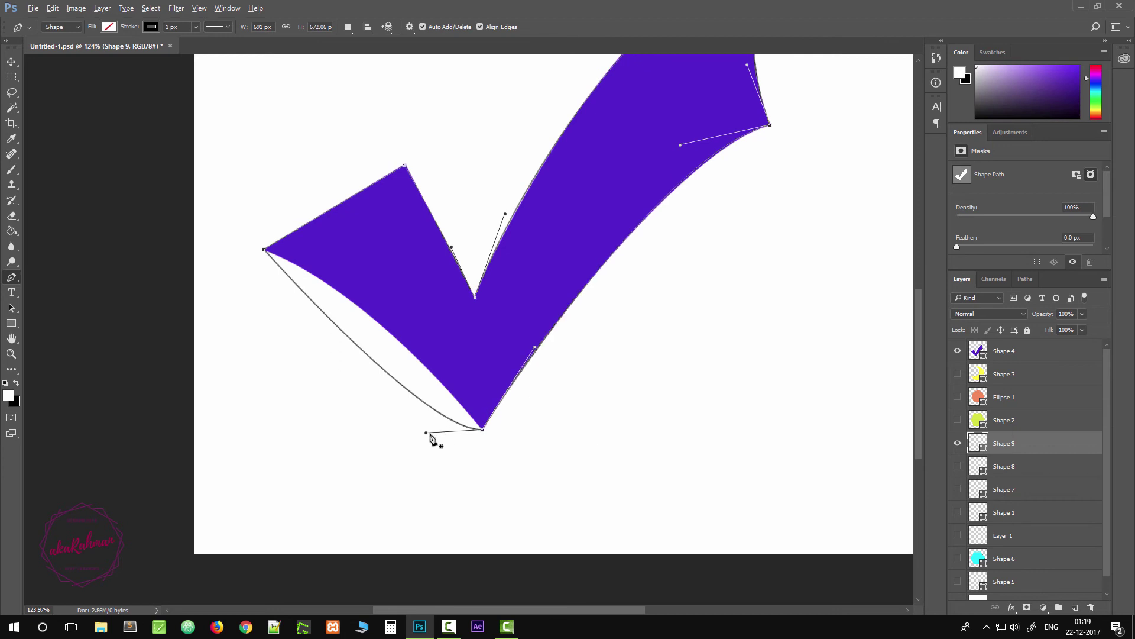
{"action": "left_click_drag", "start_coordinate": [426, 432], "coordinate": [342, 266]}
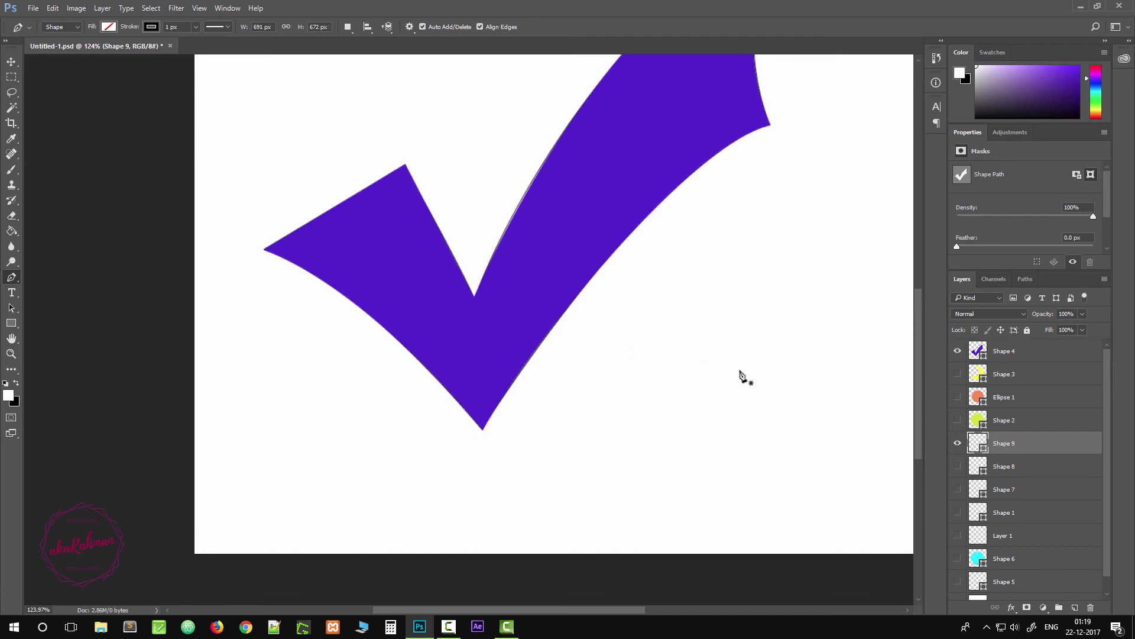
{"action": "left_click", "coordinate": [958, 350]}
{"action": "scroll", "coordinate": [674, 453], "scroll_direction": "up", "scroll_amount": 5}
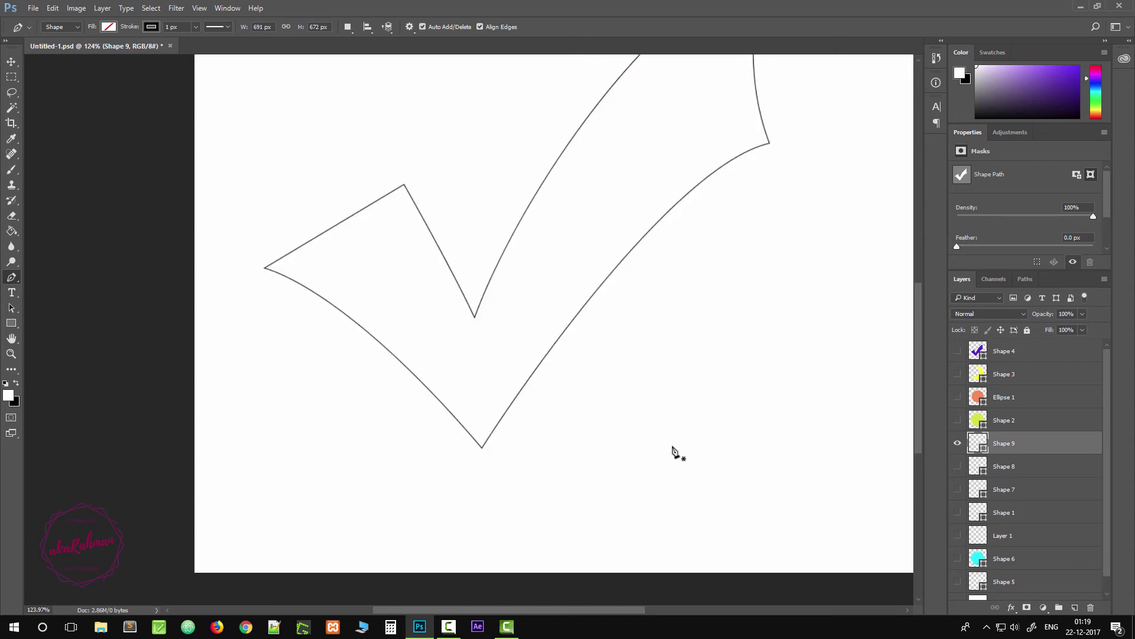
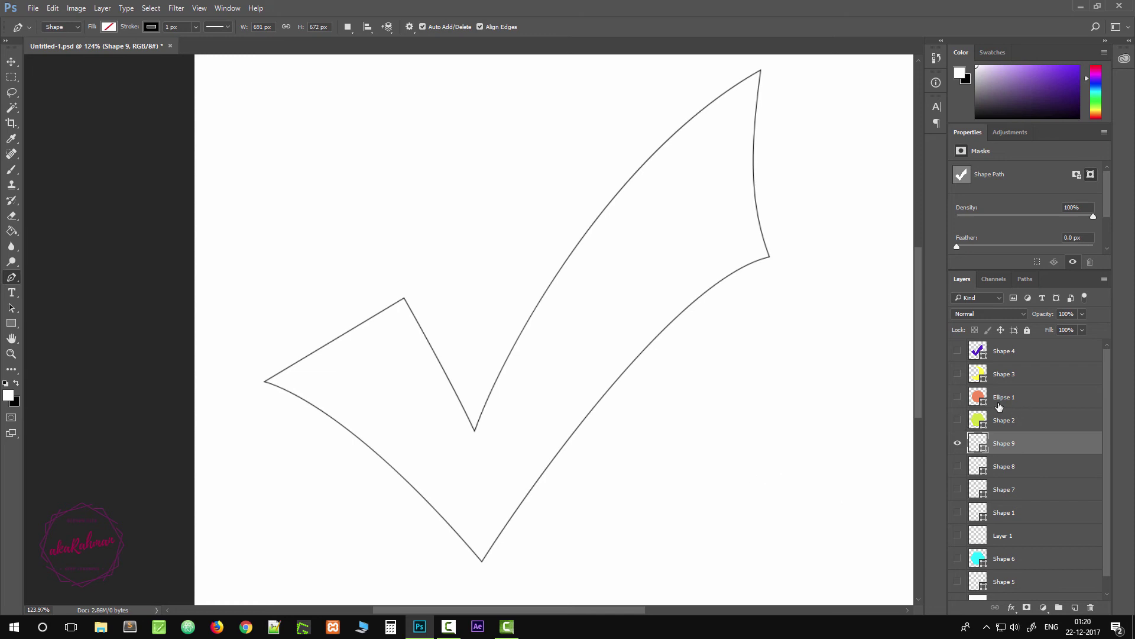
Select the purple Shape 4 layer and toggle its visibility
{"action": "left_click", "coordinate": [997, 376]}
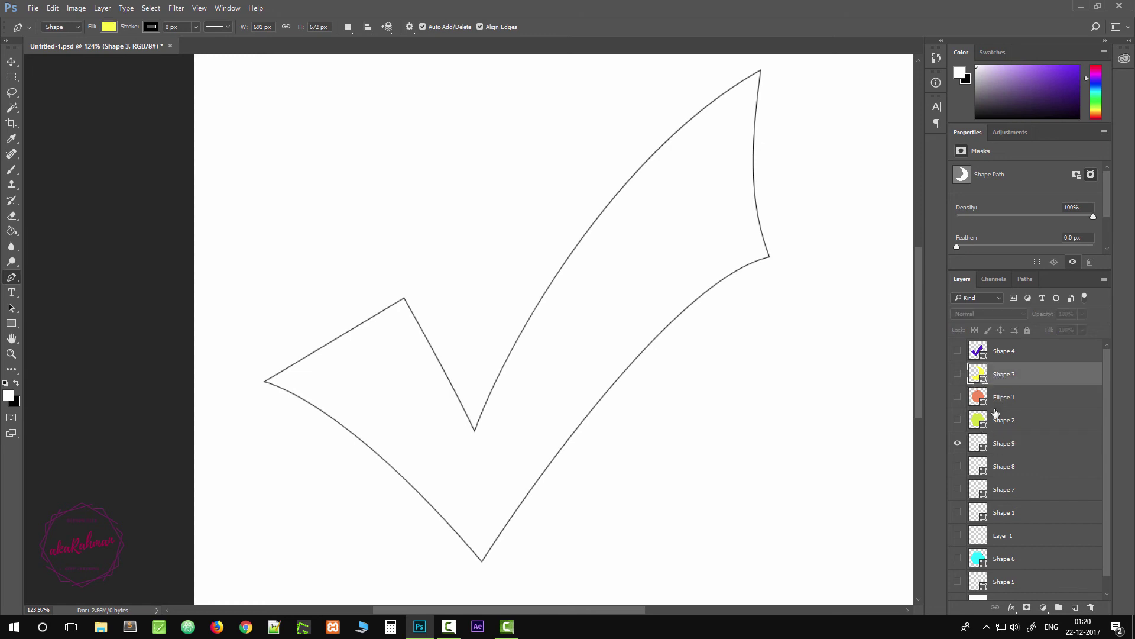
{"action": "left_click", "coordinate": [992, 355]}
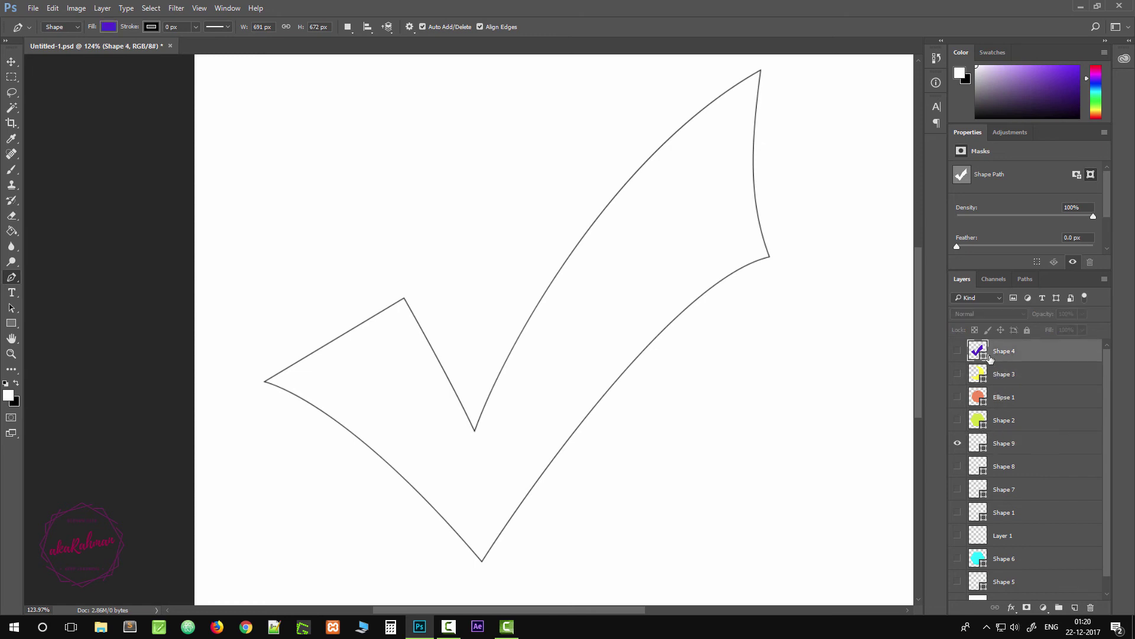
{"action": "left_click", "coordinate": [959, 351]}
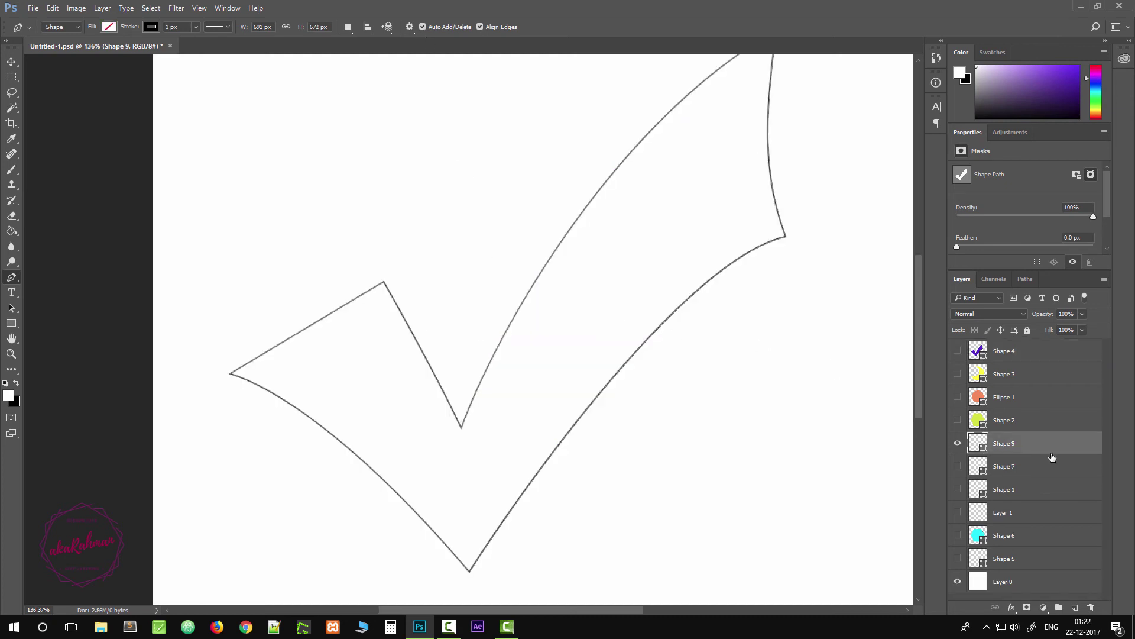
Try to select the Shape 9 path at its long upper curve, and undo the last stray point placed there
{"action": "left_click", "coordinate": [1026, 283]}
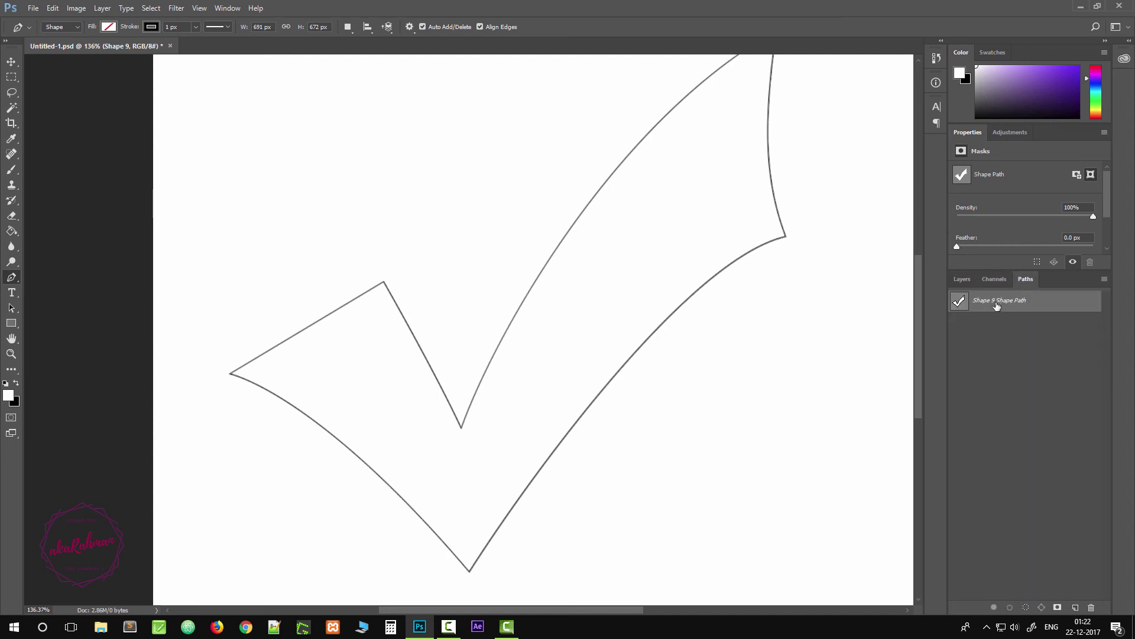
{"action": "left_click_drag", "start_coordinate": [495, 351], "coordinate": [473, 363]}
{"action": "key", "text": "Escape"}
{"action": "key", "text": "Escape"}
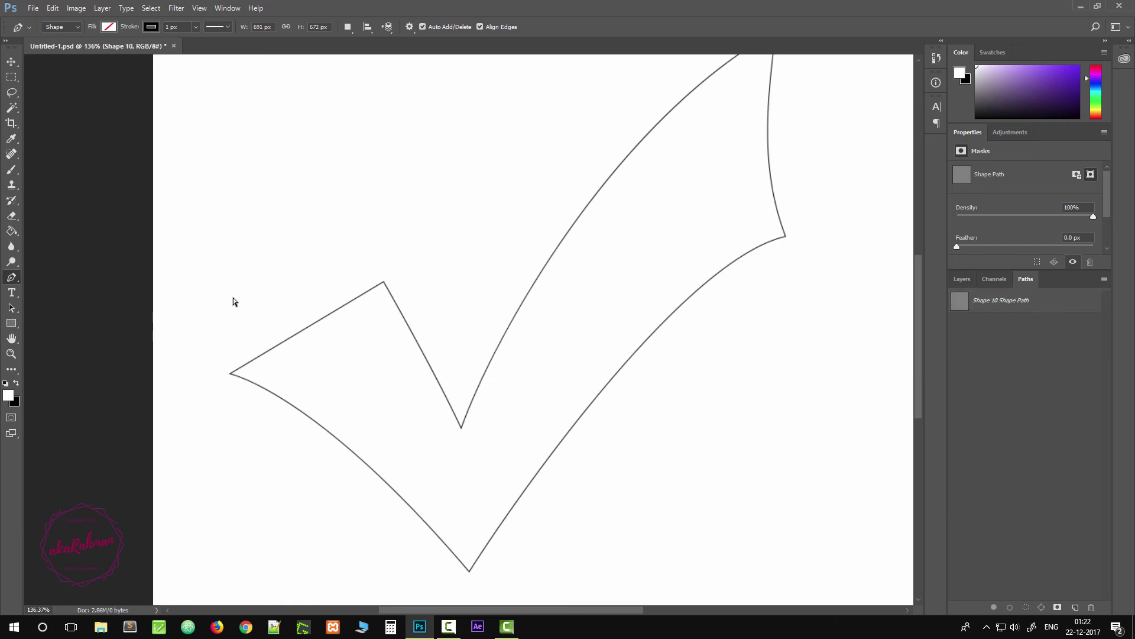
{"action": "left_click", "coordinate": [502, 338]}
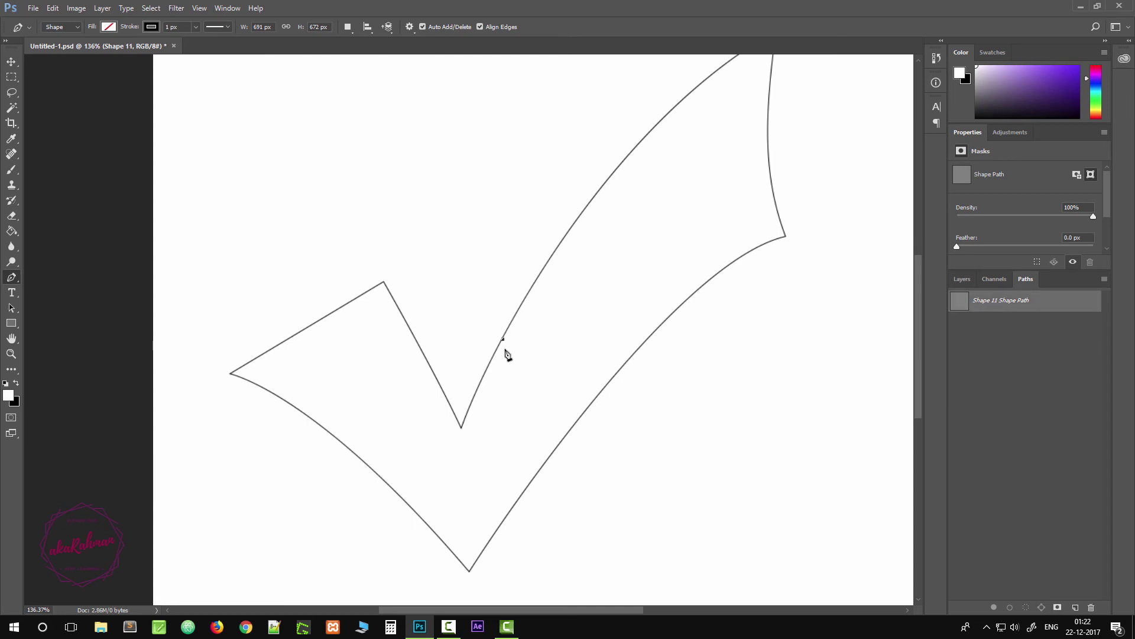
{"action": "key", "text": "ctrl+z"}
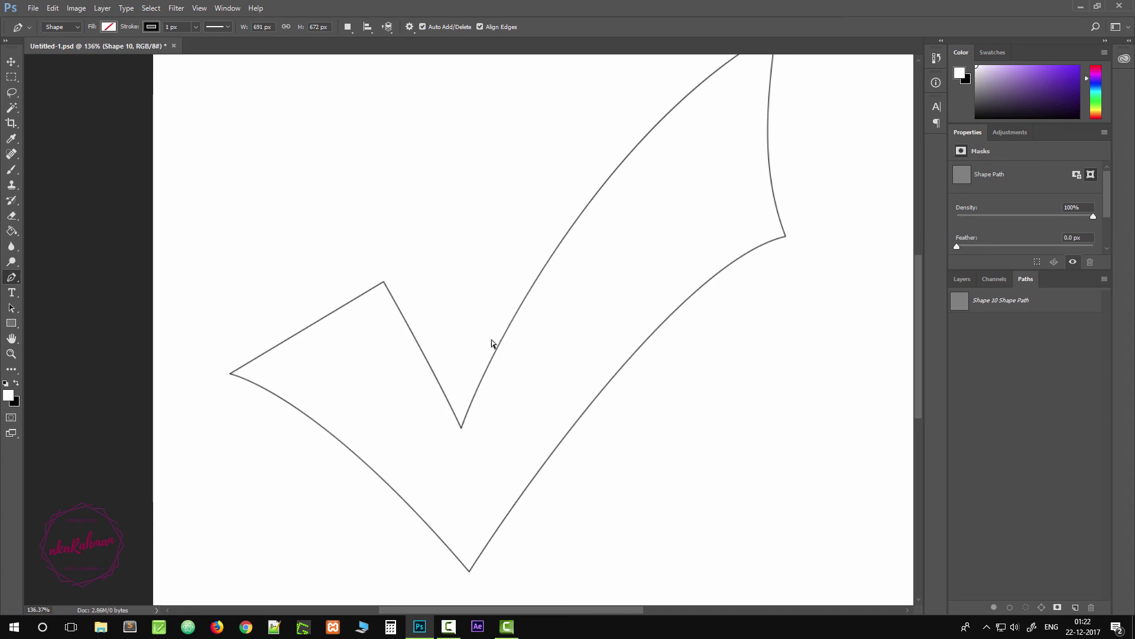
Cancel saving a copy of the stray path and delete the Shape 10 layer
{"action": "double_click", "coordinate": [978, 301]}
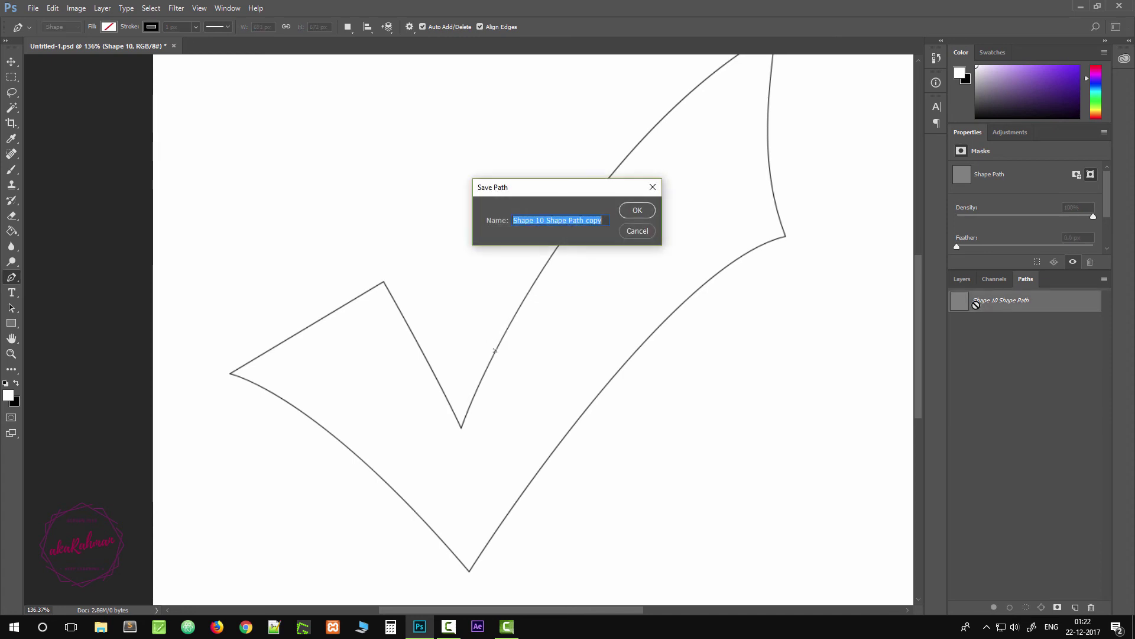
{"action": "key", "text": "Escape"}
{"action": "left_click", "coordinate": [962, 278]}
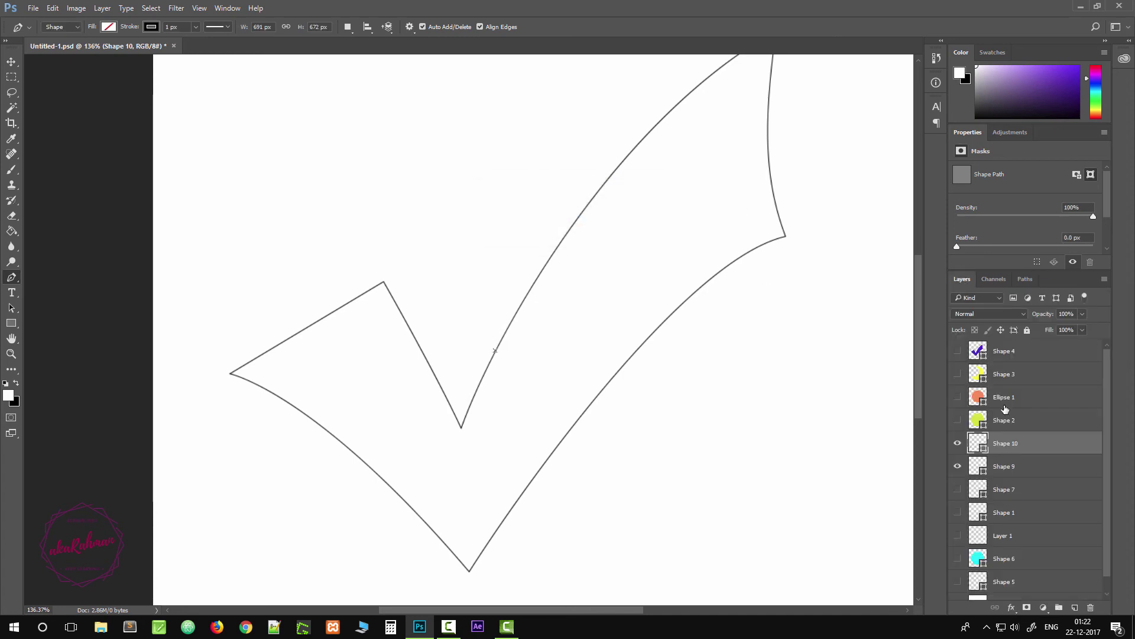
{"action": "key", "text": "Delete"}
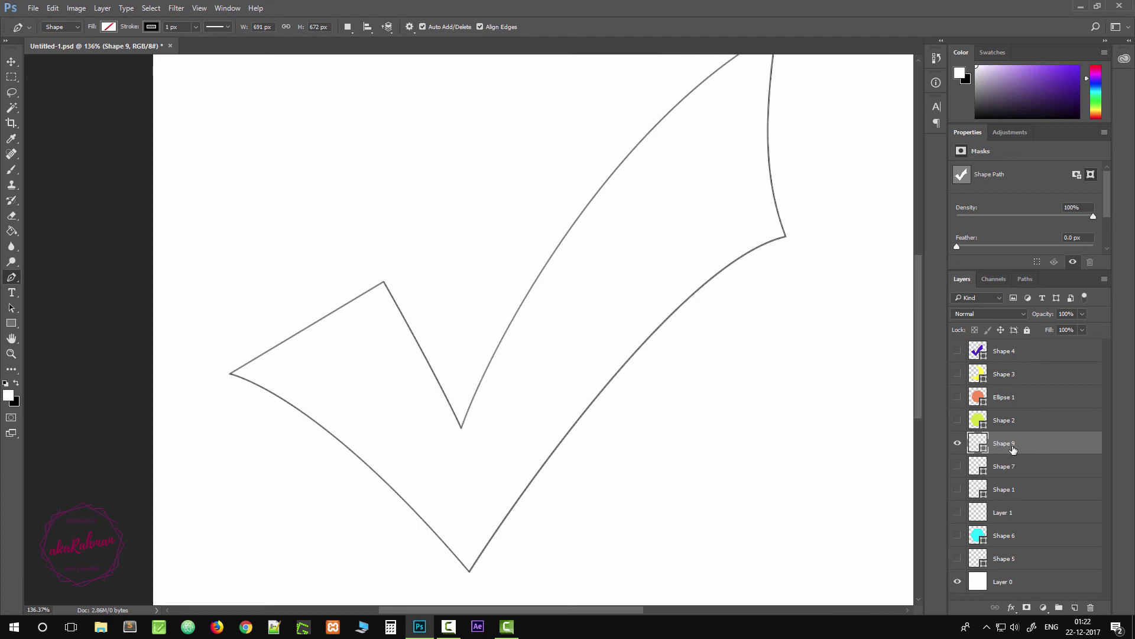
Select the Shape 9 path, add an anchor point on its long upper curve and delete that point again
{"action": "left_click", "coordinate": [1032, 281]}
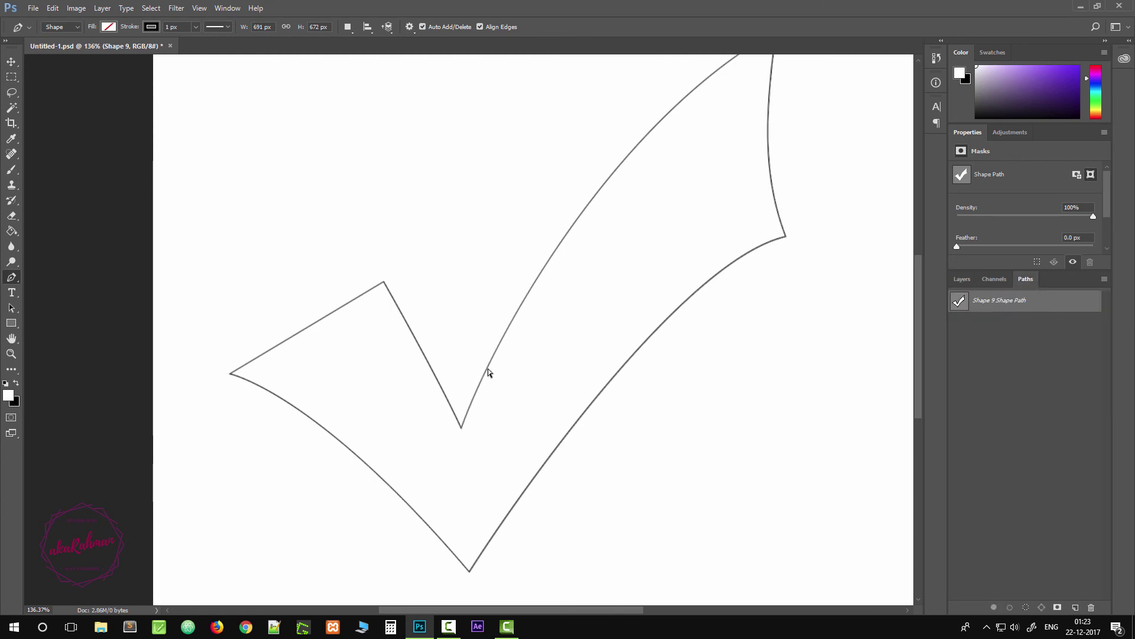
{"action": "mouse_move", "coordinate": [489, 371]}
{"action": "left_mouse_down"}
{"action": "mouse_move", "coordinate": [461, 368]}
{"action": "mouse_move", "coordinate": [486, 367]}
{"action": "left_mouse_up"}
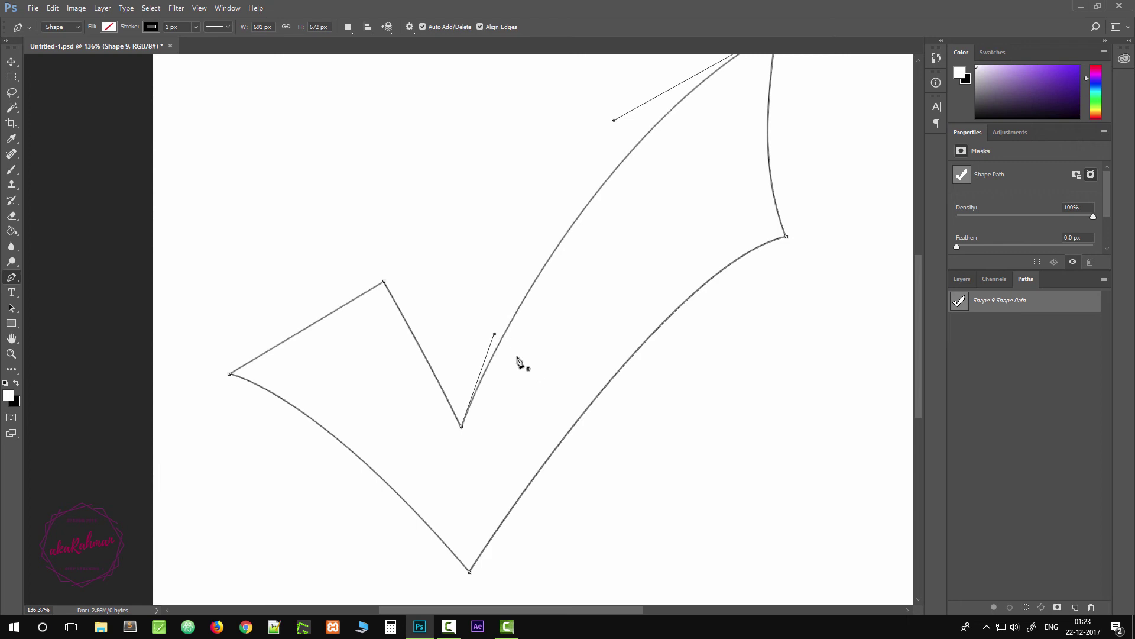
{"action": "scroll", "coordinate": [668, 134], "scroll_direction": "up", "scroll_amount": 3}
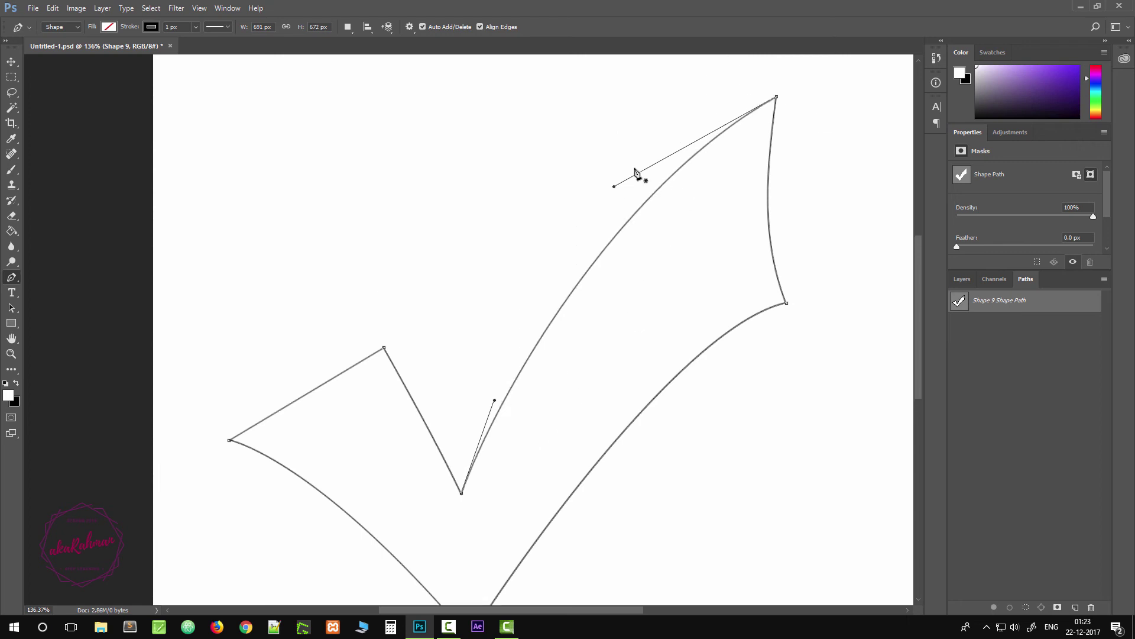
{"action": "scroll", "coordinate": [624, 336], "scroll_direction": "down", "scroll_amount": 2}
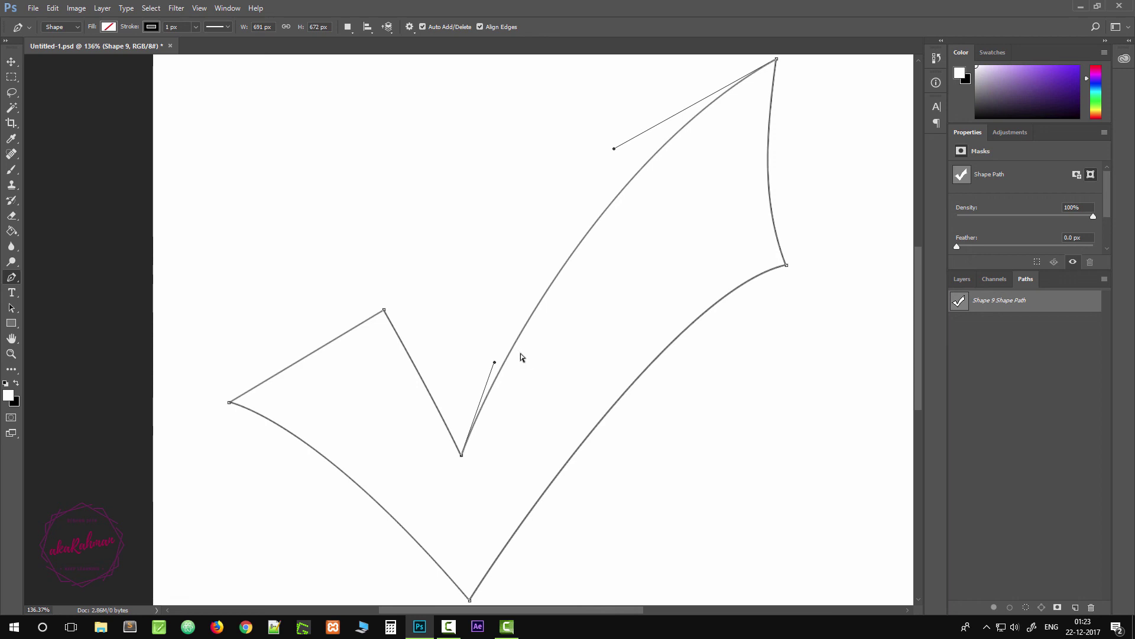
{"action": "scroll", "coordinate": [521, 355], "scroll_direction": "left", "scroll_amount": 1}
{"action": "scroll", "coordinate": [542, 366], "scroll_direction": "down", "scroll_amount": 1}
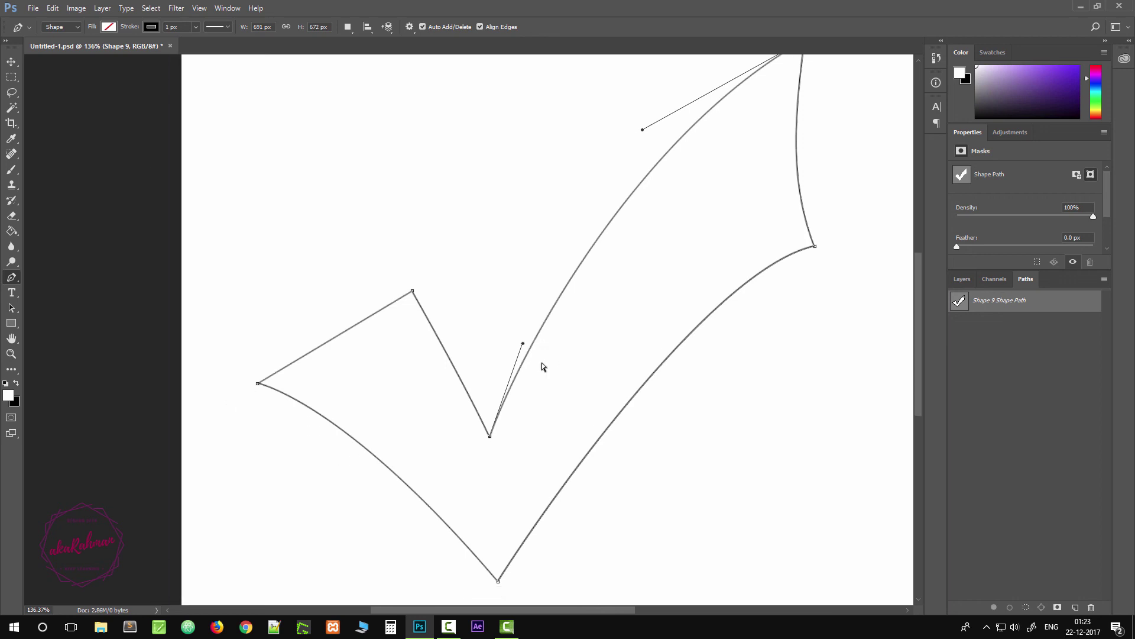
{"action": "scroll", "coordinate": [539, 365], "scroll_direction": "right", "scroll_amount": 1}
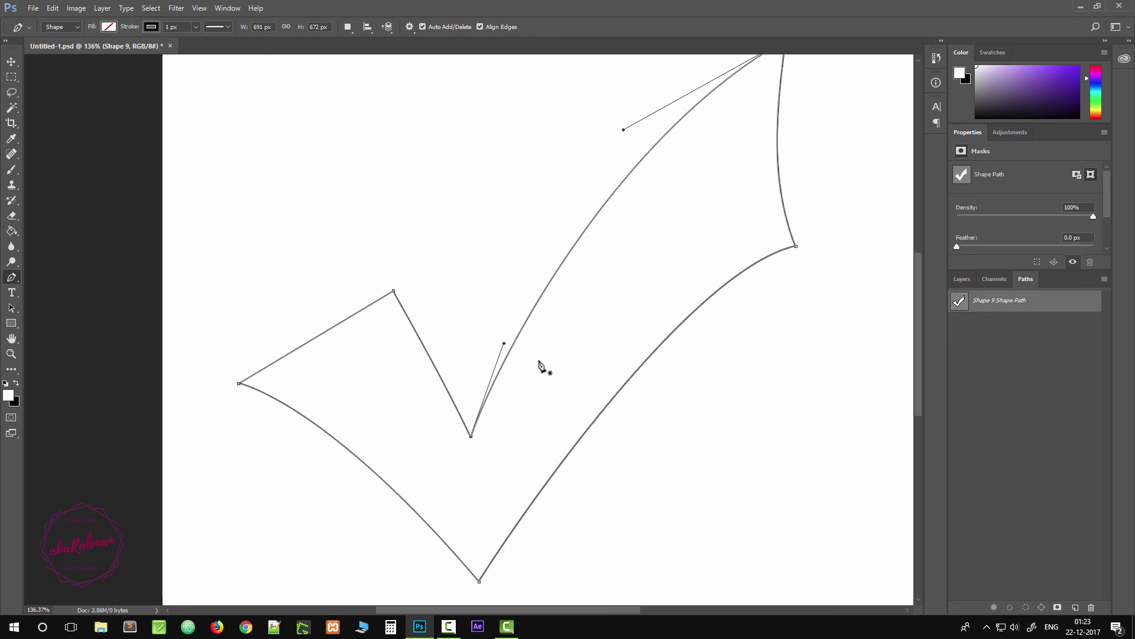
{"action": "left_click", "coordinate": [522, 330]}
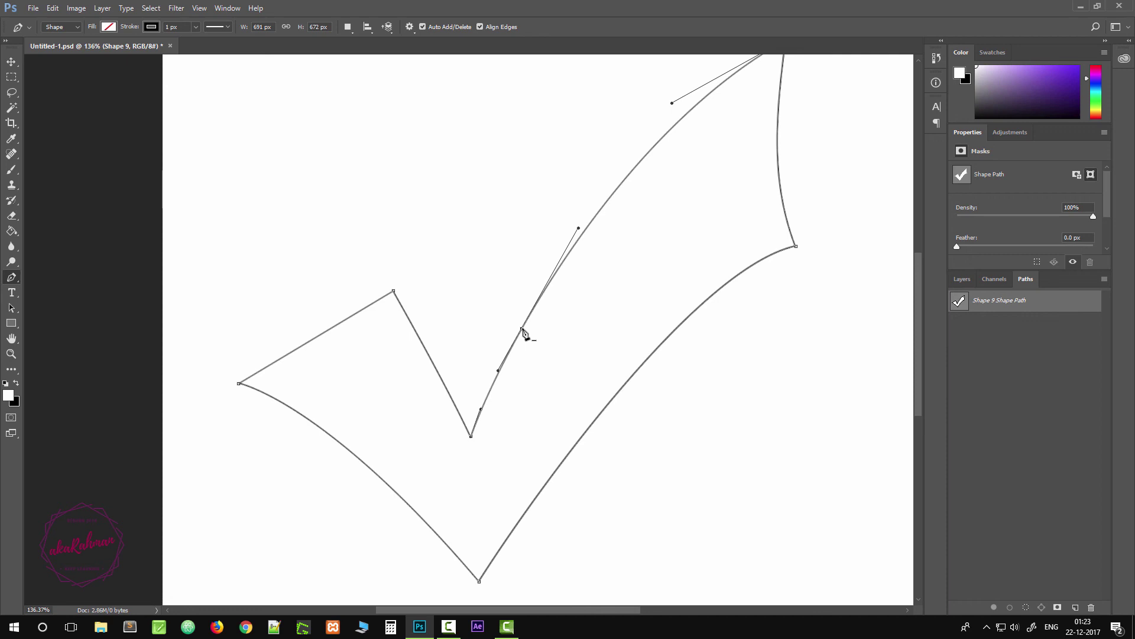
{"action": "left_click", "coordinate": [522, 330]}
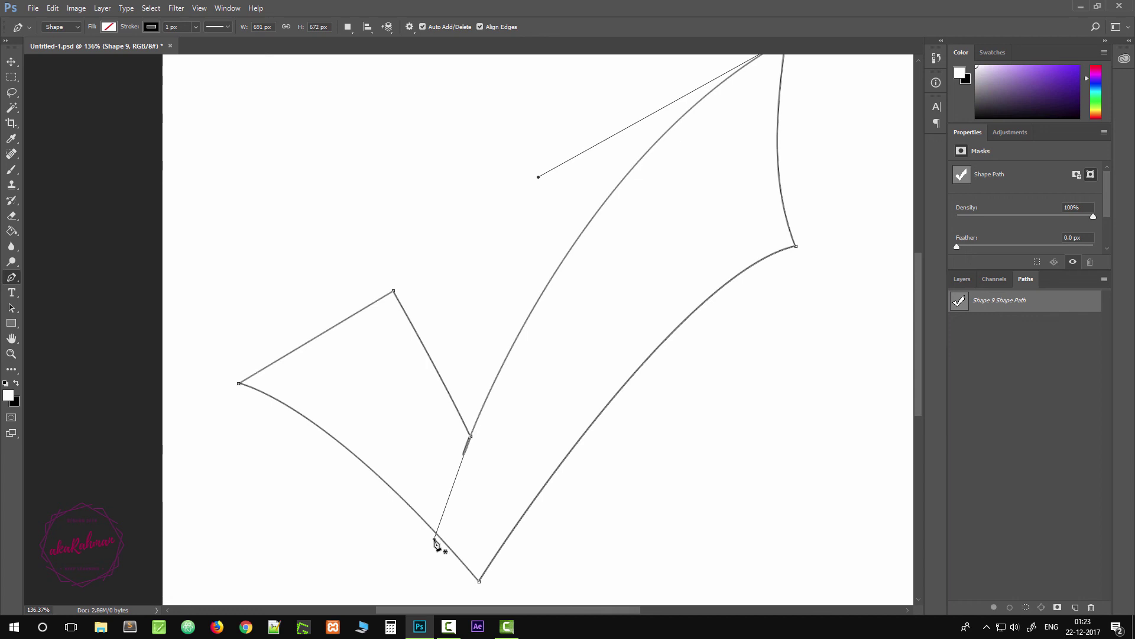
Reposition the inner corner's handles to reshape the start of the long upper curve and follow the short straight edge
{"action": "left_click_drag", "start_coordinate": [434, 539], "coordinate": [483, 436]}
{"action": "scroll", "coordinate": [542, 436], "scroll_direction": "up", "scroll_amount": 2}
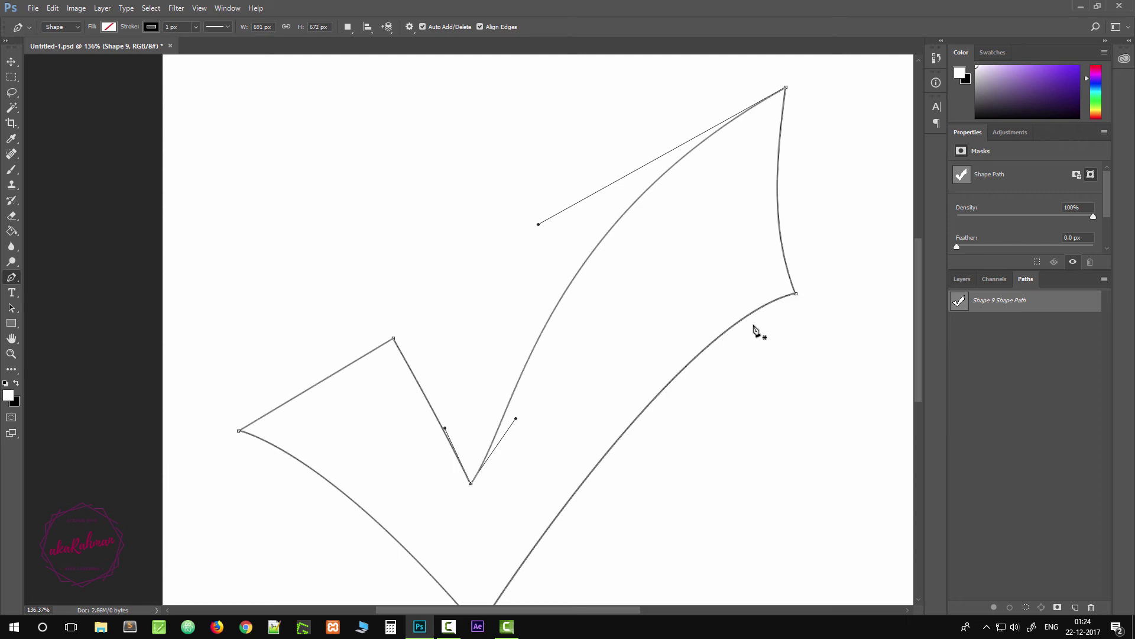
{"action": "scroll", "coordinate": [714, 333], "scroll_direction": "down", "scroll_amount": 1}
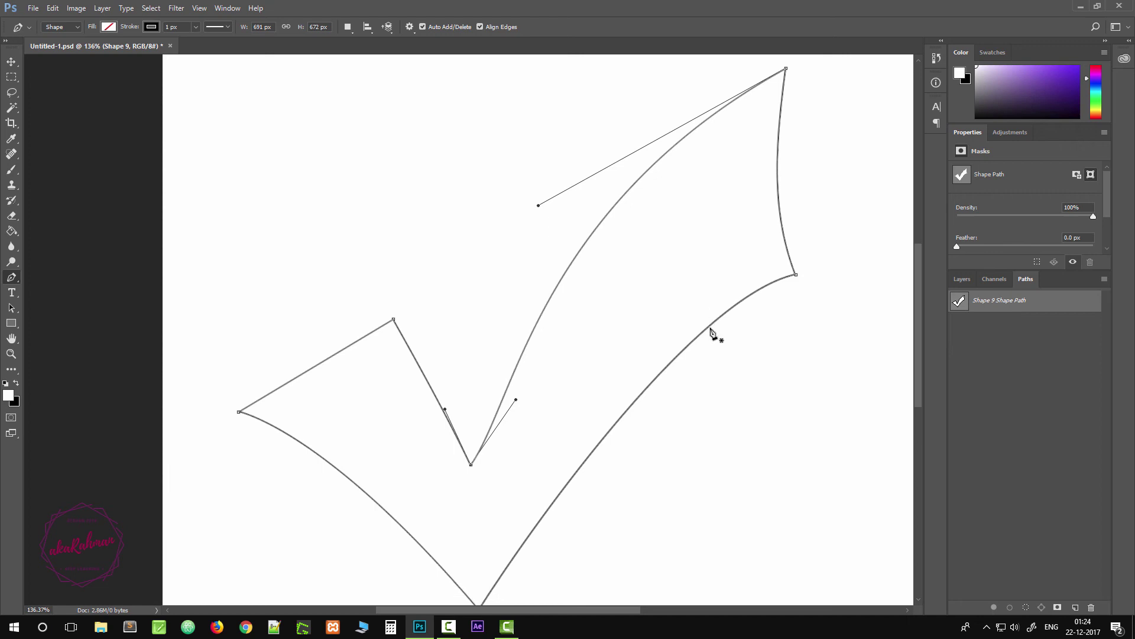